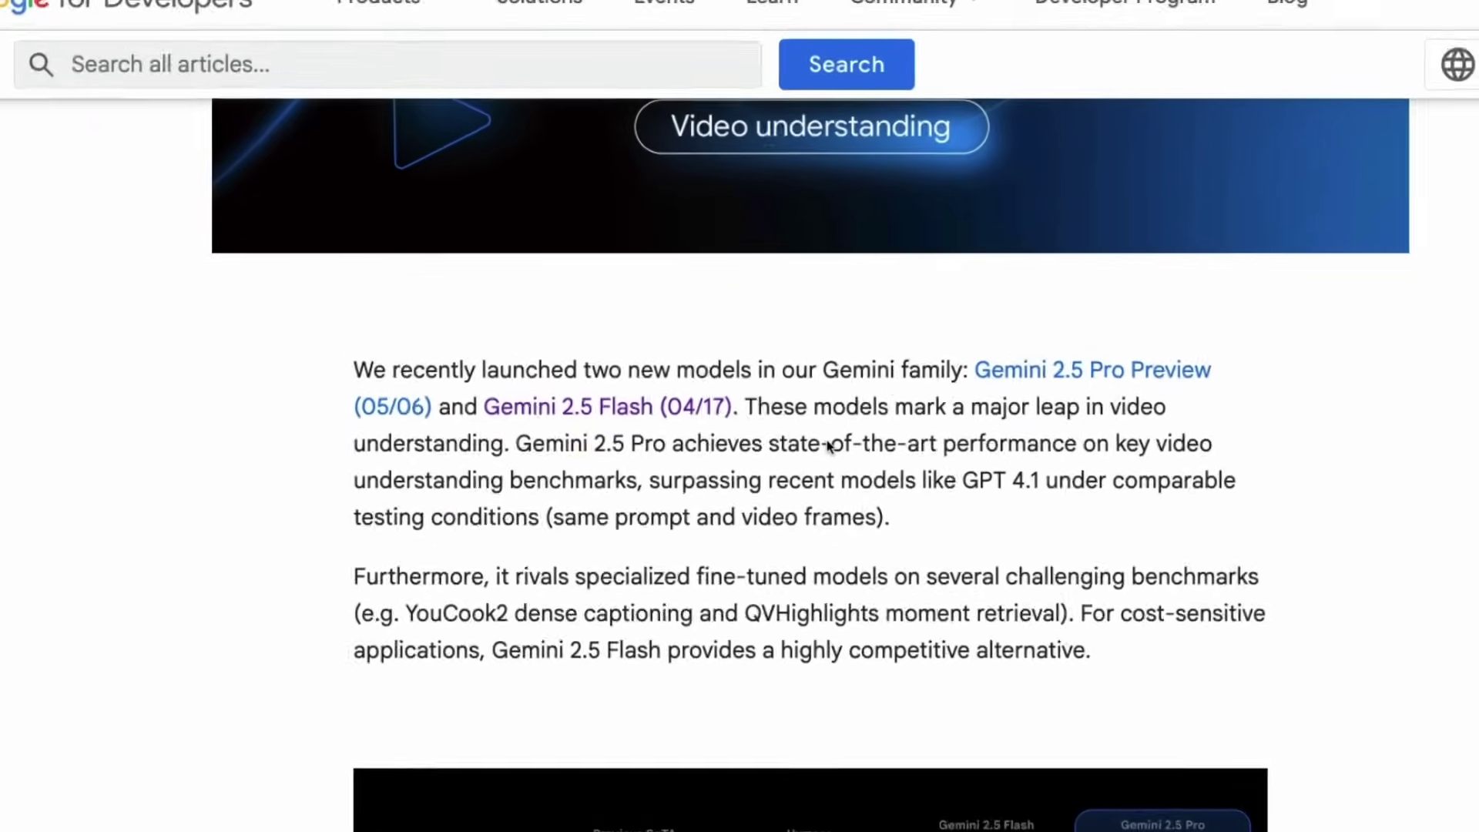
Step: Scroll the Gemini 2.5 article past the benchmark table to 'Combining video and code with Gemini 2.5'
scroll(846, 584, down, 1)
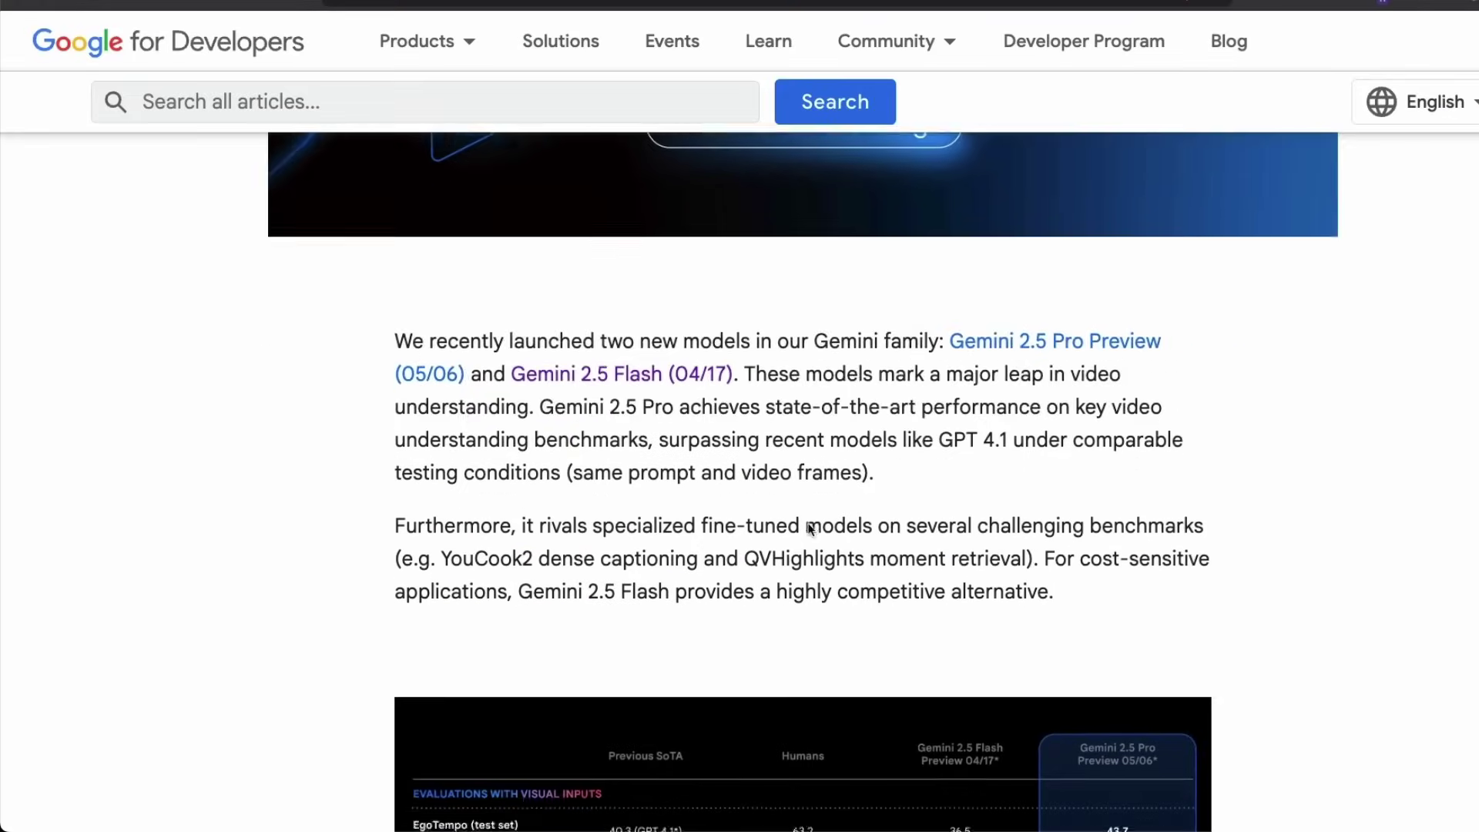
scroll(812, 529, down, 3)
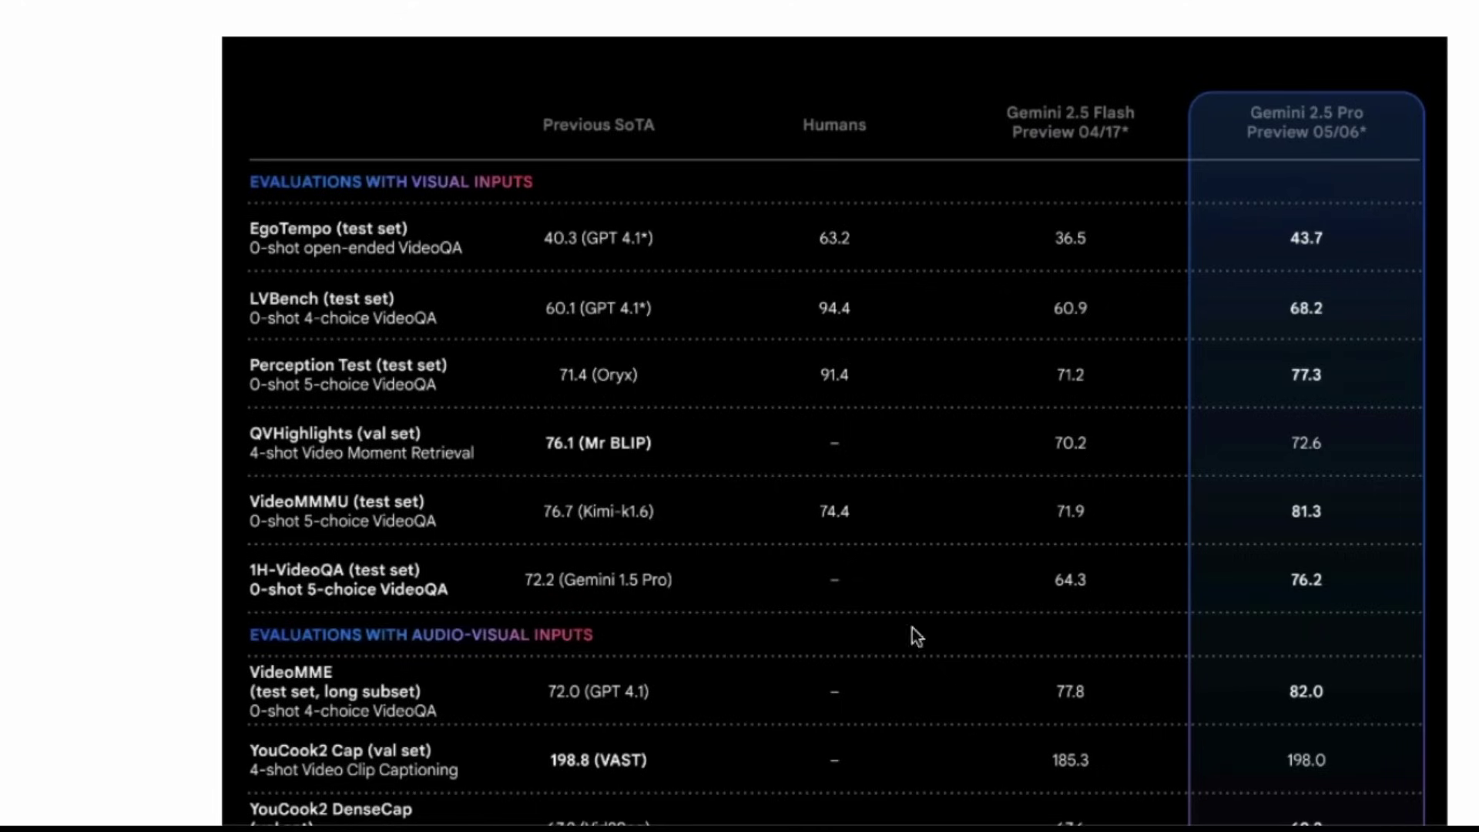
scroll(1123, 467, down, 6)
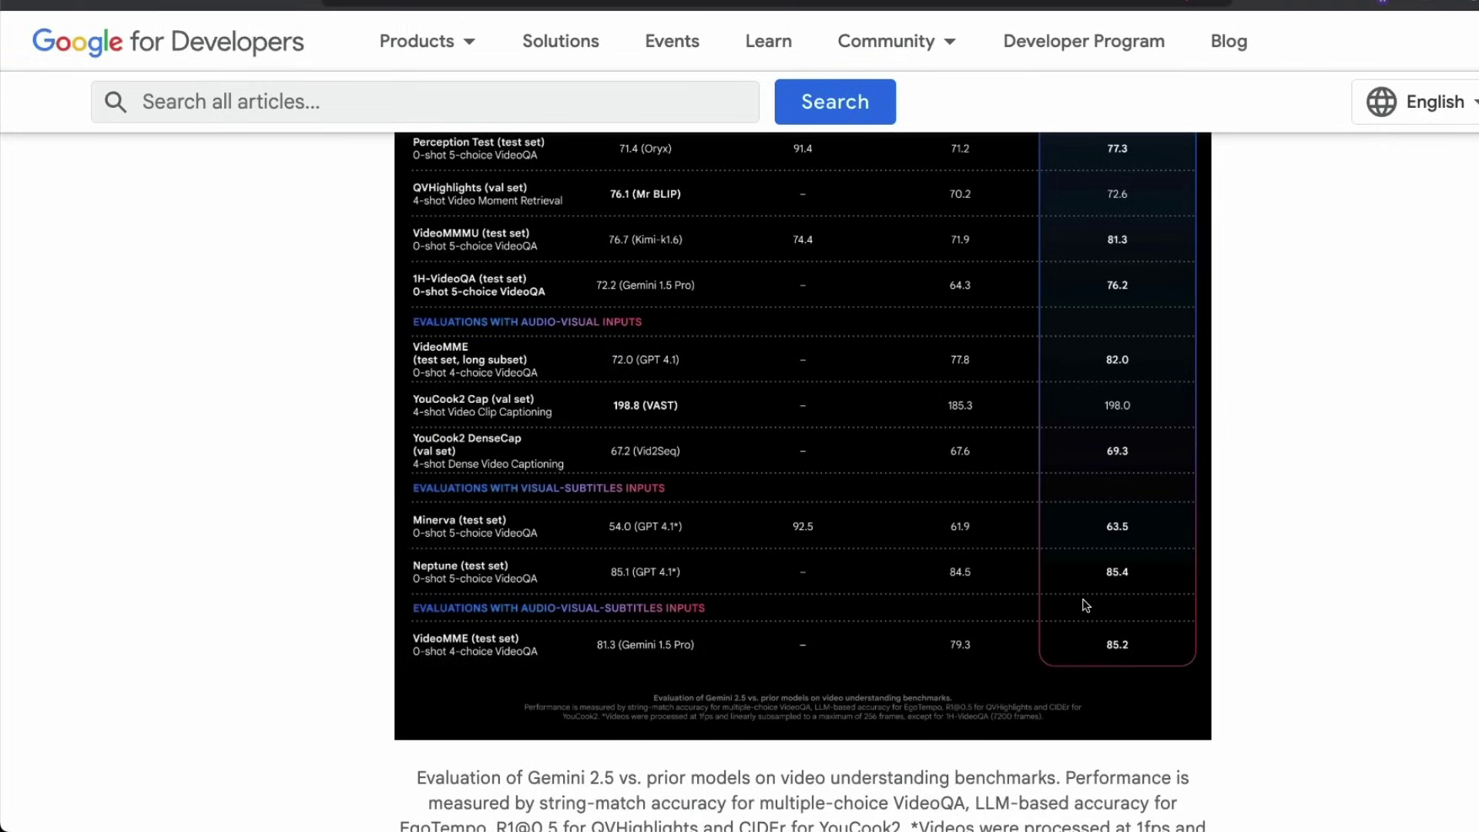
scroll(1083, 598, down, 3)
scroll(1083, 599, down, 1)
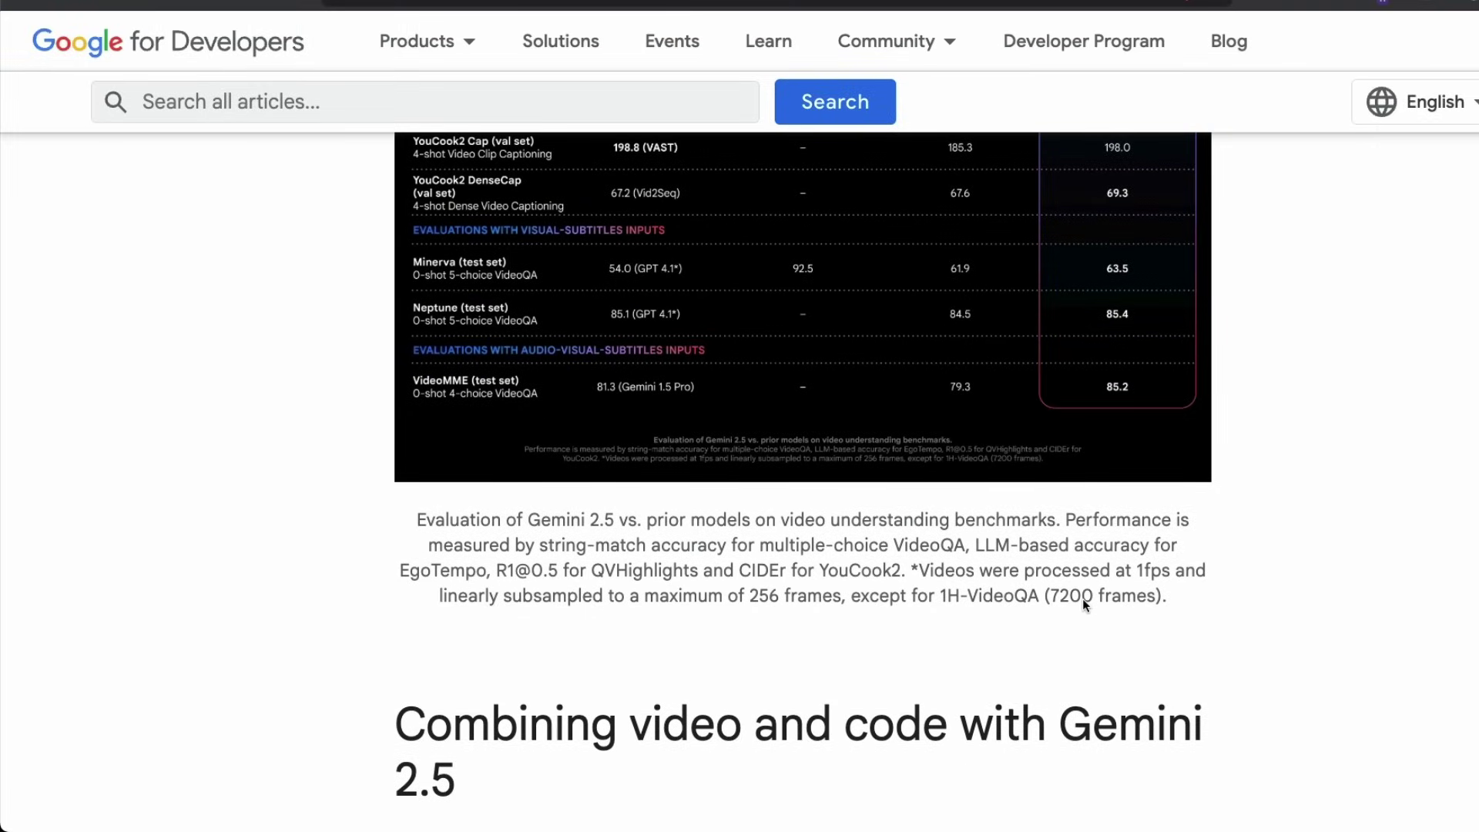
scroll(1081, 602, down, 7)
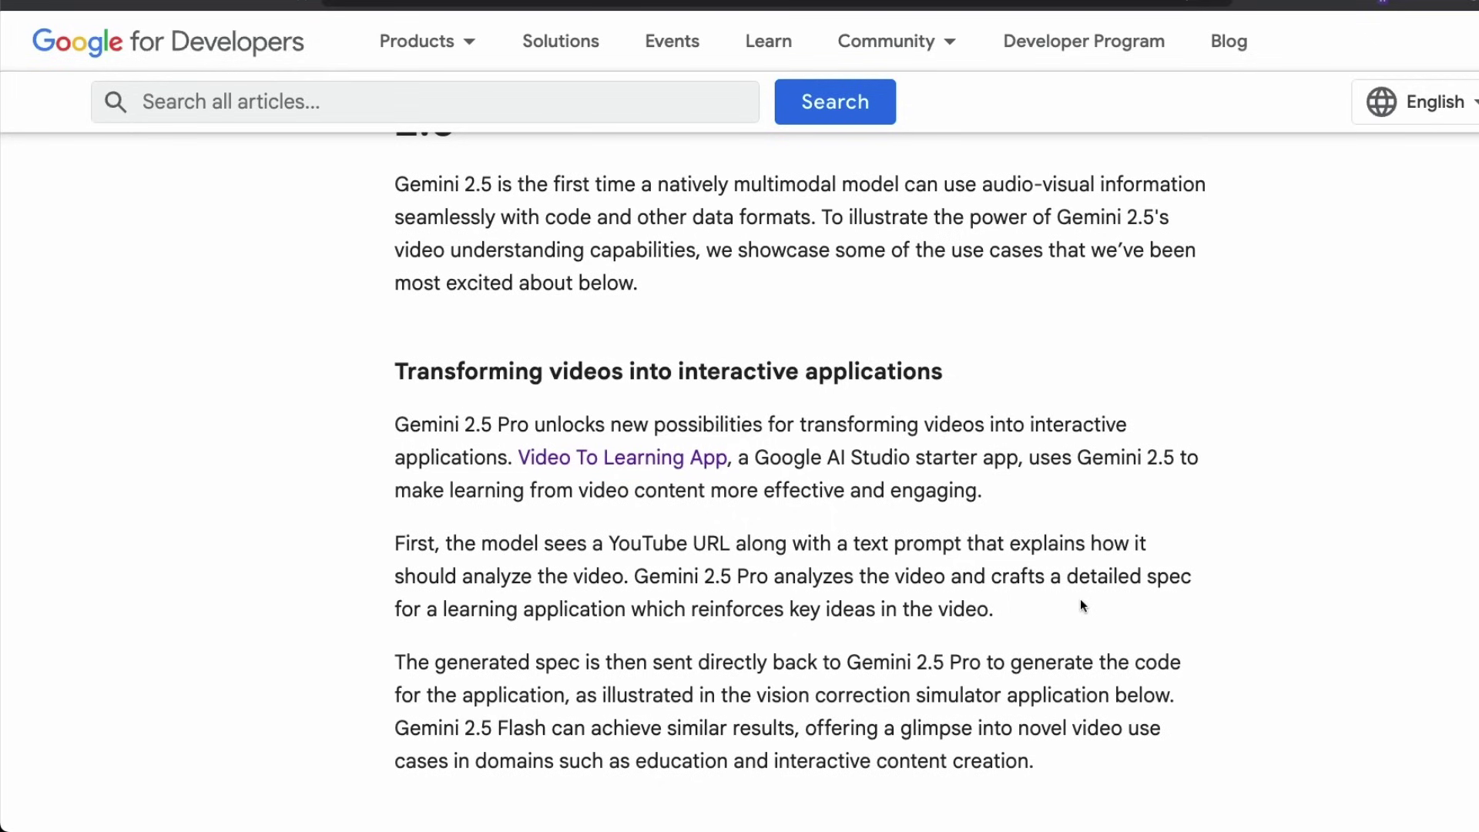
Step: Scroll past the Video Toys and p5.js examples to 'Retrieving and describing moments from video'
scroll(1081, 601, down, 15)
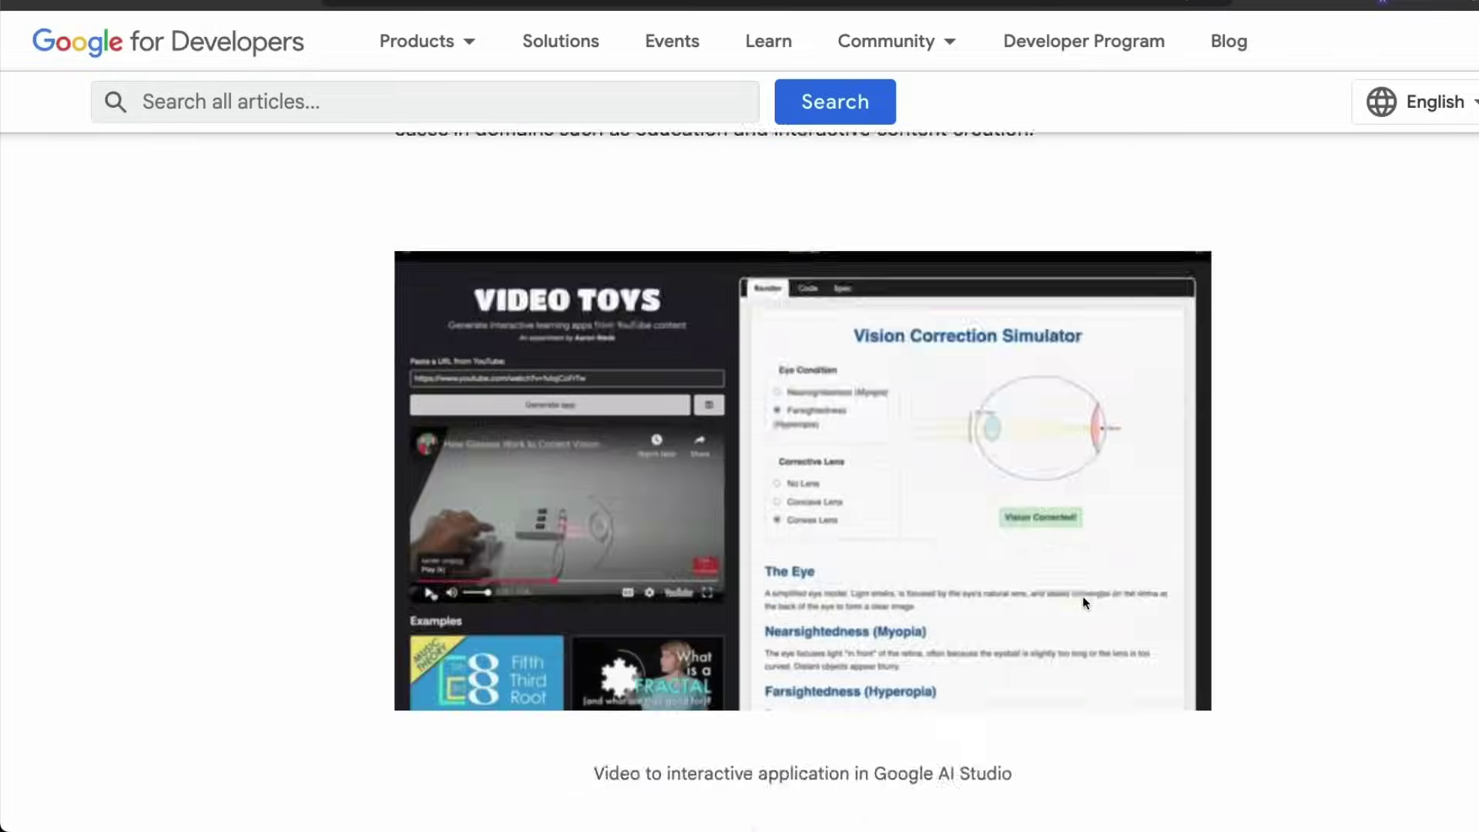
scroll(1084, 602, down, 2)
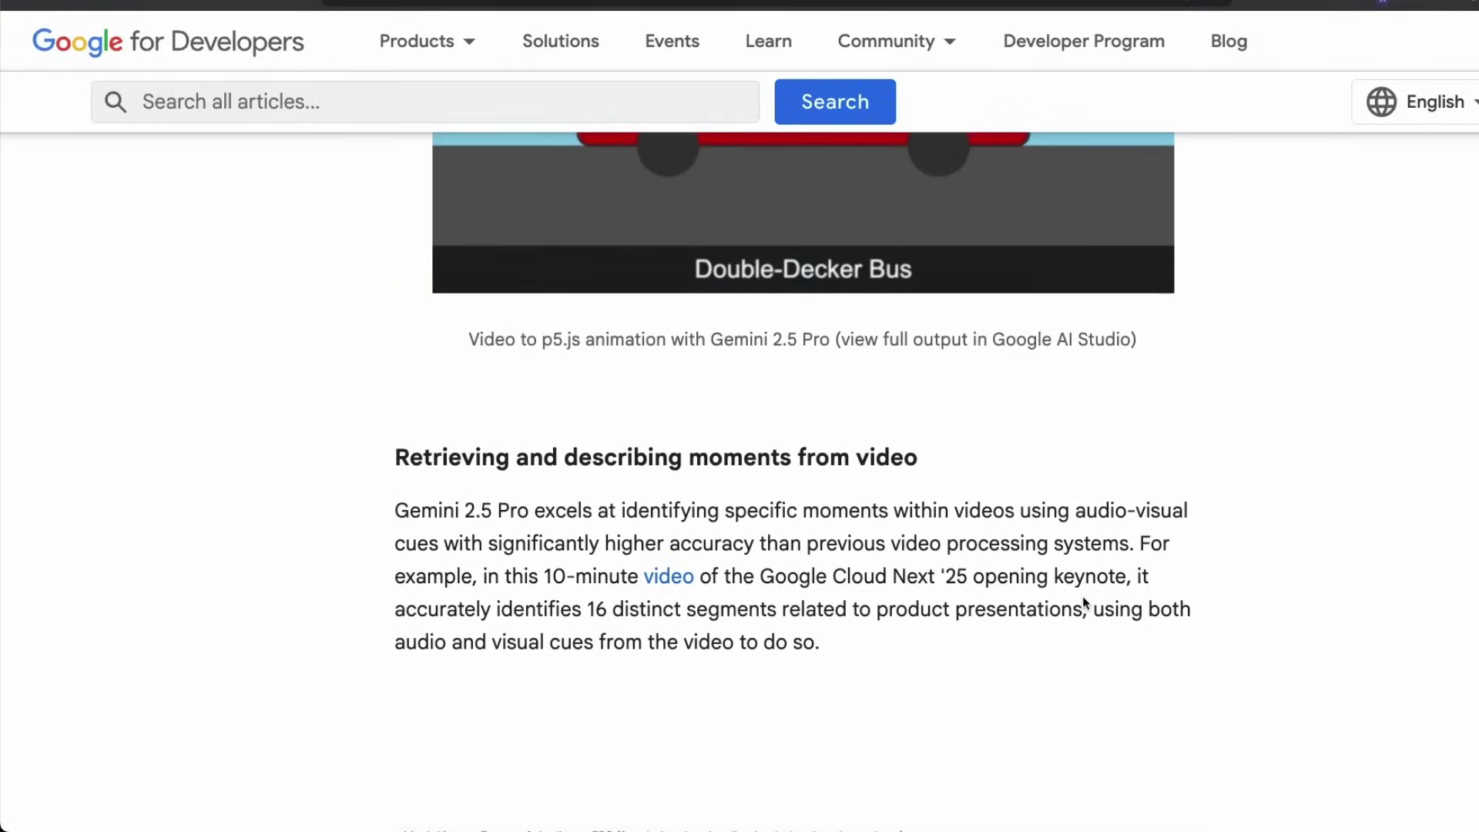
Step: Read through the Moment retrieval and Temporal reasoning figures down to the acknowledgements and tags
scroll(1083, 595, down, 7)
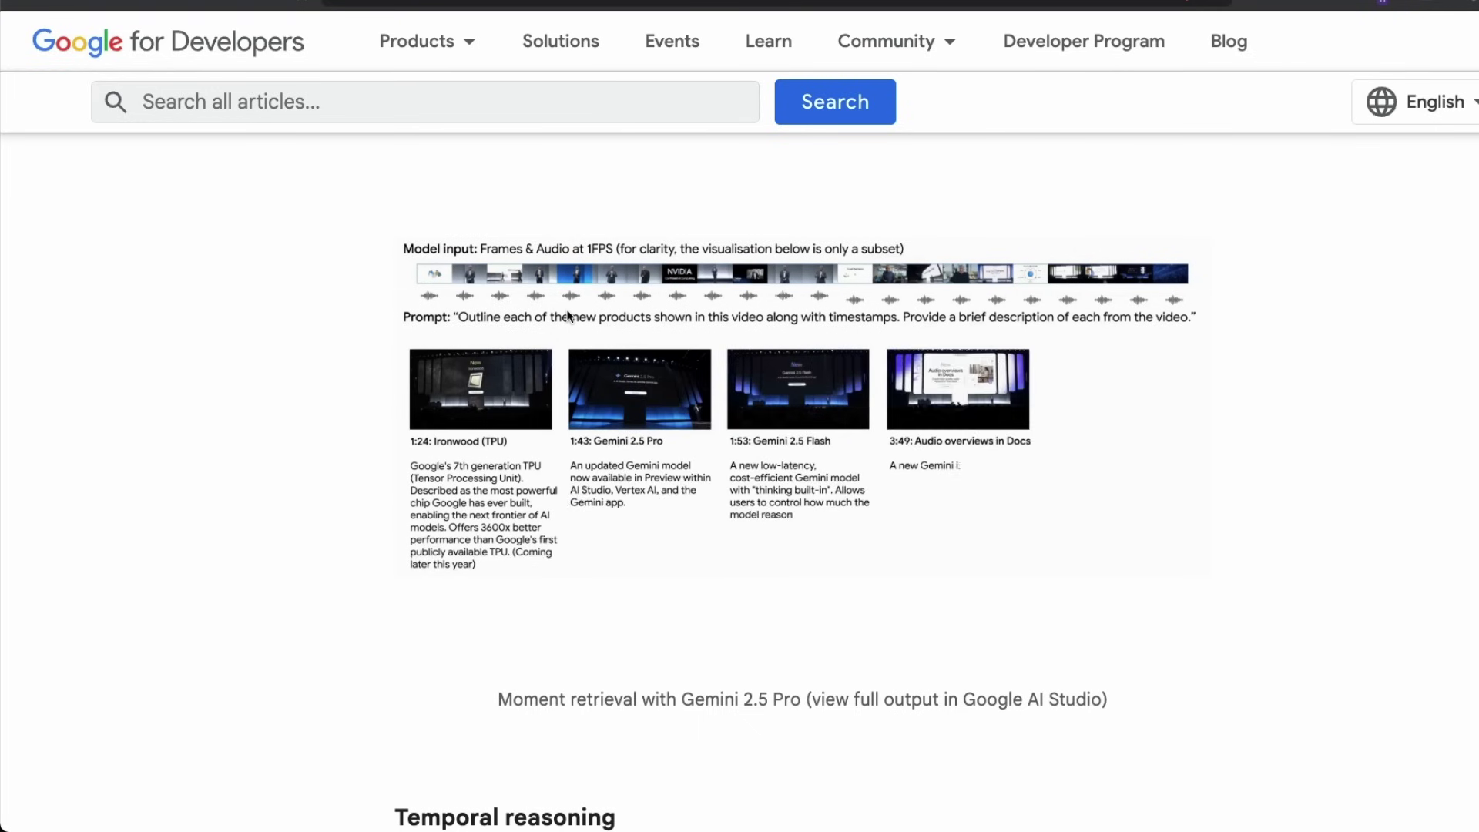
scroll(568, 316, down, 6)
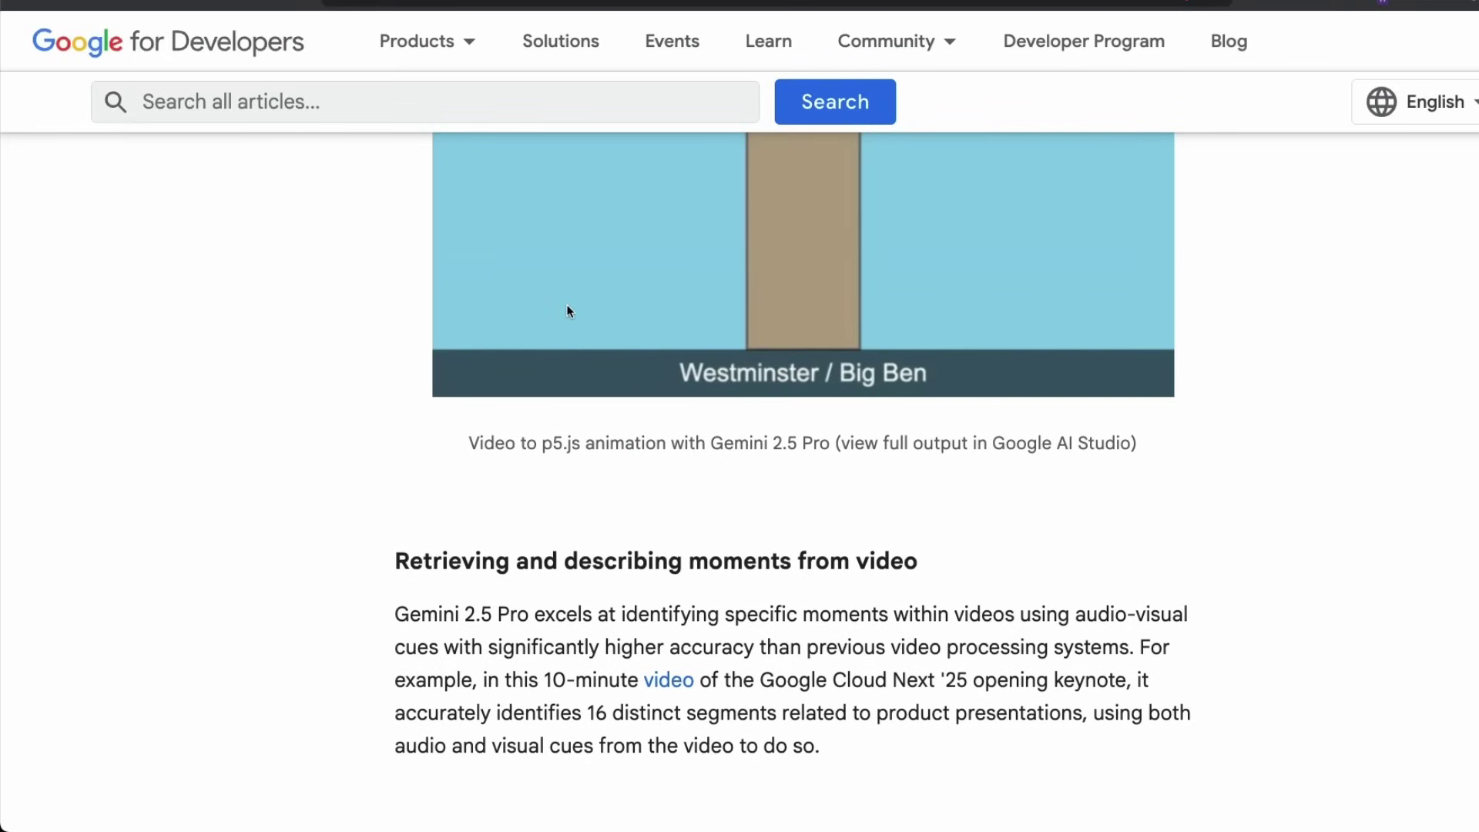
scroll(568, 310, down, 10)
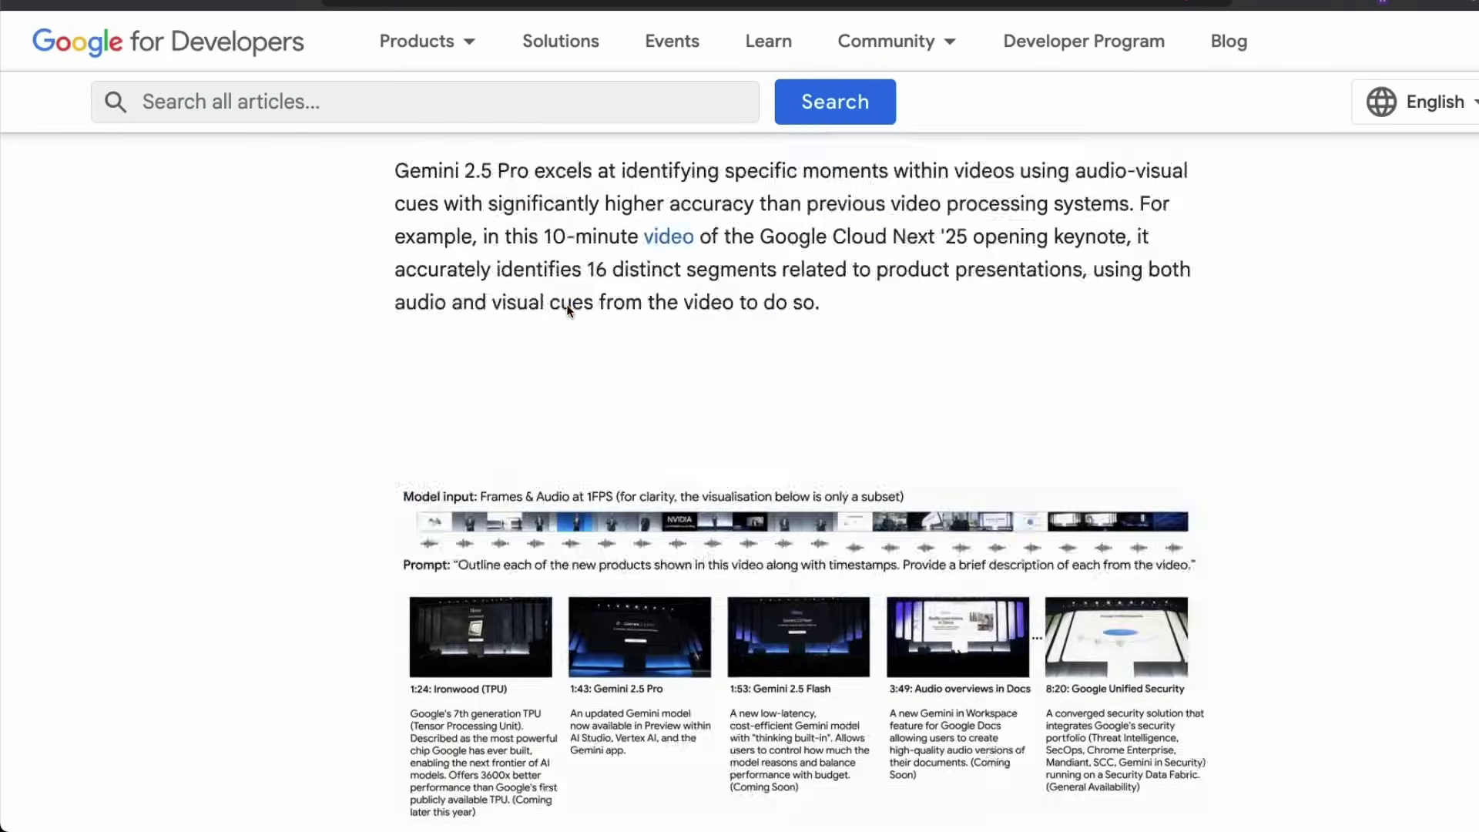
scroll(568, 311, up, 4)
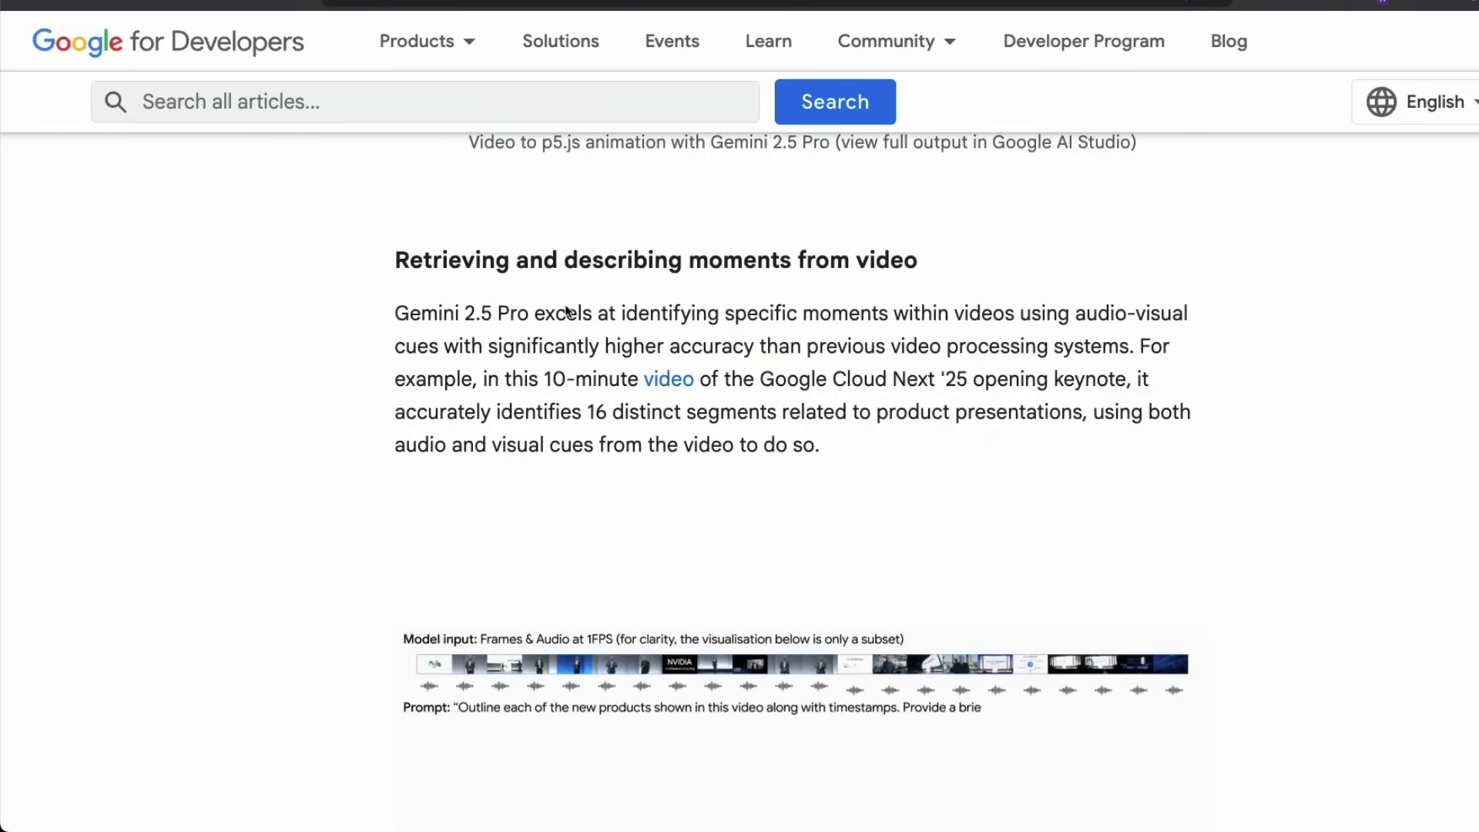
scroll(568, 311, down, 4)
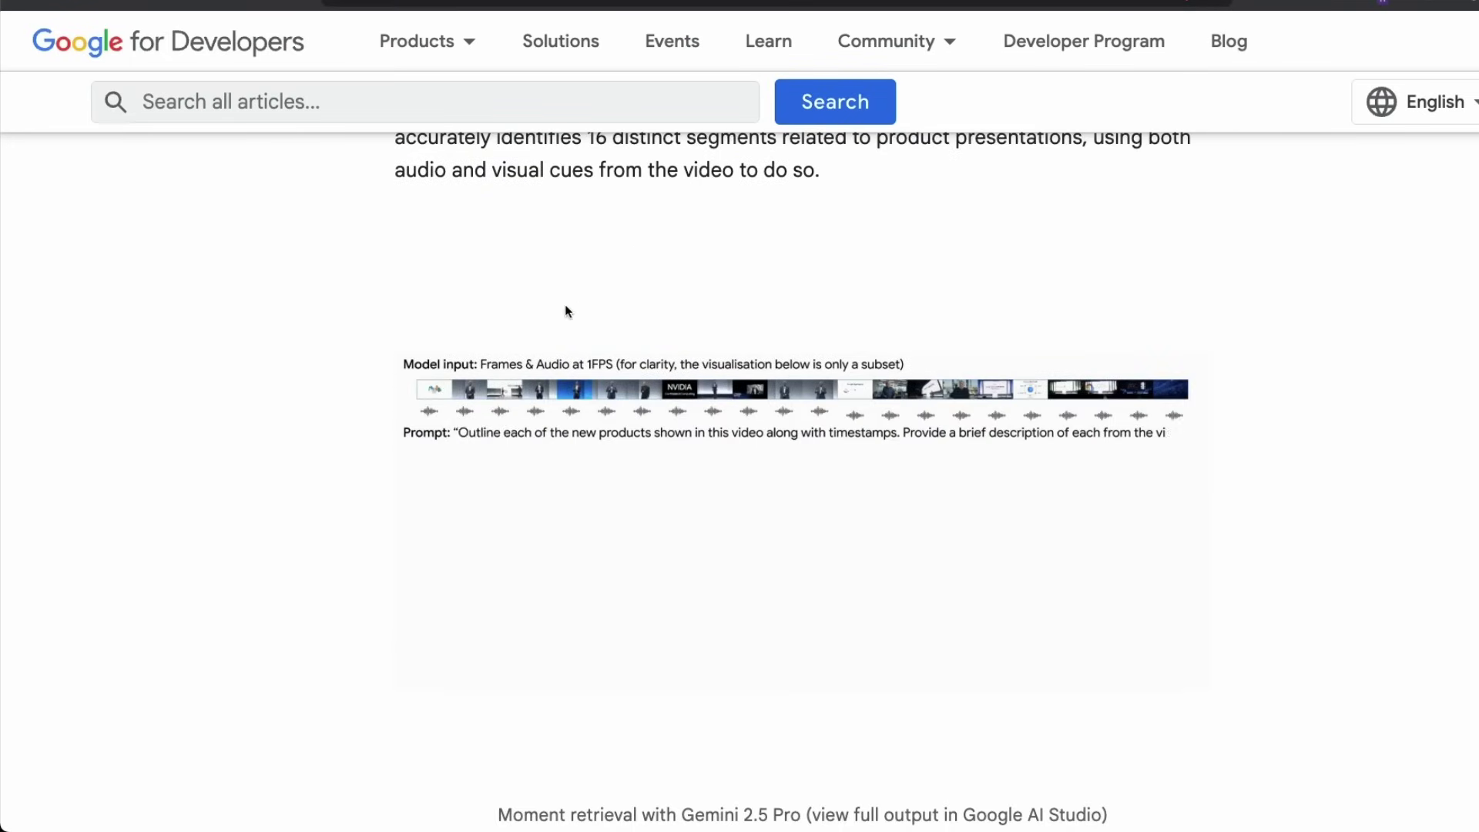
scroll(741, 401, up, 3)
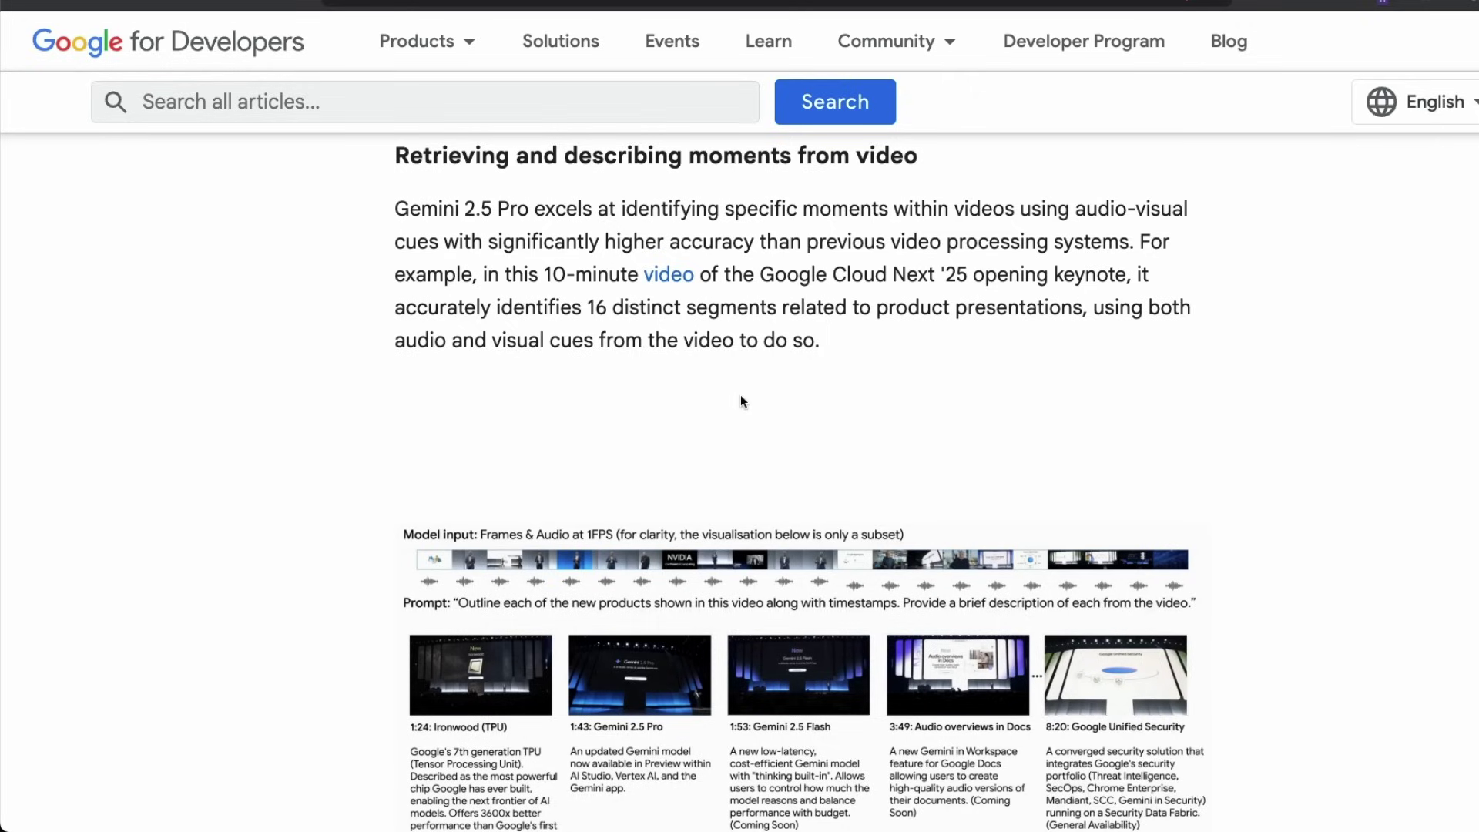
scroll(742, 397, down, 3)
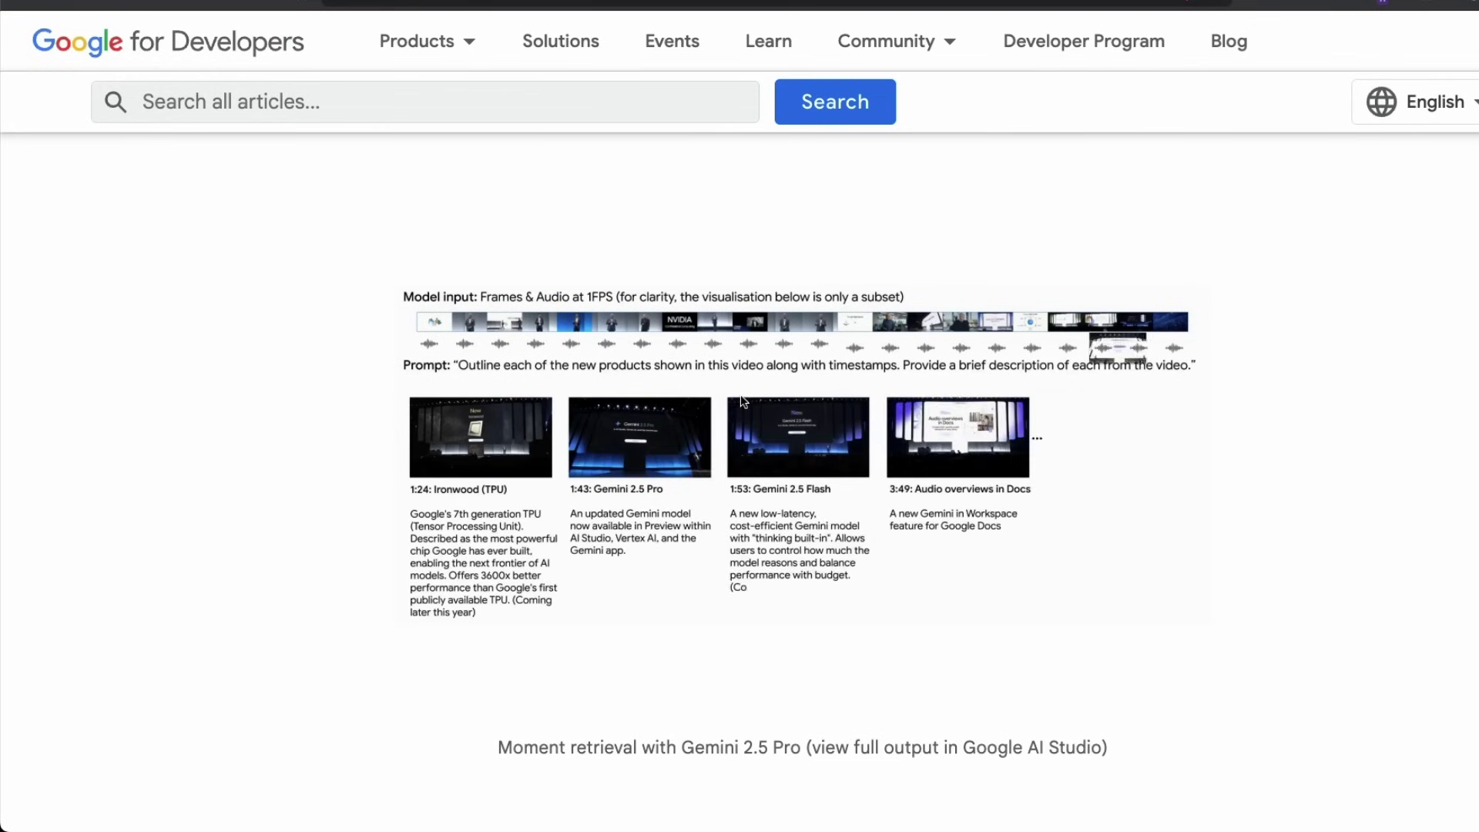
scroll(742, 399, down, 7)
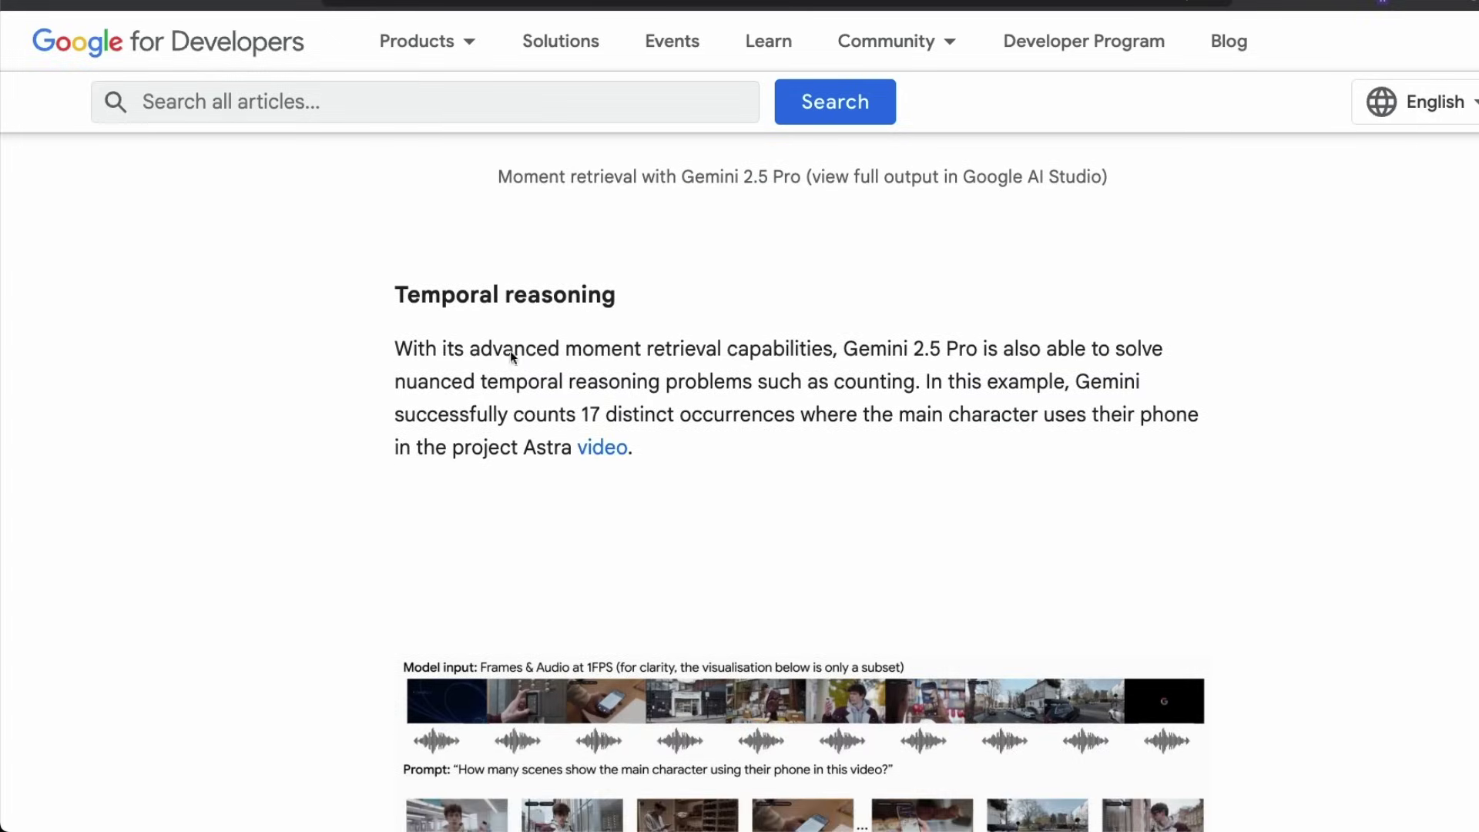
scroll(772, 325, down, 2)
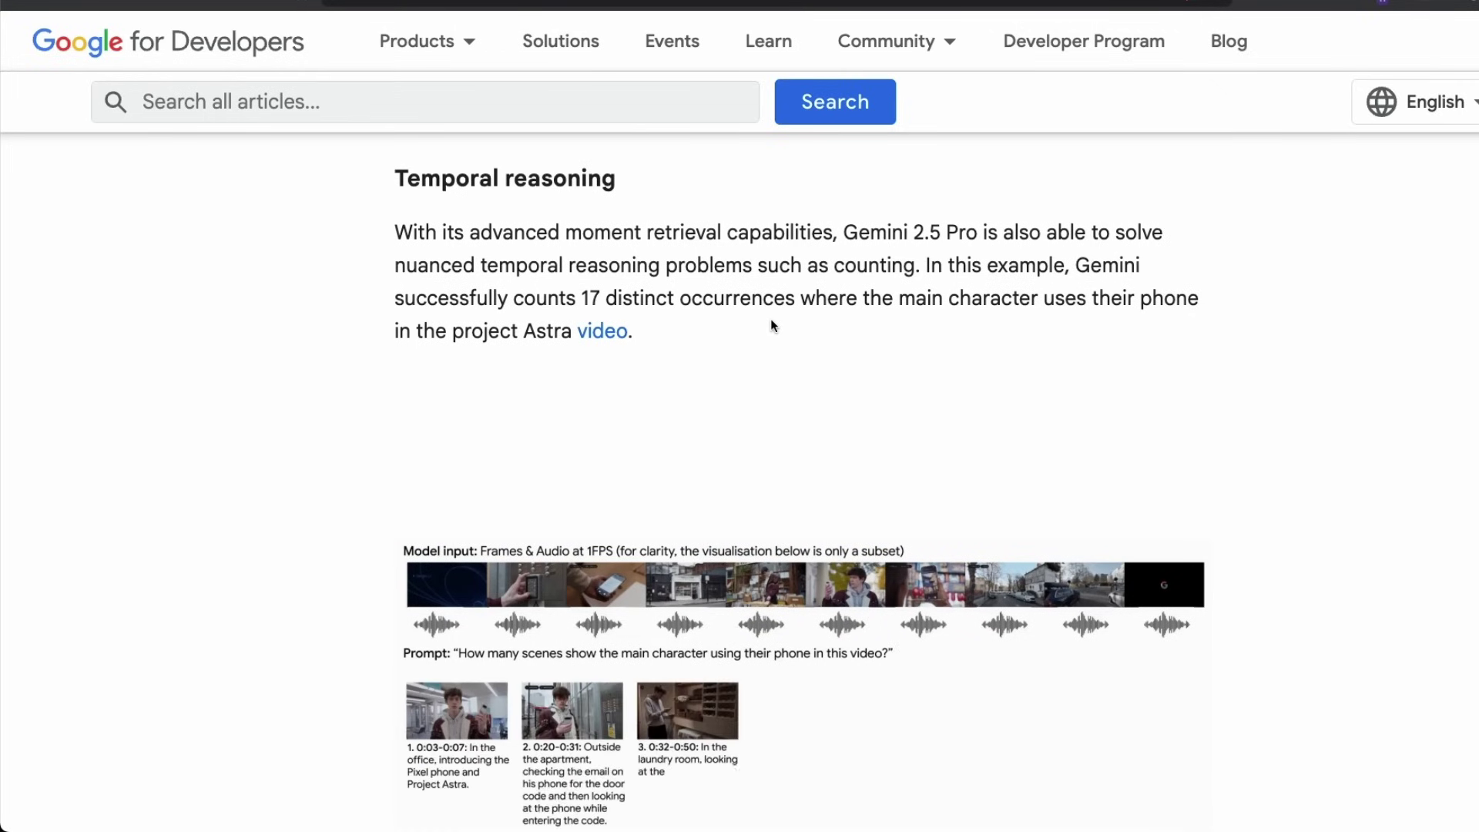
scroll(772, 325, down, 1)
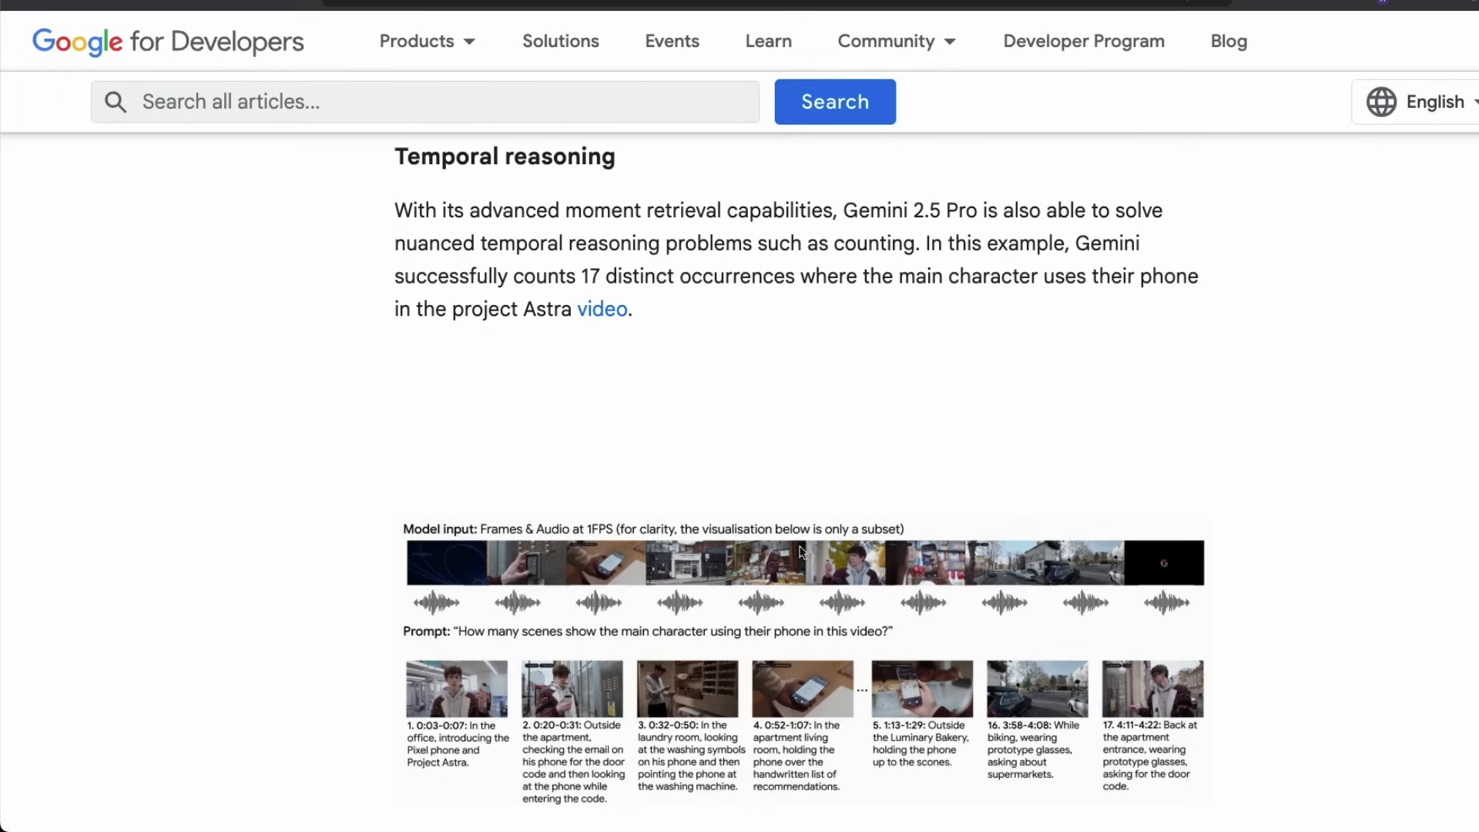
scroll(876, 561, down, 5)
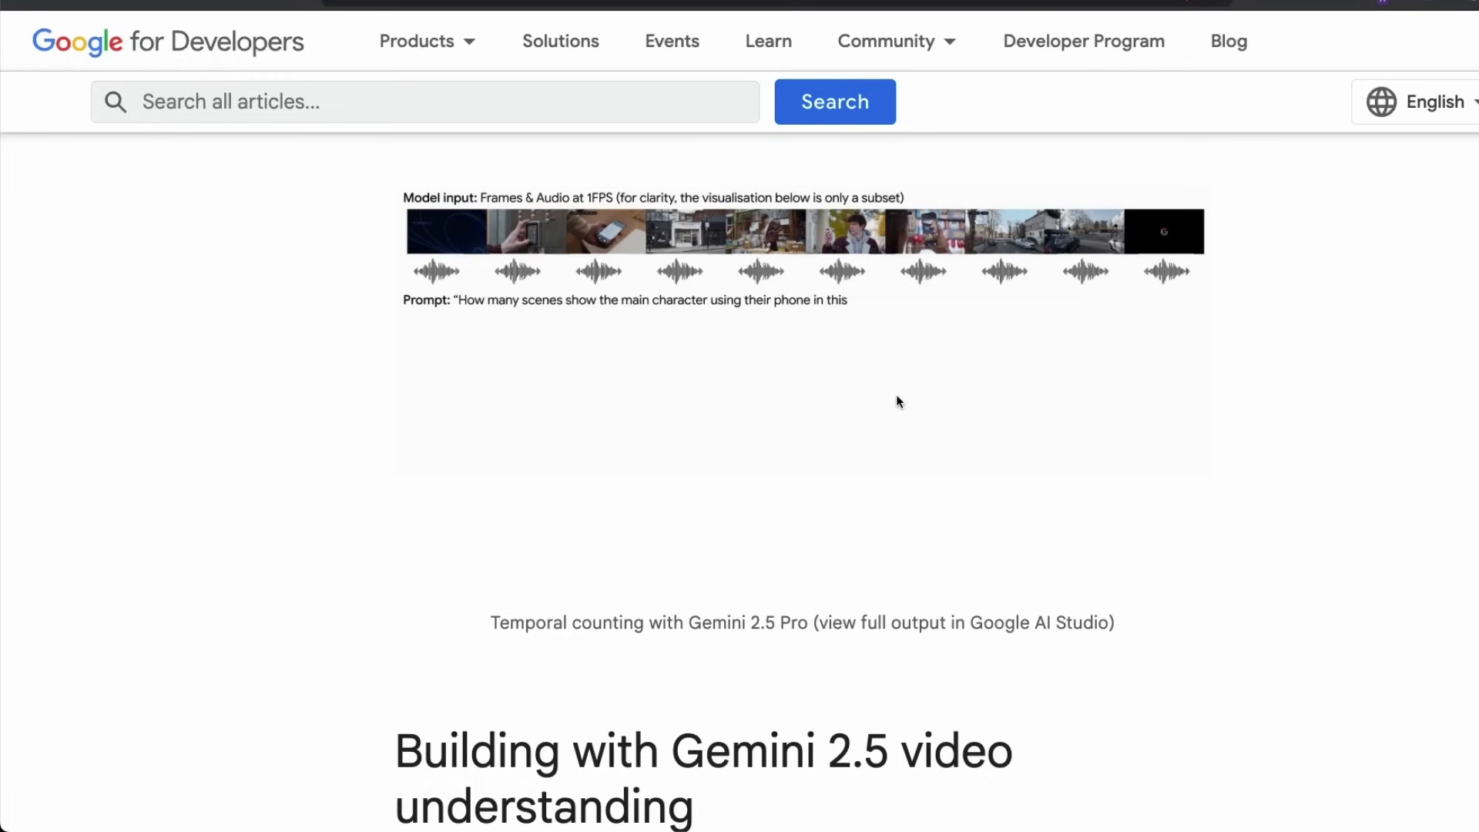
Step: Find the Acknowledgements and select the name credited for the Video To Learning App
scroll(897, 391, down, 20)
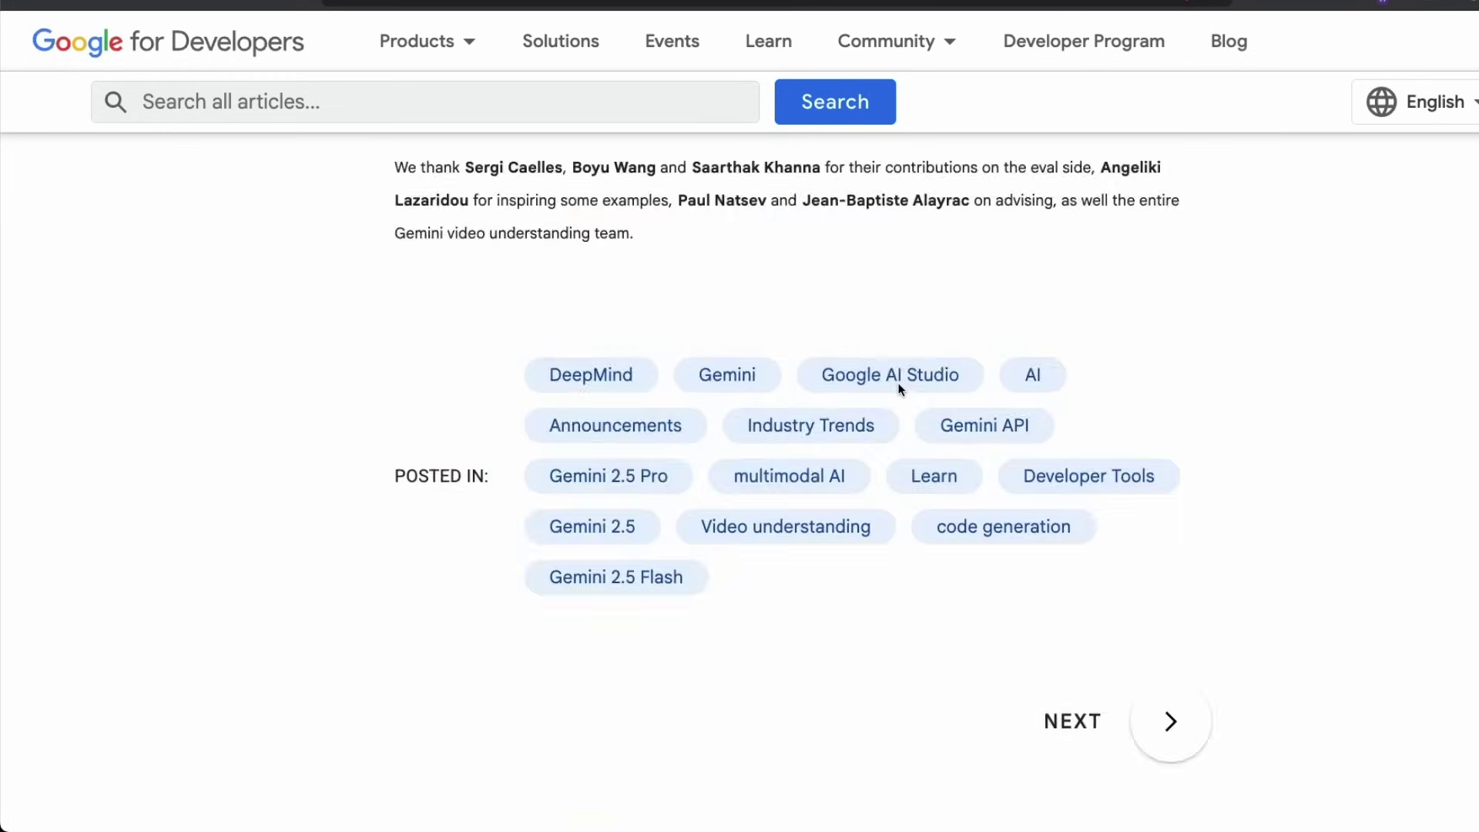
scroll(898, 389, up, 20)
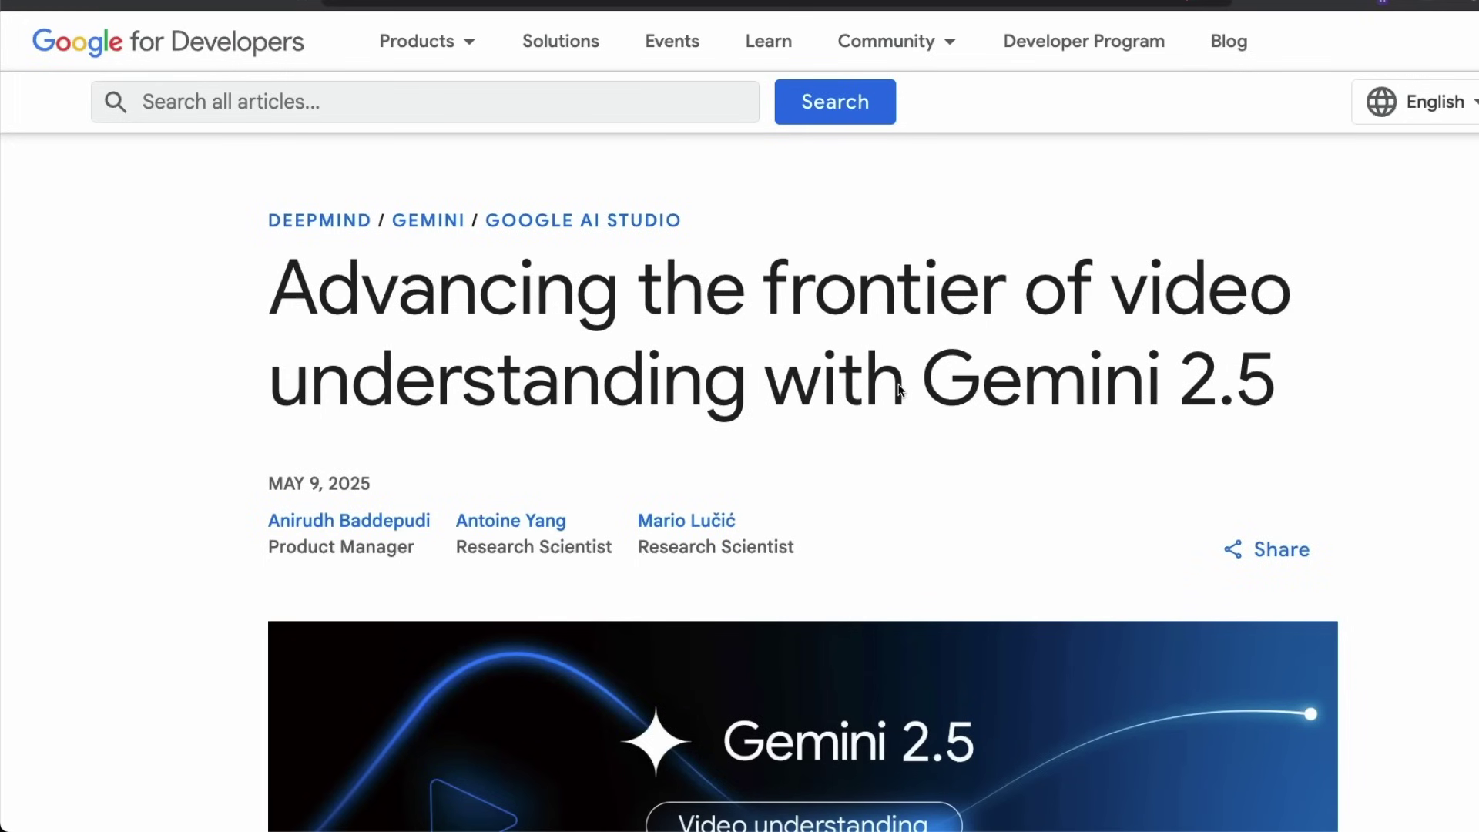
scroll(900, 389, down, 20)
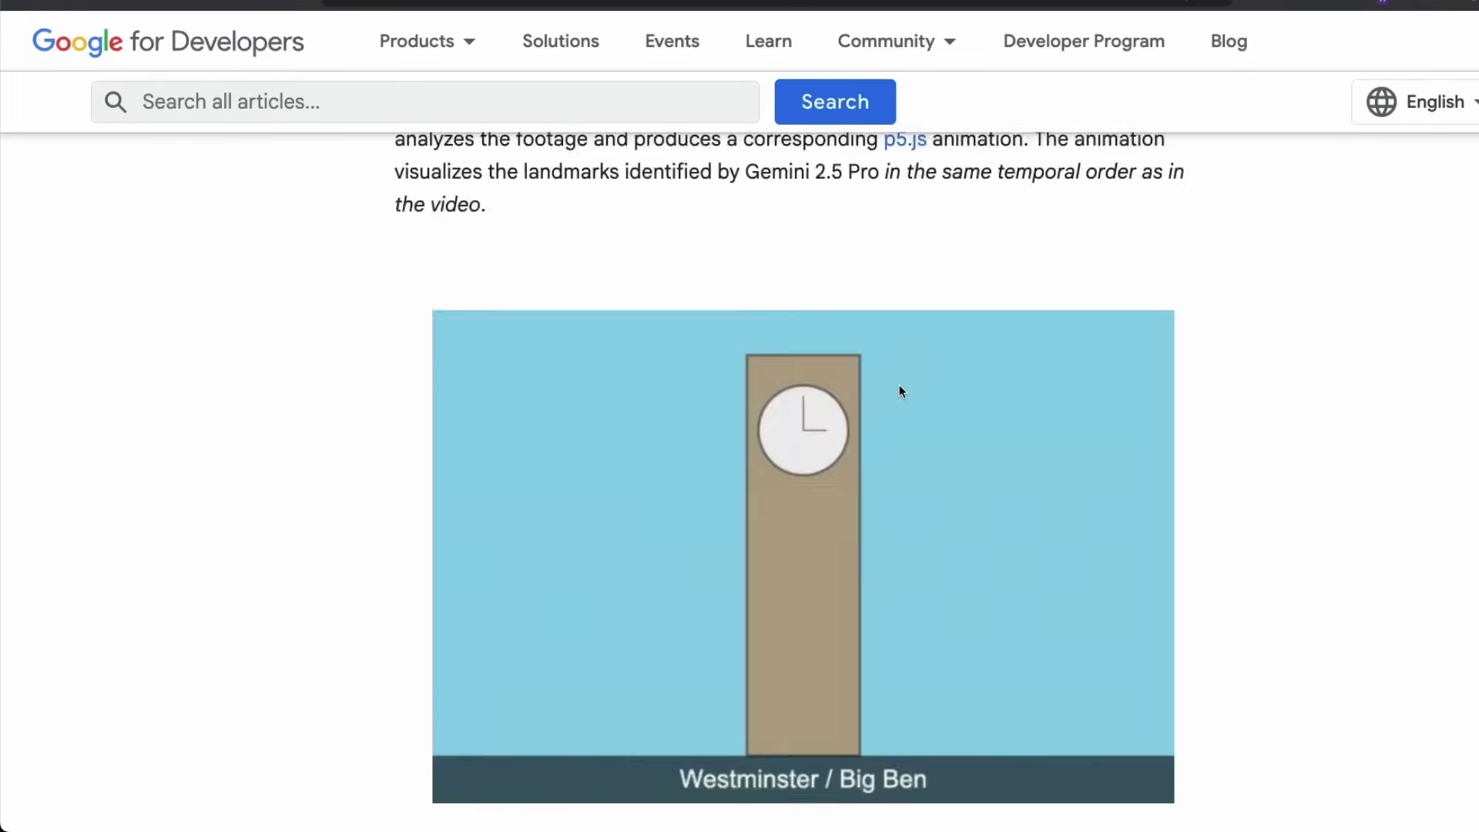
scroll(900, 387, up, 5)
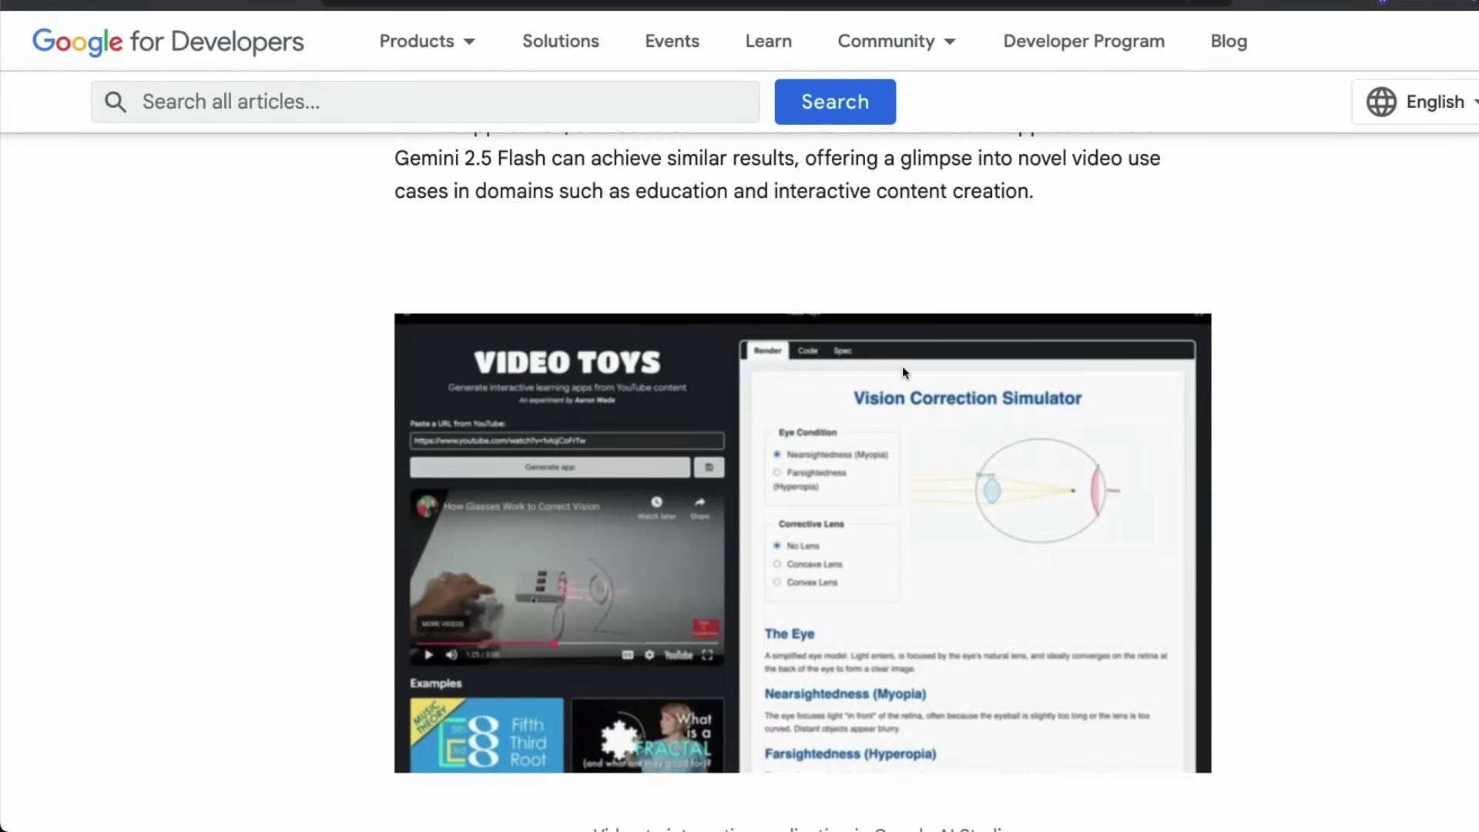
scroll(621, 316, up, 3)
scroll(621, 316, up, 4)
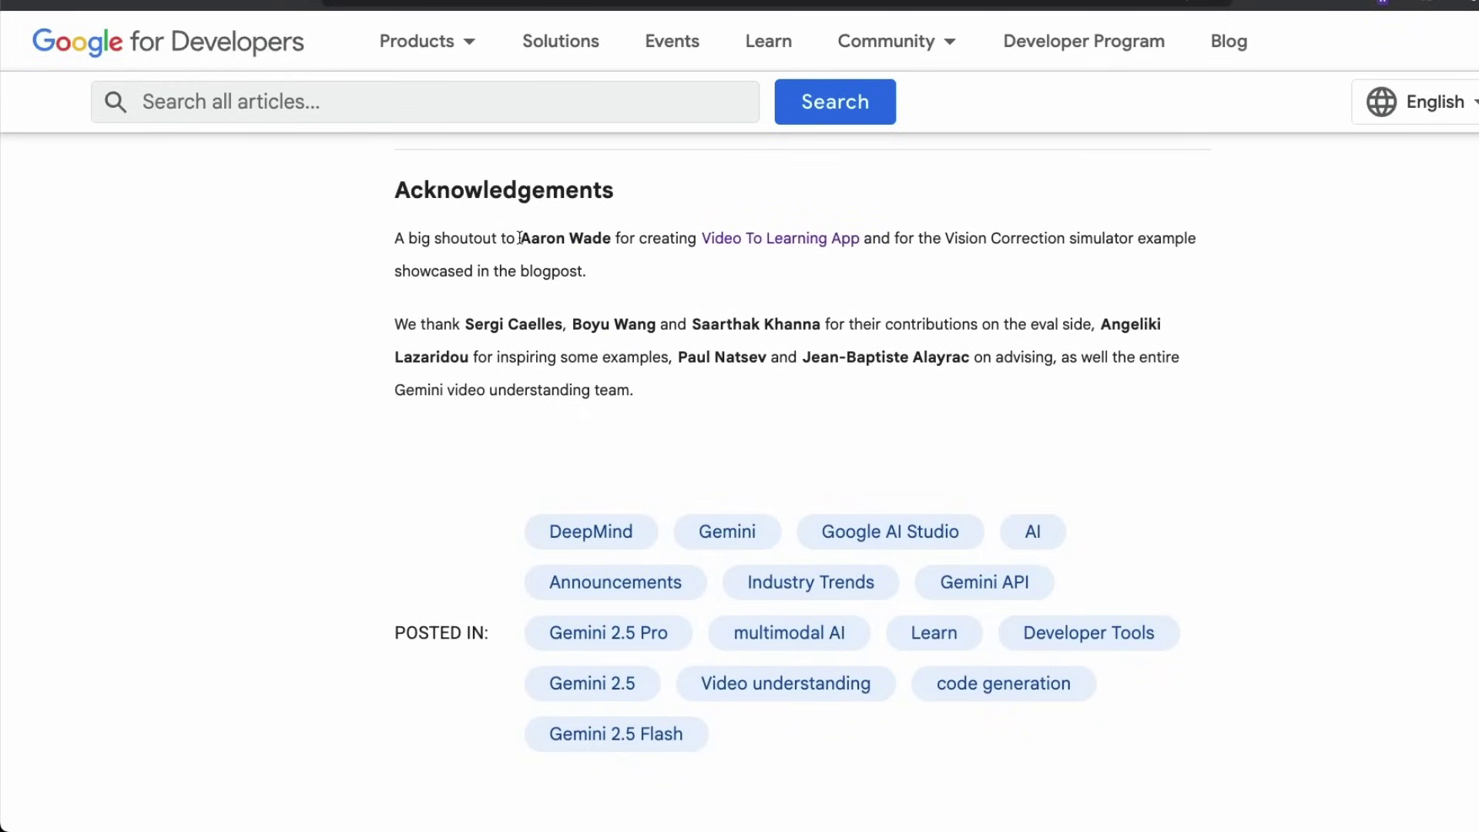
drag(520, 239, 614, 240)
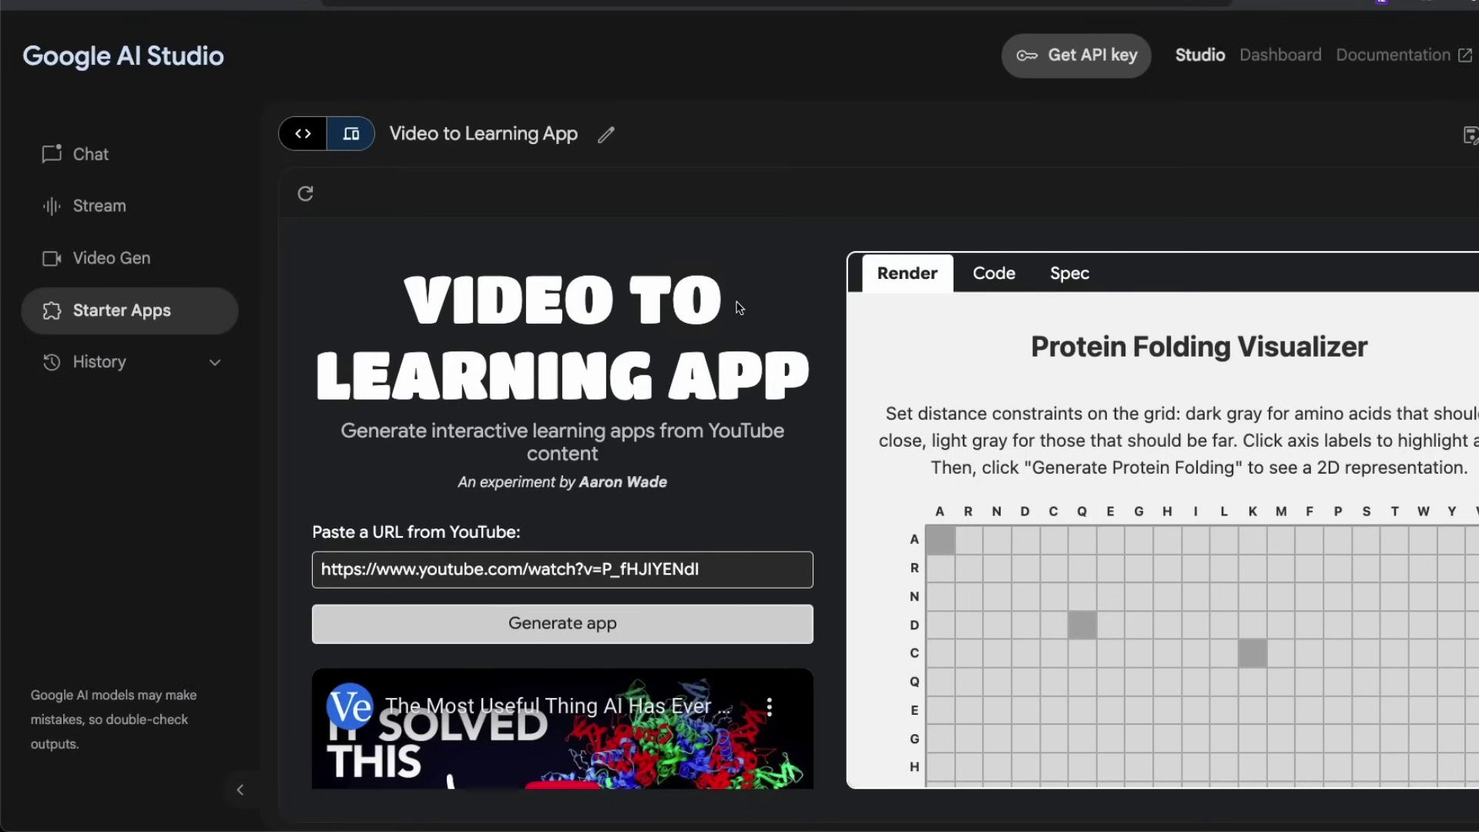
Step: Open the Learning App's embedded video 'The Most Useful Thing AI Has Ever Done' on YouTube
scroll(713, 317, down, 1)
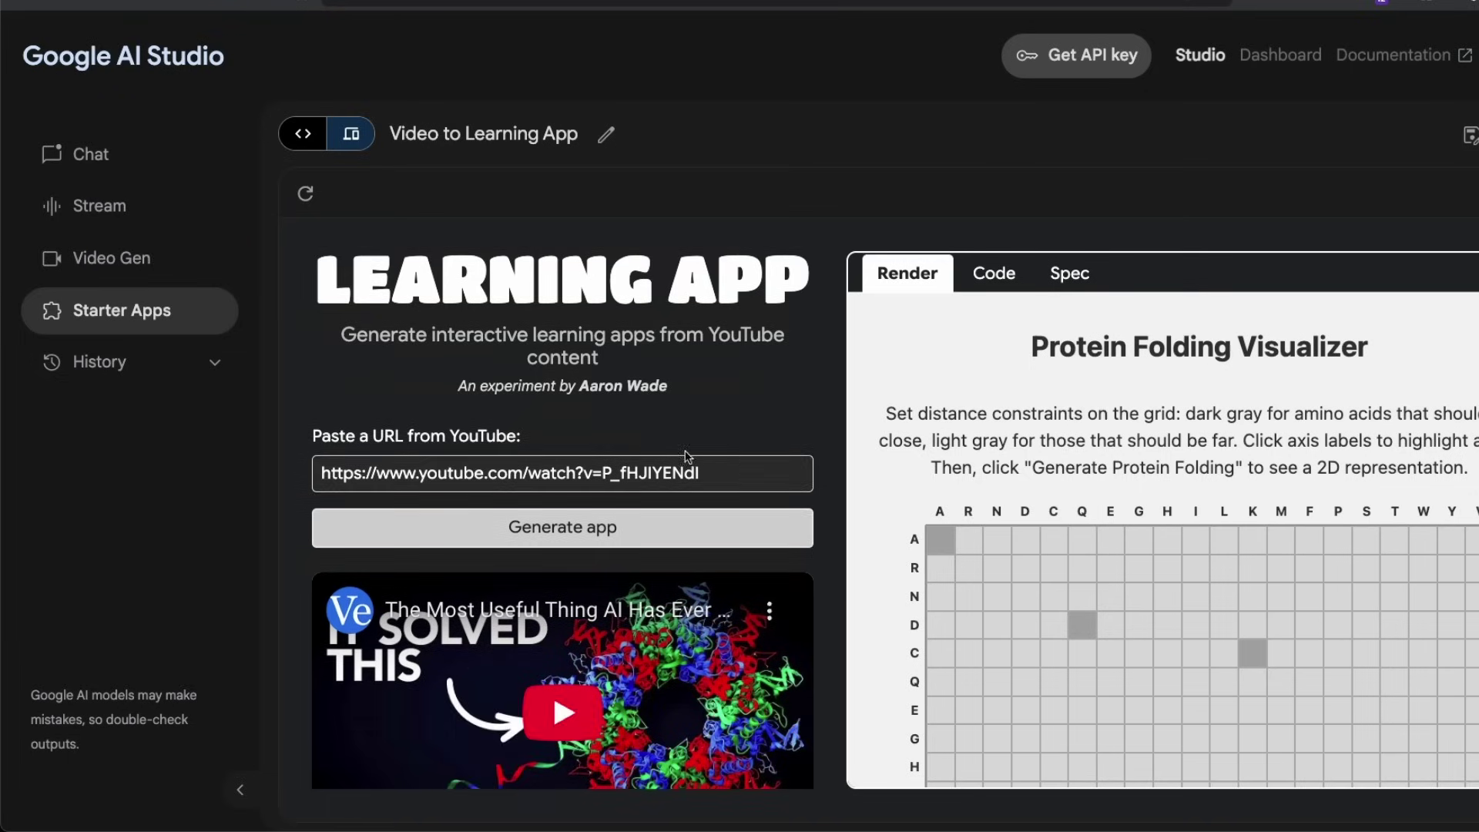
scroll(688, 456, down, 2)
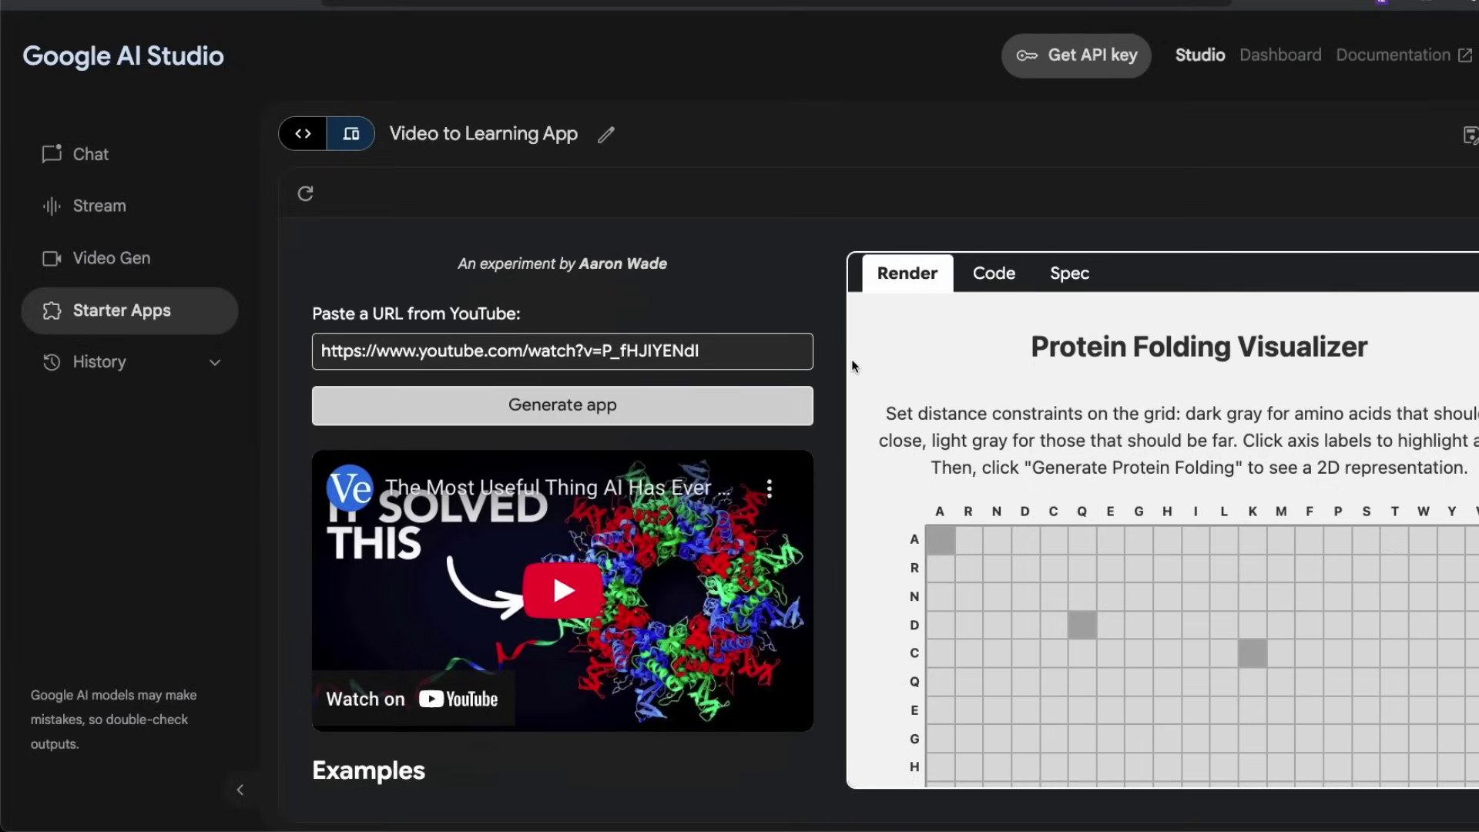
click(536, 496)
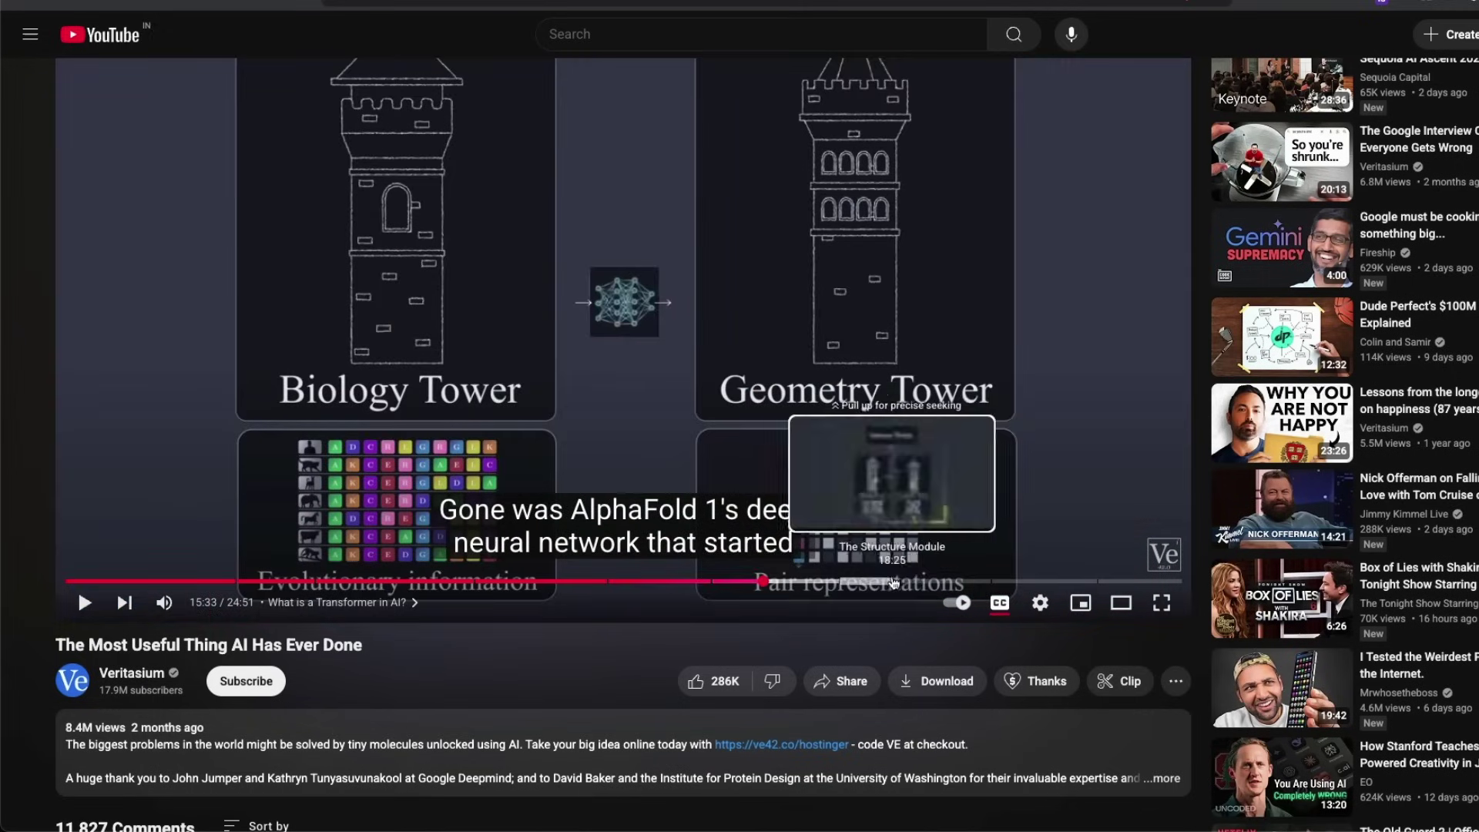
Step: Seek the YouTube video forward to the 18:45 interview, then on to about 22:10
drag(894, 583, 910, 583)
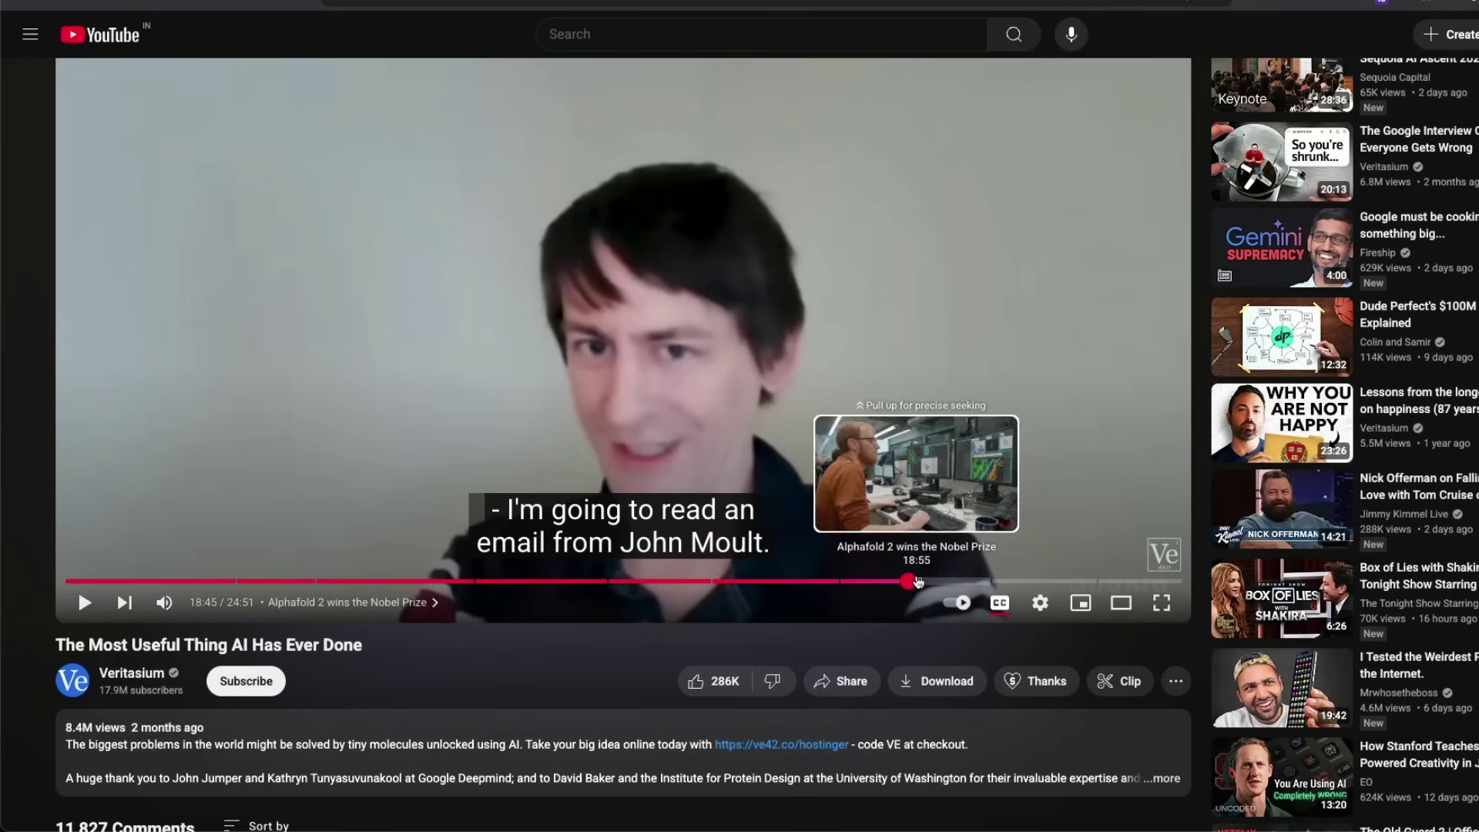
drag(919, 582, 1061, 583)
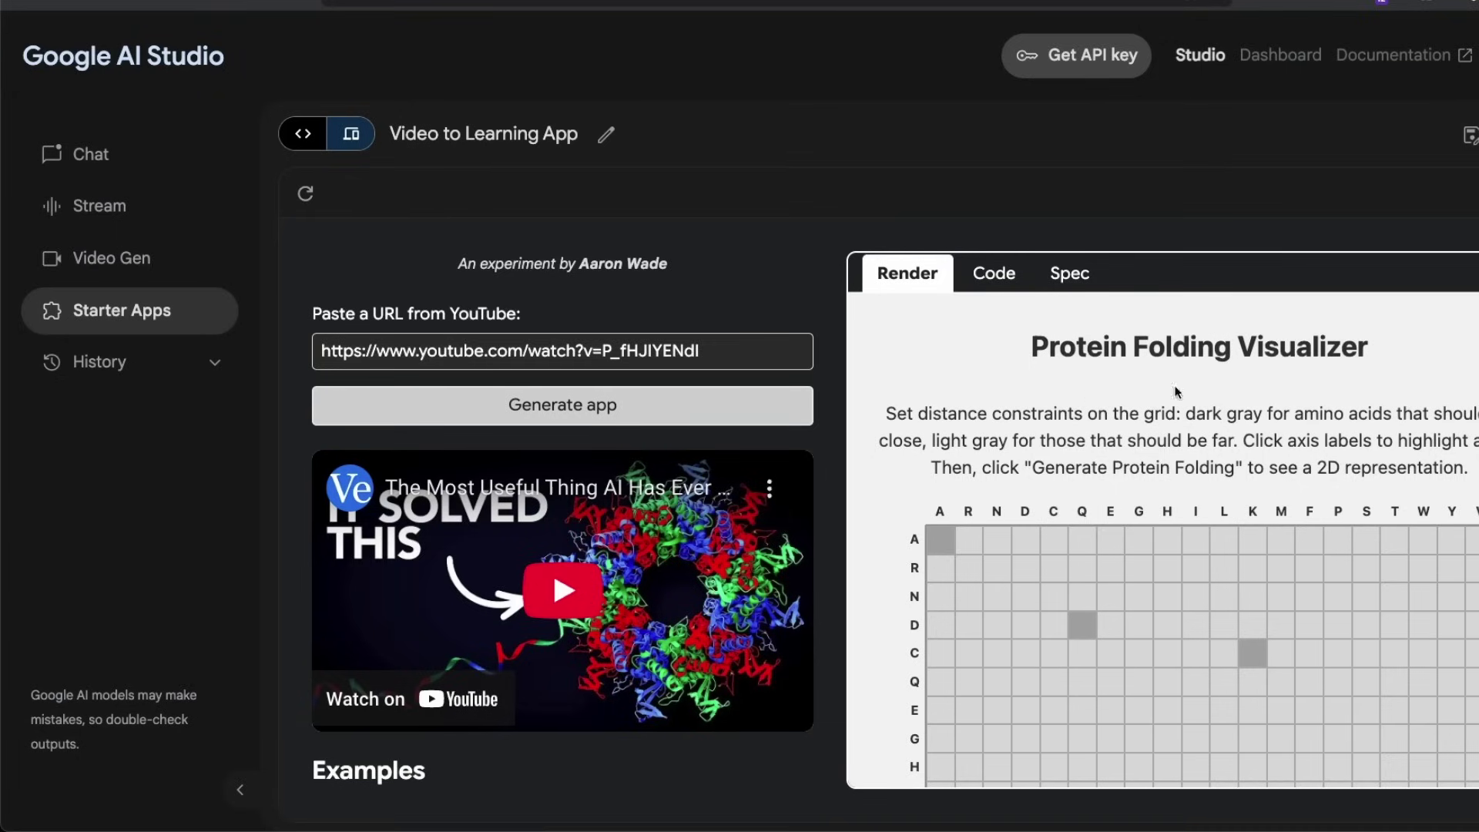
Step: View the Protein Folding Visualizer's Spec, highlighting its first two lines and reading to the end
click(1061, 277)
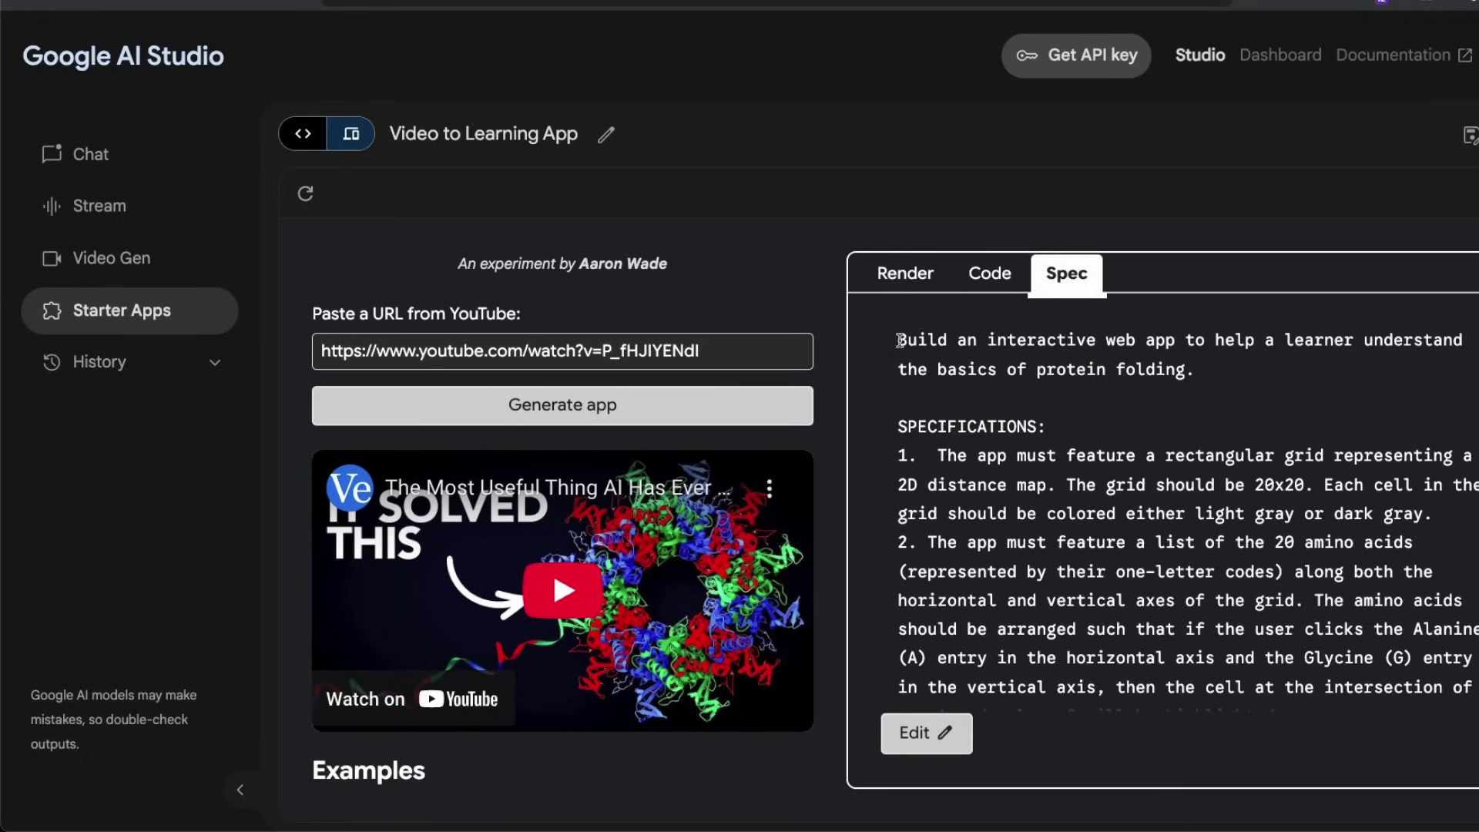
drag(900, 340, 1471, 337)
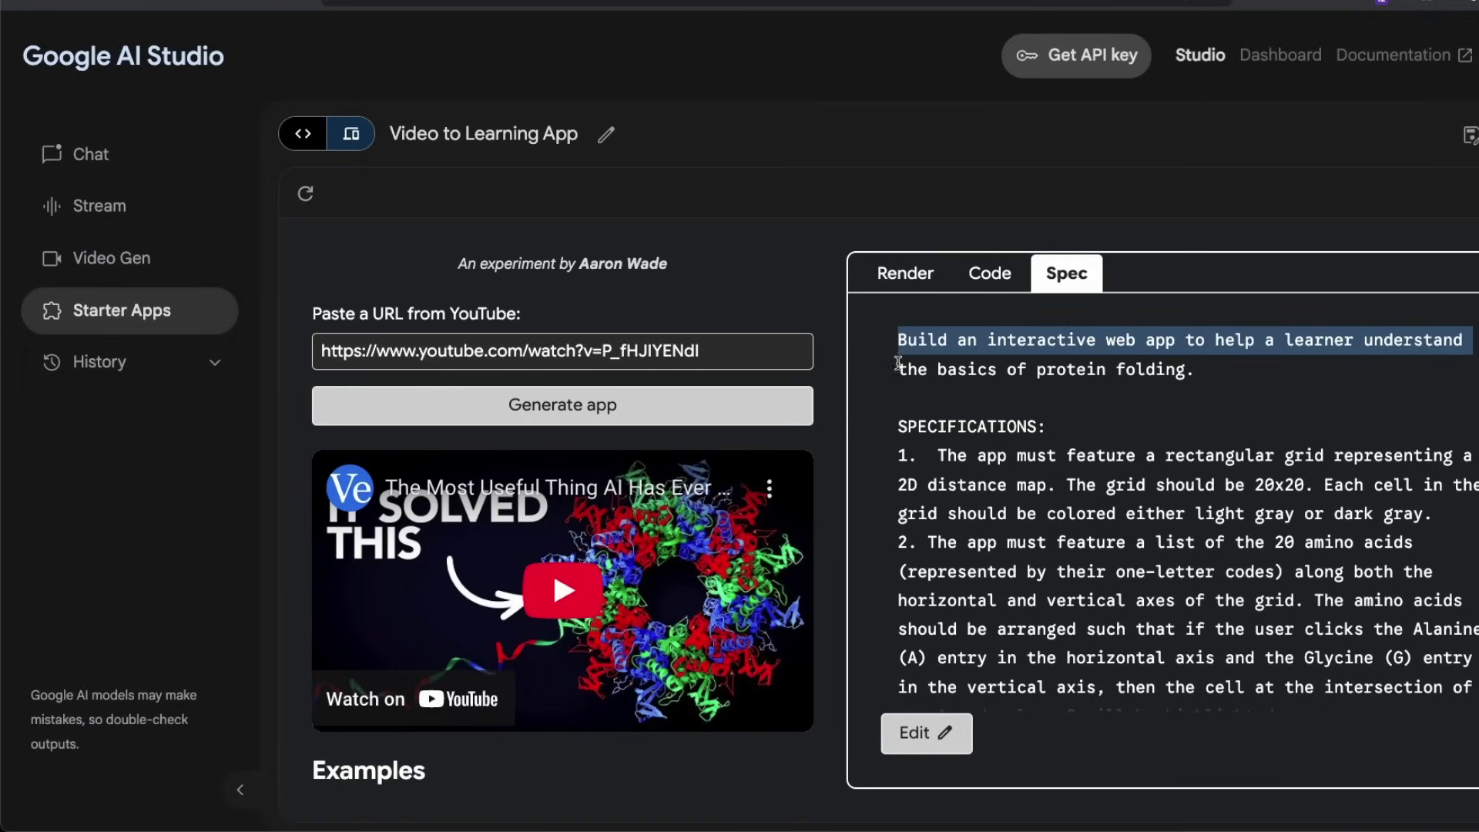
drag(898, 369, 1299, 371)
scroll(1025, 493, down, 10)
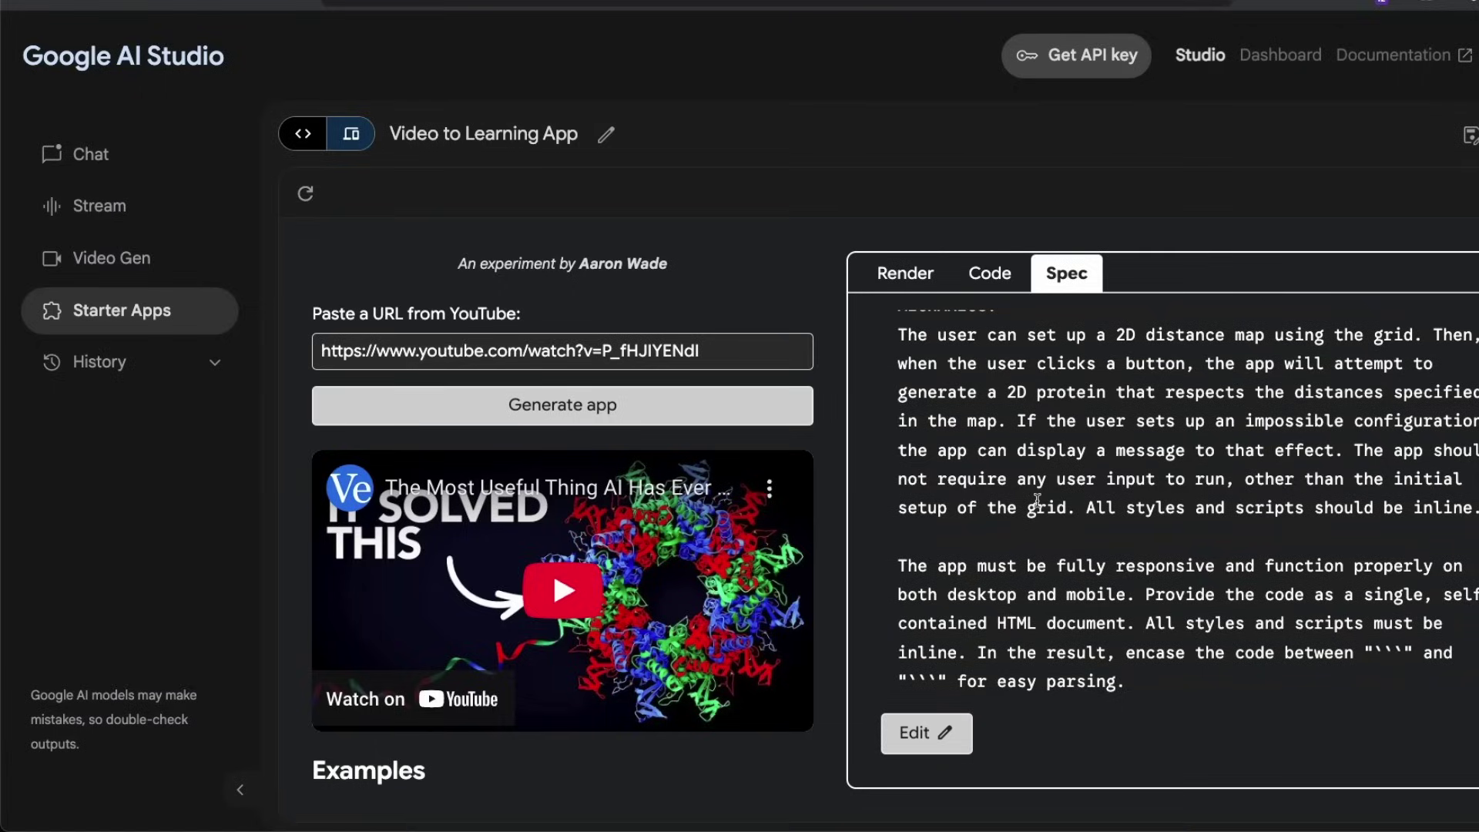
Step: Return from the Spec to the running Protein Folding Visualizer's distance grid
click(994, 286)
click(911, 279)
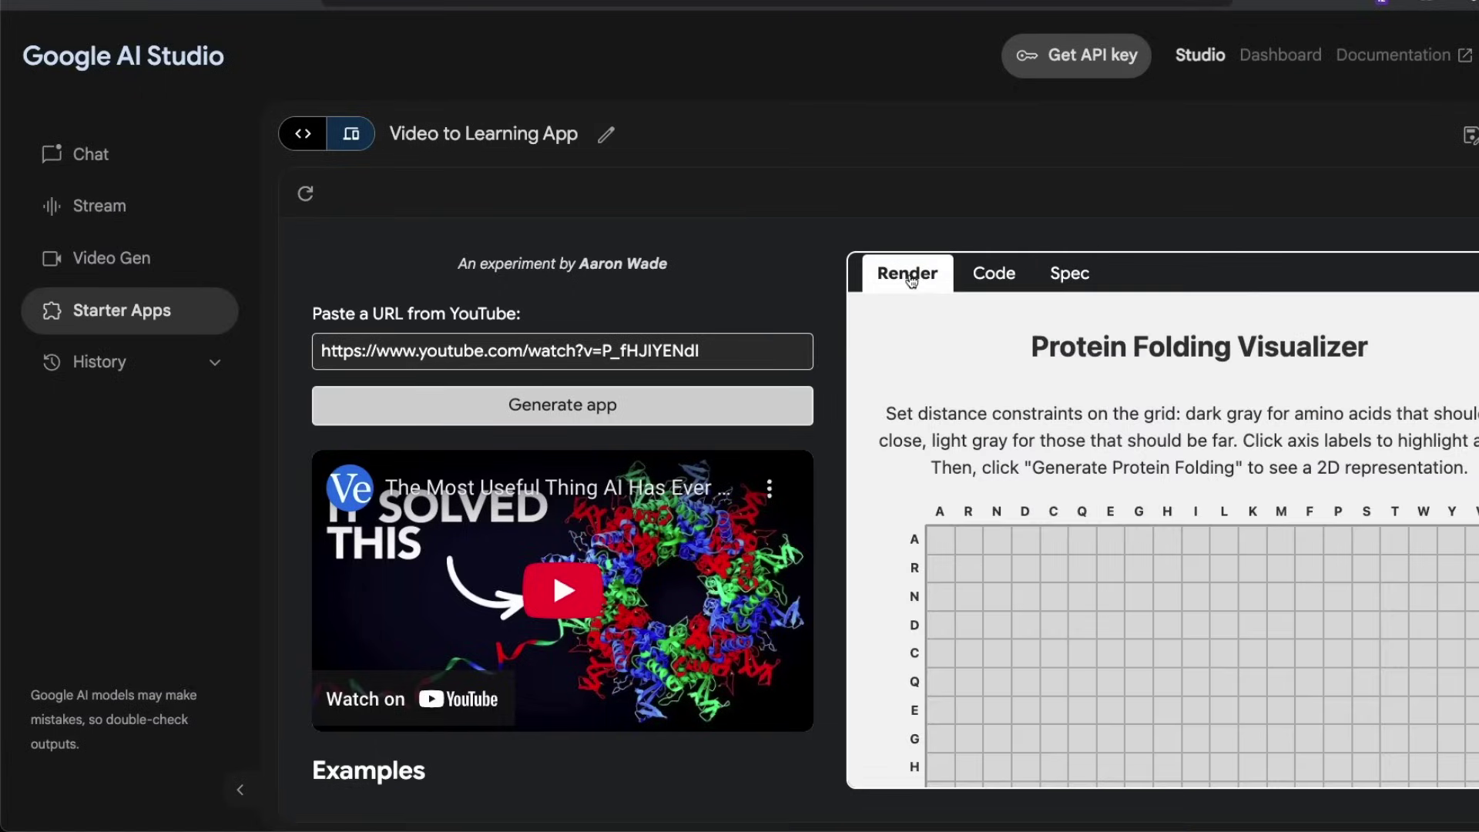
scroll(1043, 396, down, 6)
scroll(1044, 396, up, 3)
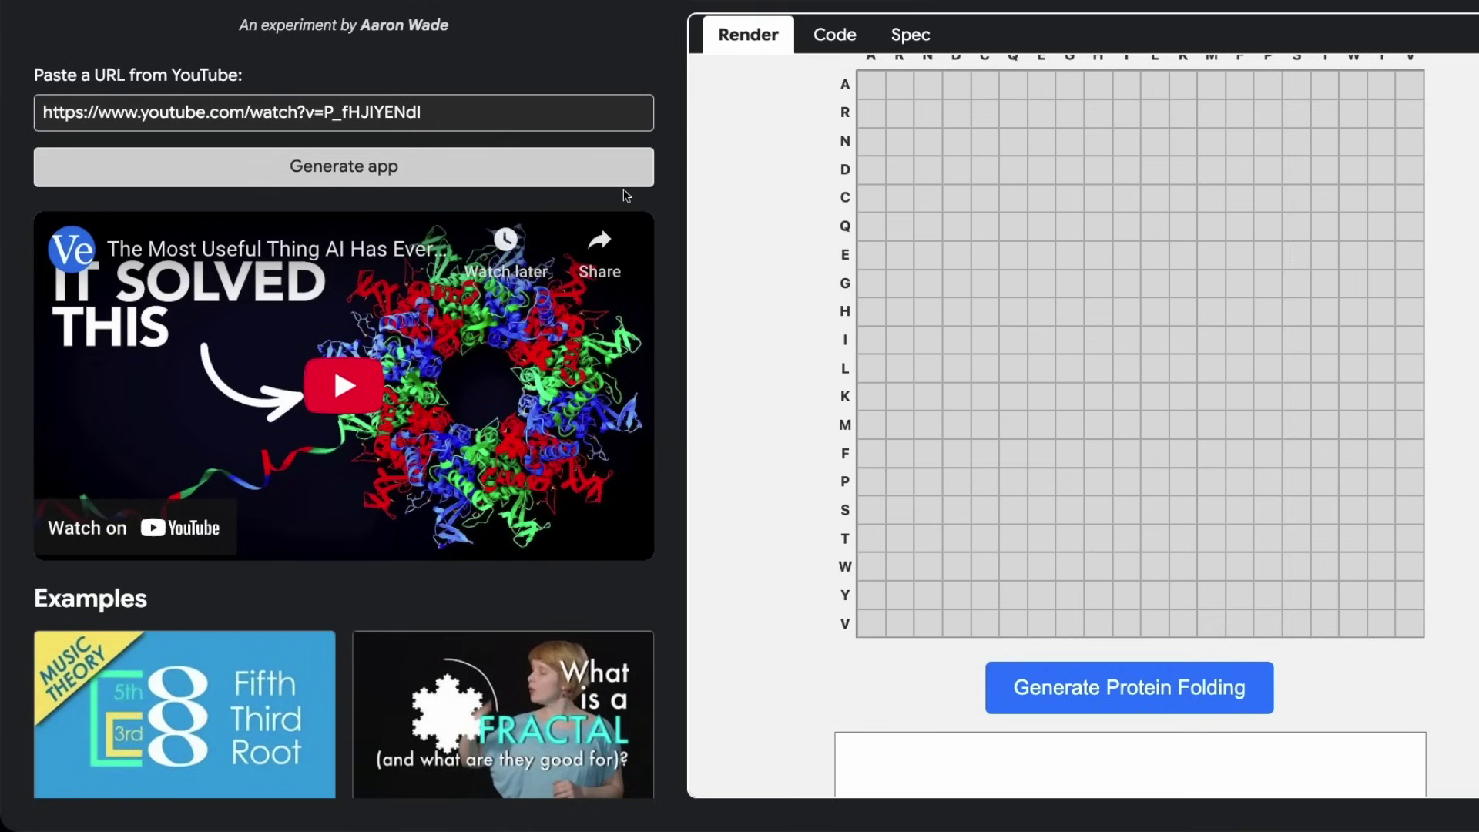
scroll(1149, 228, up, 2)
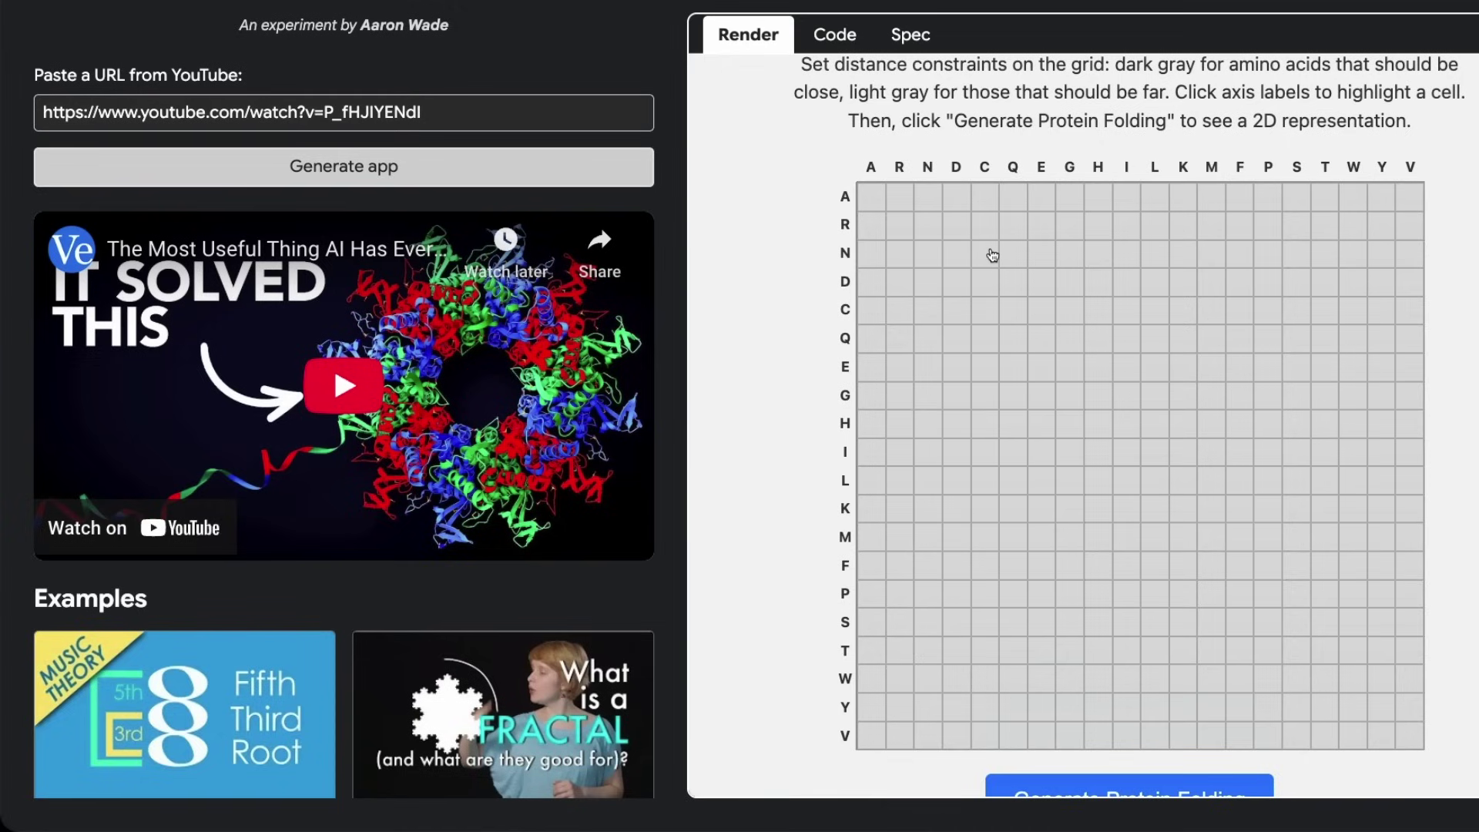
Step: Mark N/R, I/F, I/Q, D/L, P/I and W/D as close and generate the 2D fold
click(899, 258)
click(1240, 452)
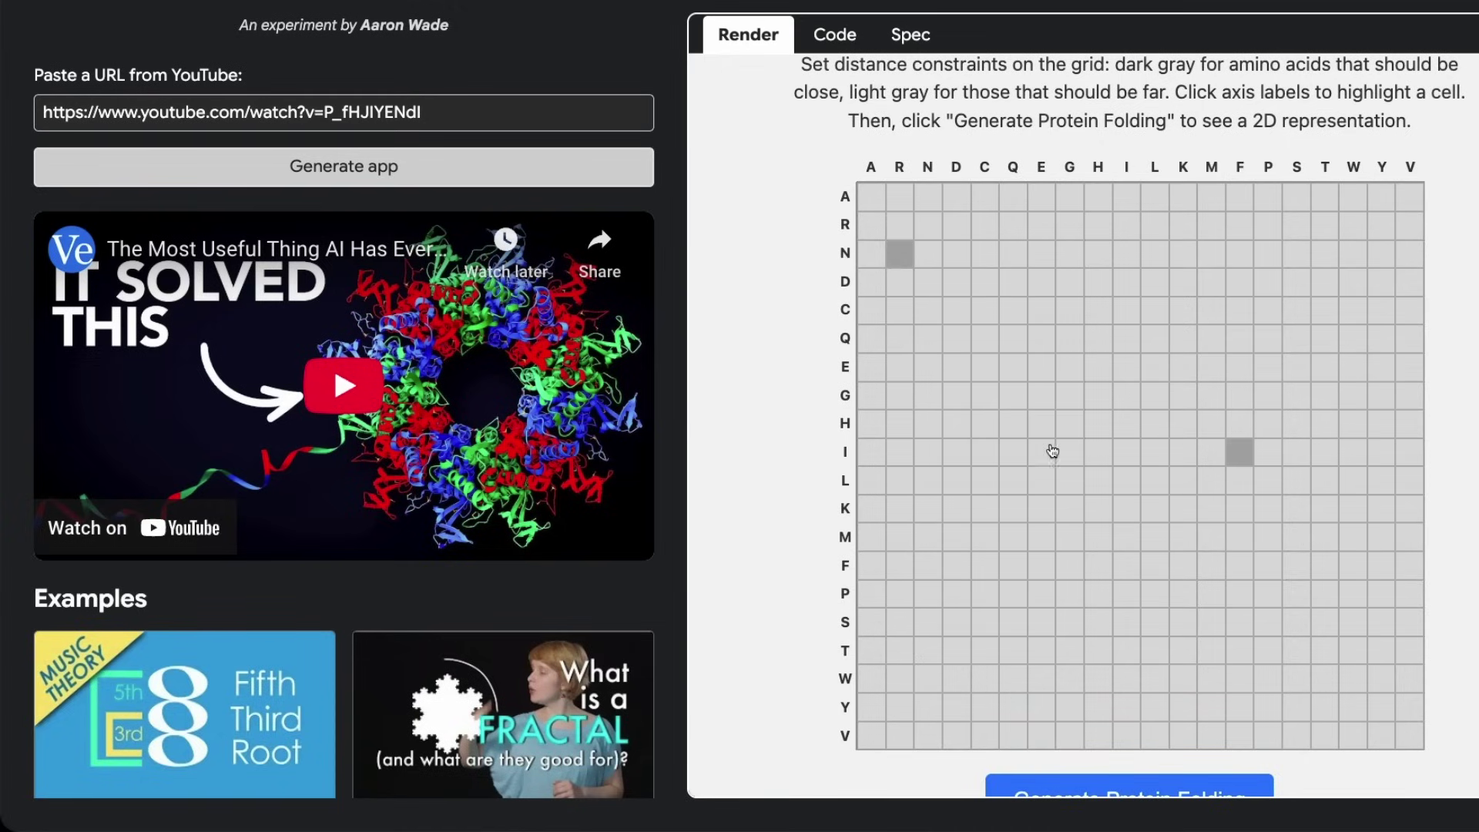
click(1026, 452)
click(1158, 293)
click(1129, 594)
click(961, 676)
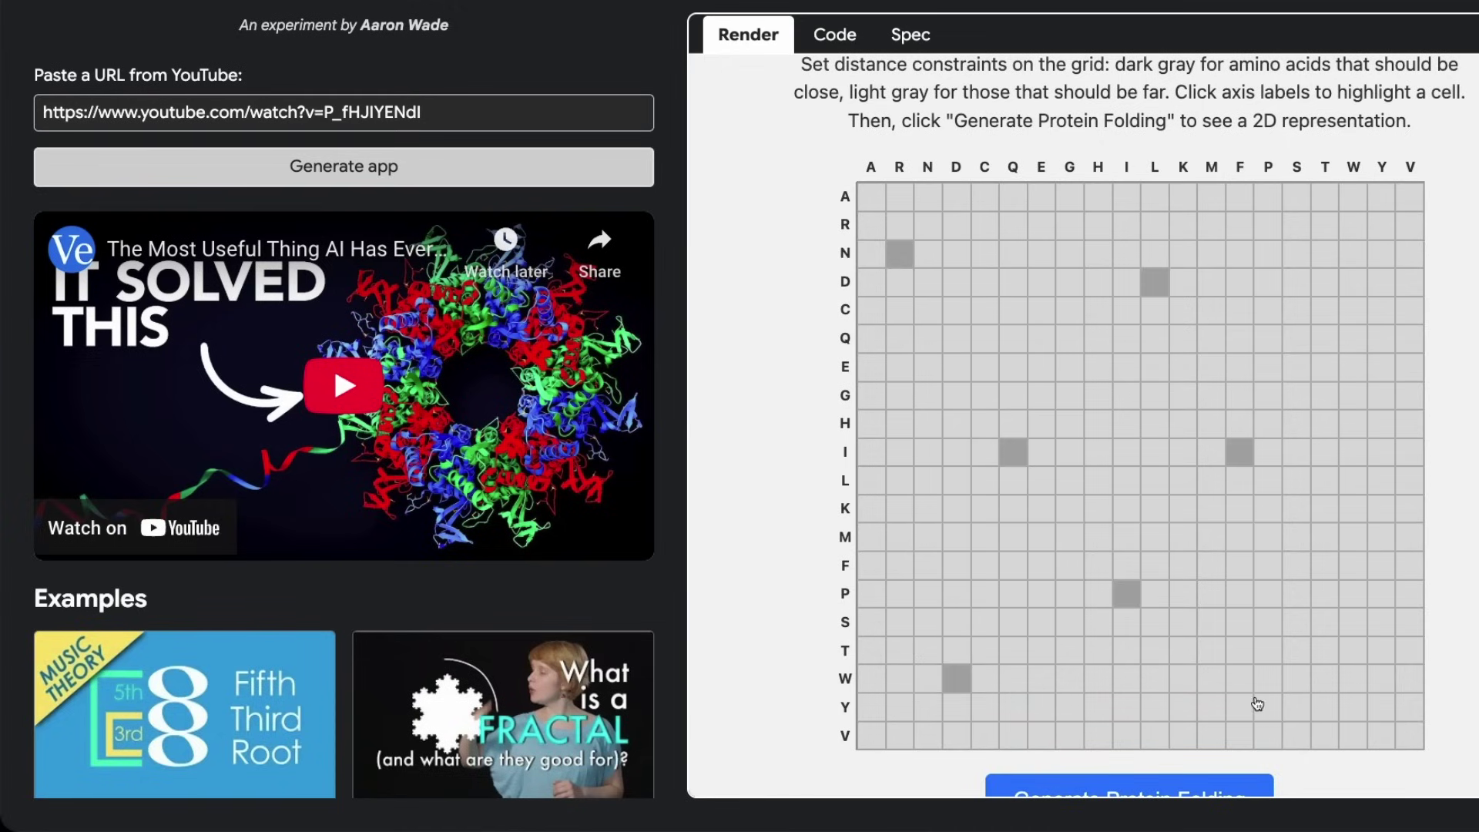
scroll(1256, 702, down, 3)
click(1138, 616)
scroll(1354, 590, down, 4)
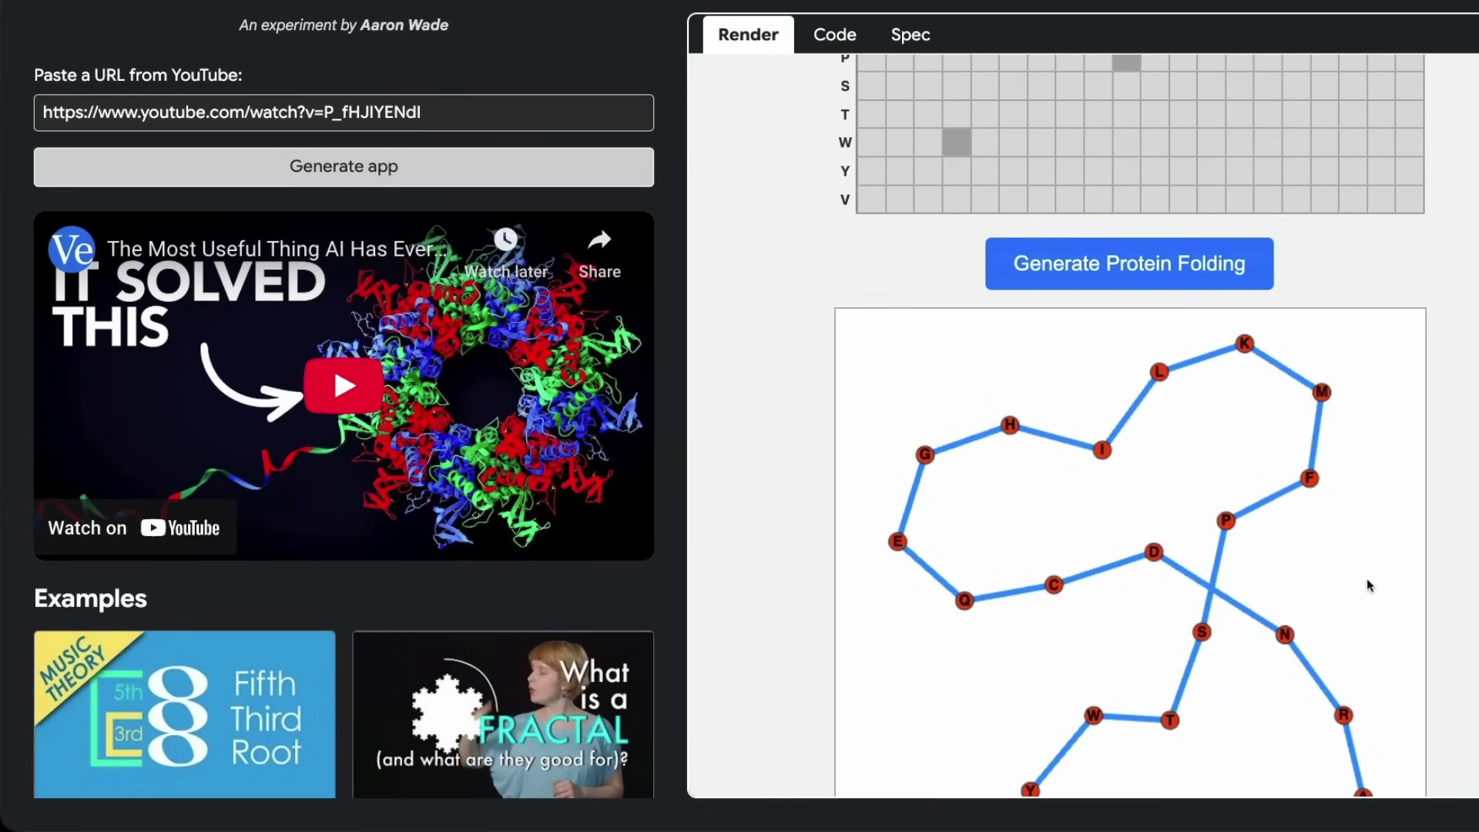
Step: Mark cell S/C as close on the grid and view the redrawn folding graph
scroll(1231, 363, up, 8)
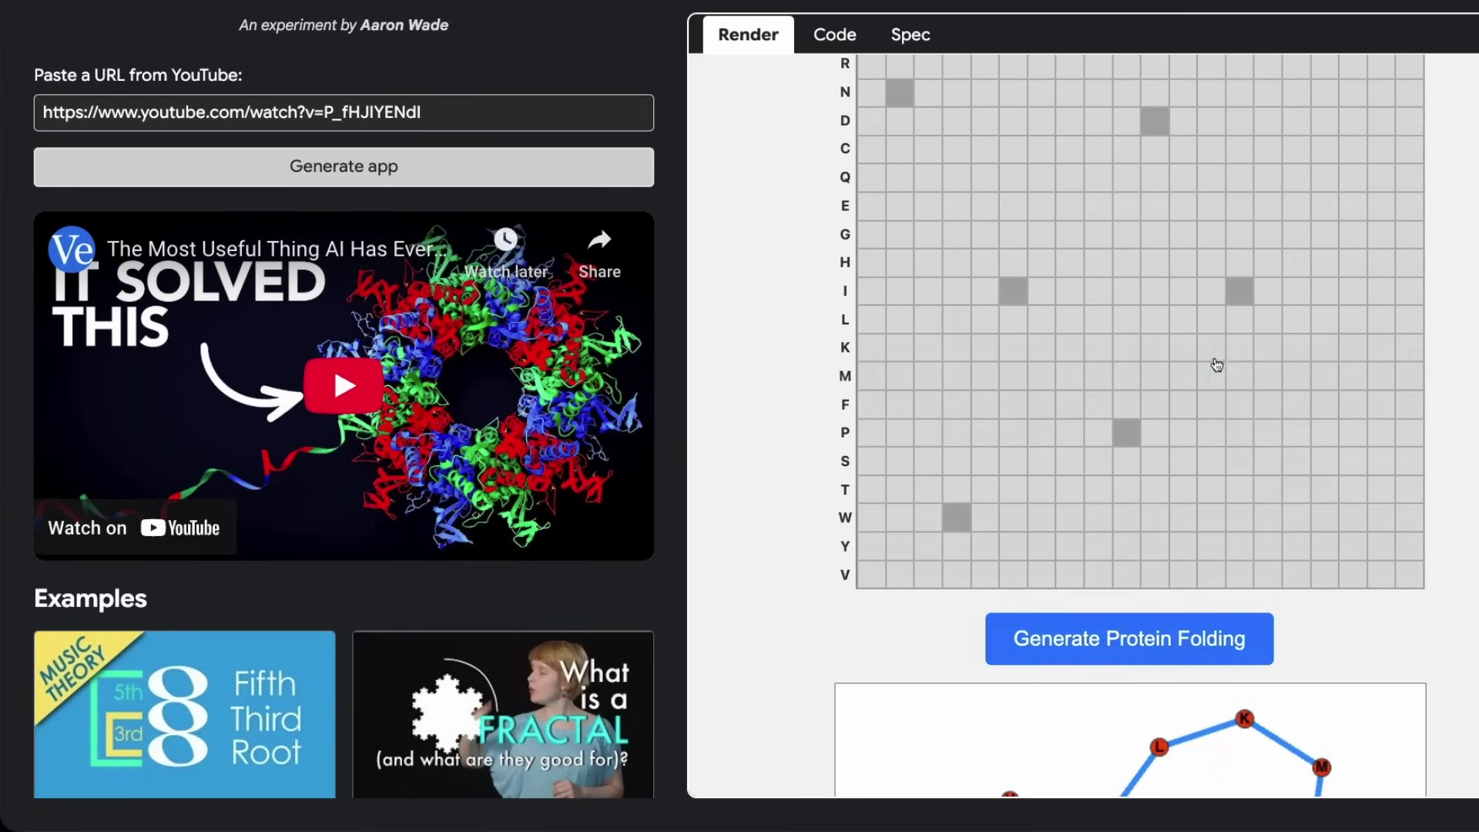
click(1297, 441)
scroll(1338, 476, down, 4)
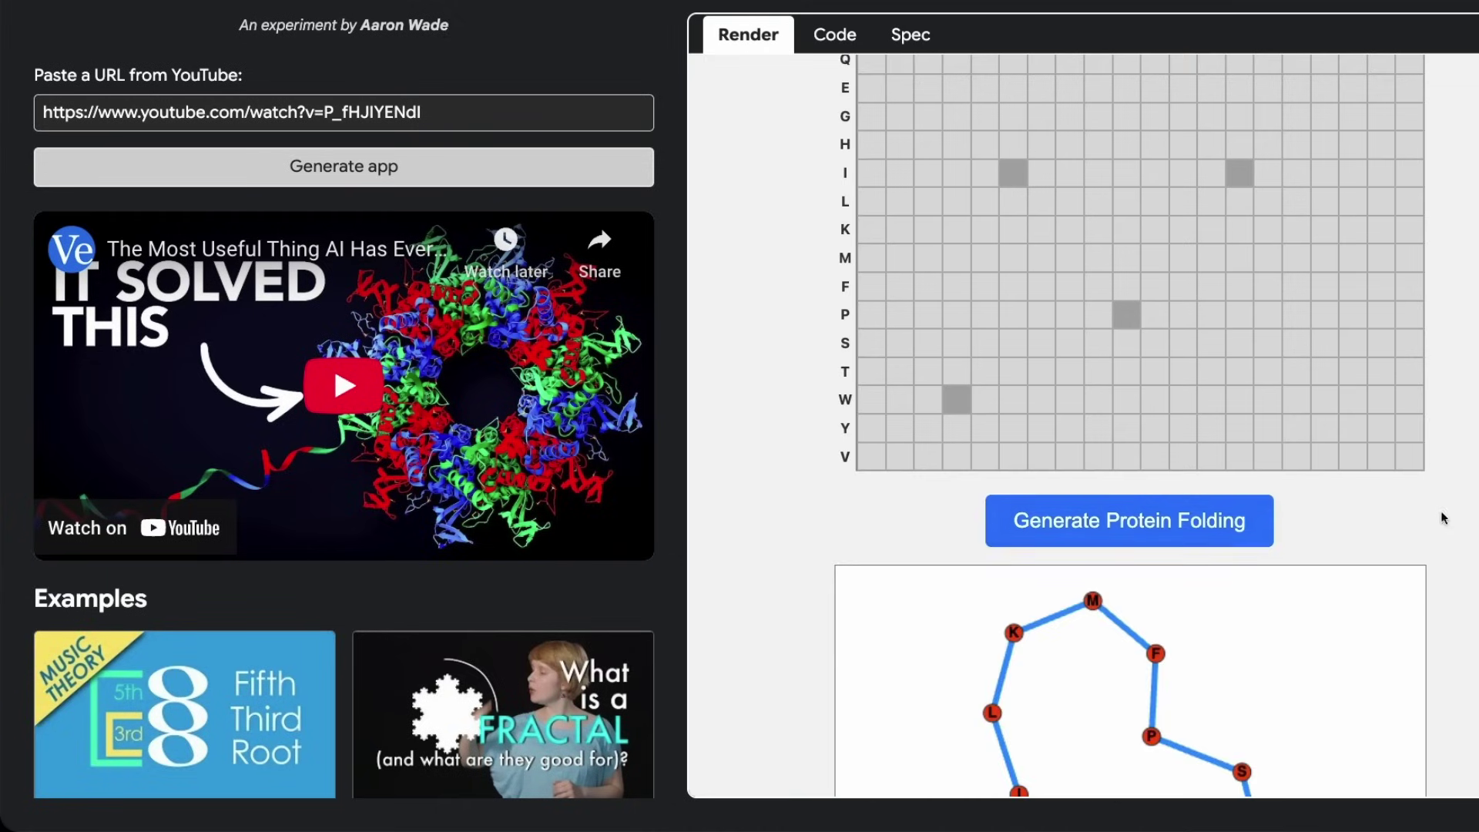
scroll(1436, 516, down, 5)
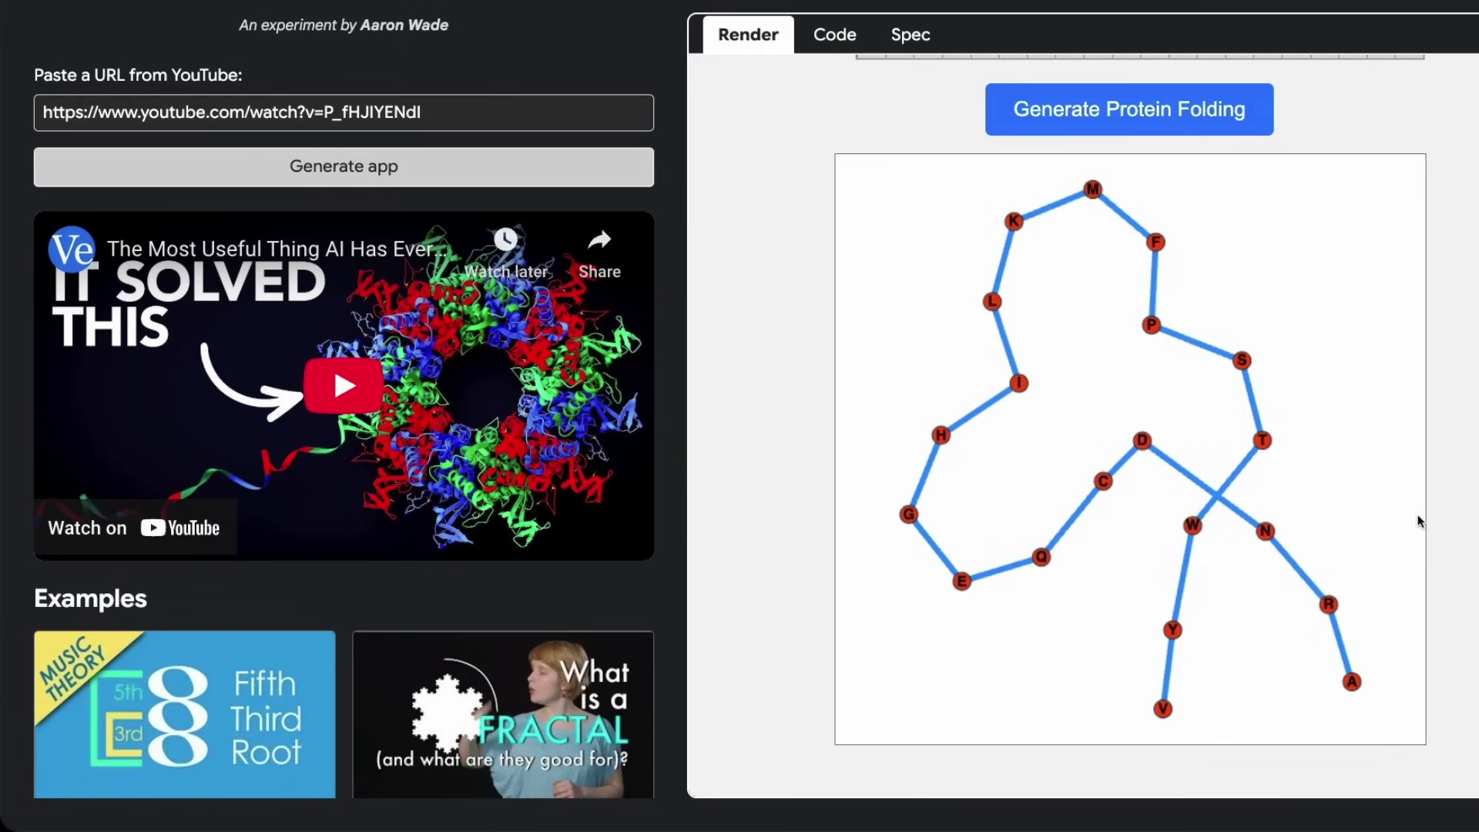
scroll(1271, 441, up, 10)
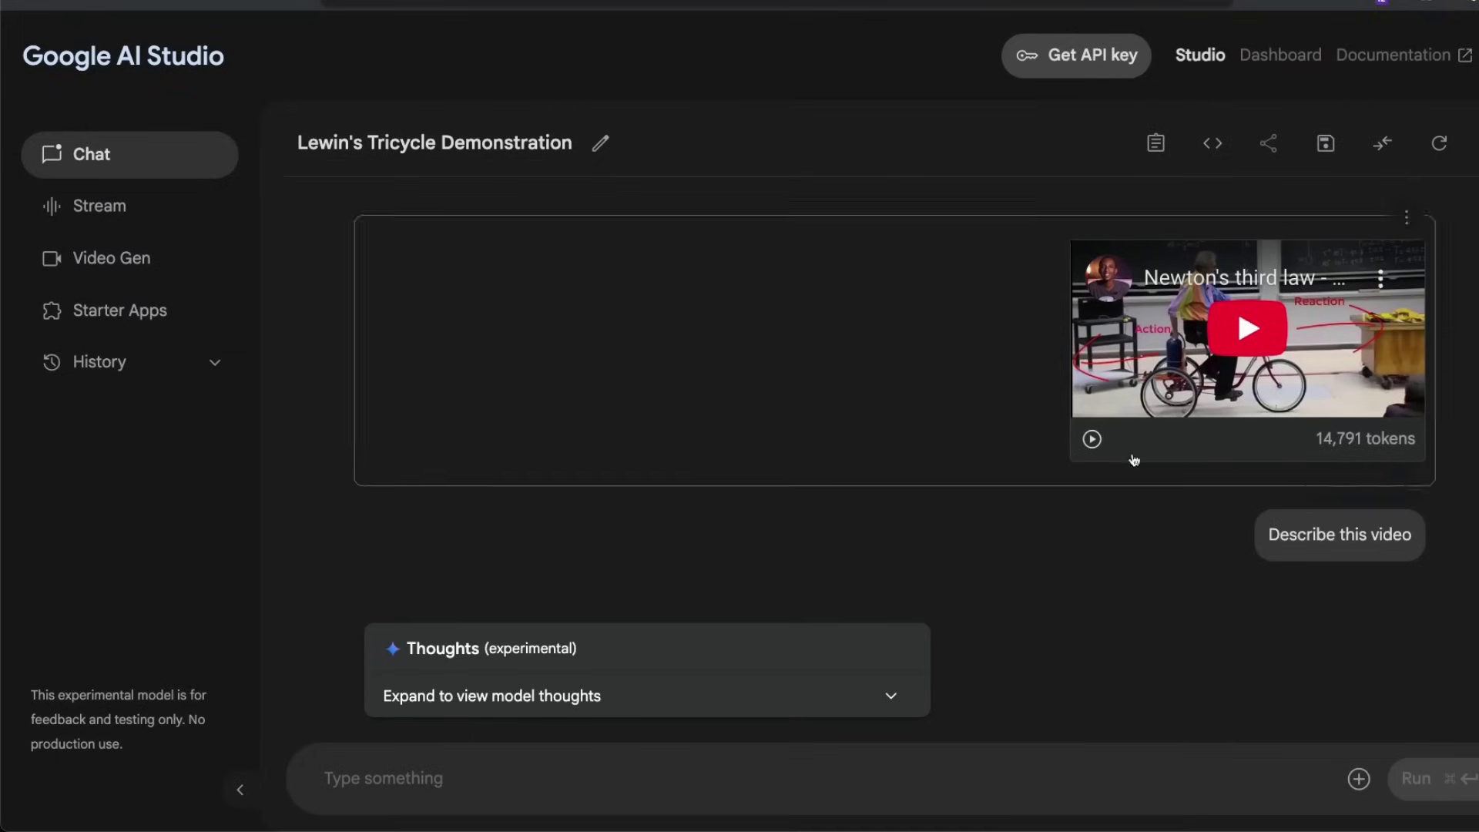
Step: Scroll through Gemini's description of the Newton's third law video in the Lewin's Tricycle chat
scroll(1070, 522, down, 4)
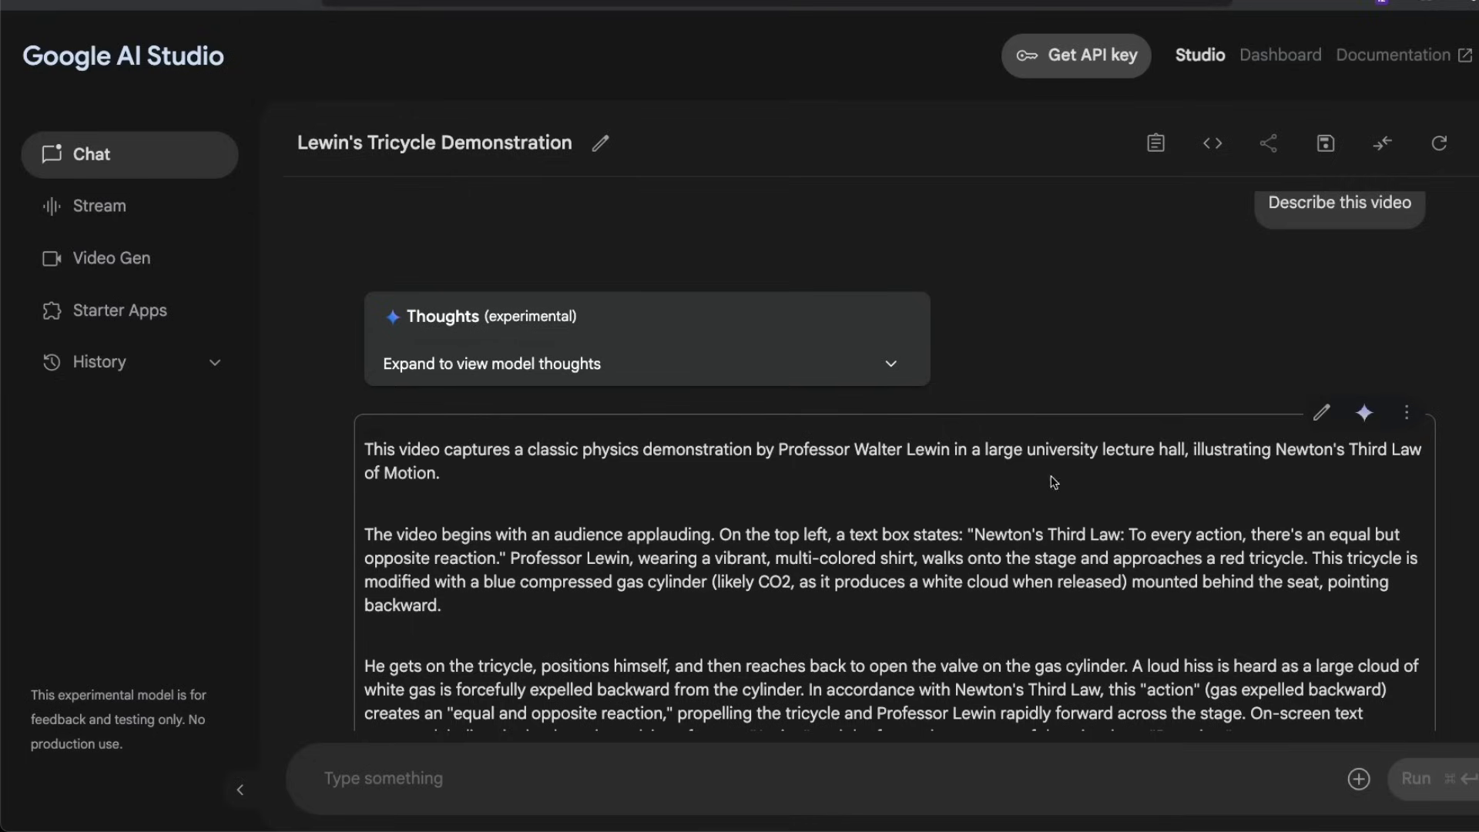
scroll(1054, 482, down, 1)
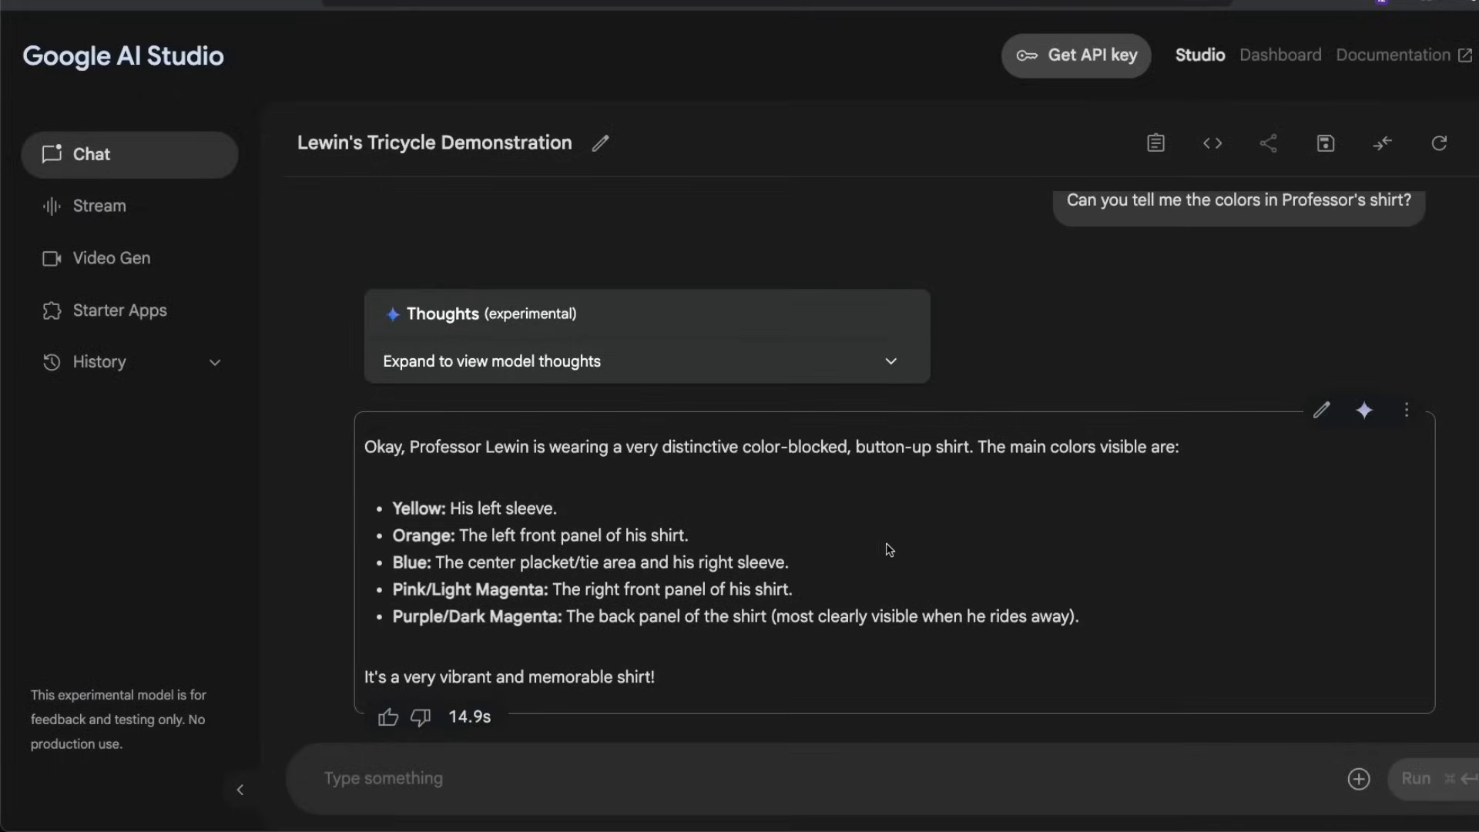
Step: Scroll the AI Studio chat to Gemini's answer listing the professor's shirt colors
scroll(1270, 253, up, 1)
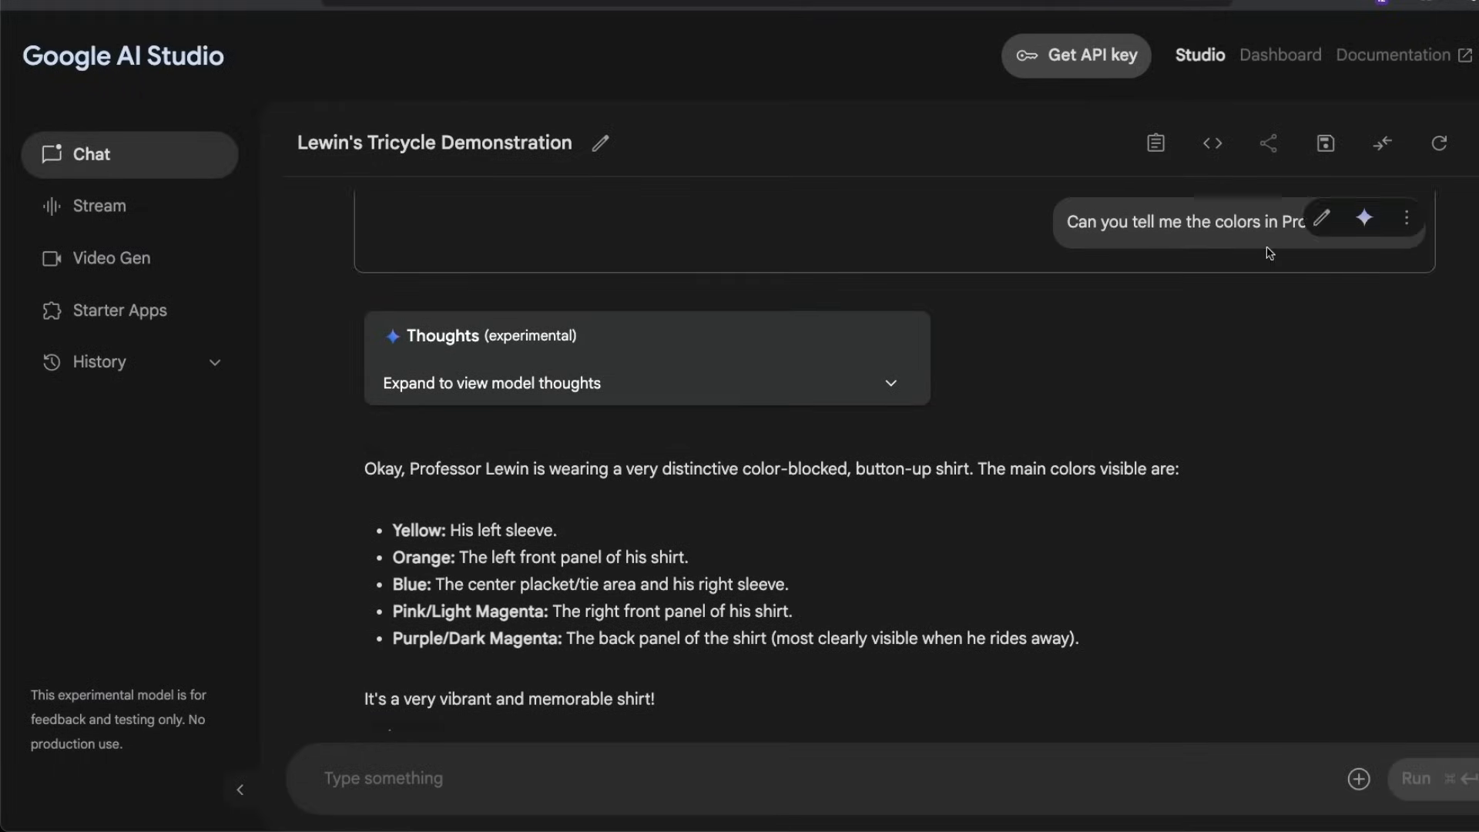
scroll(1339, 519, up, 1)
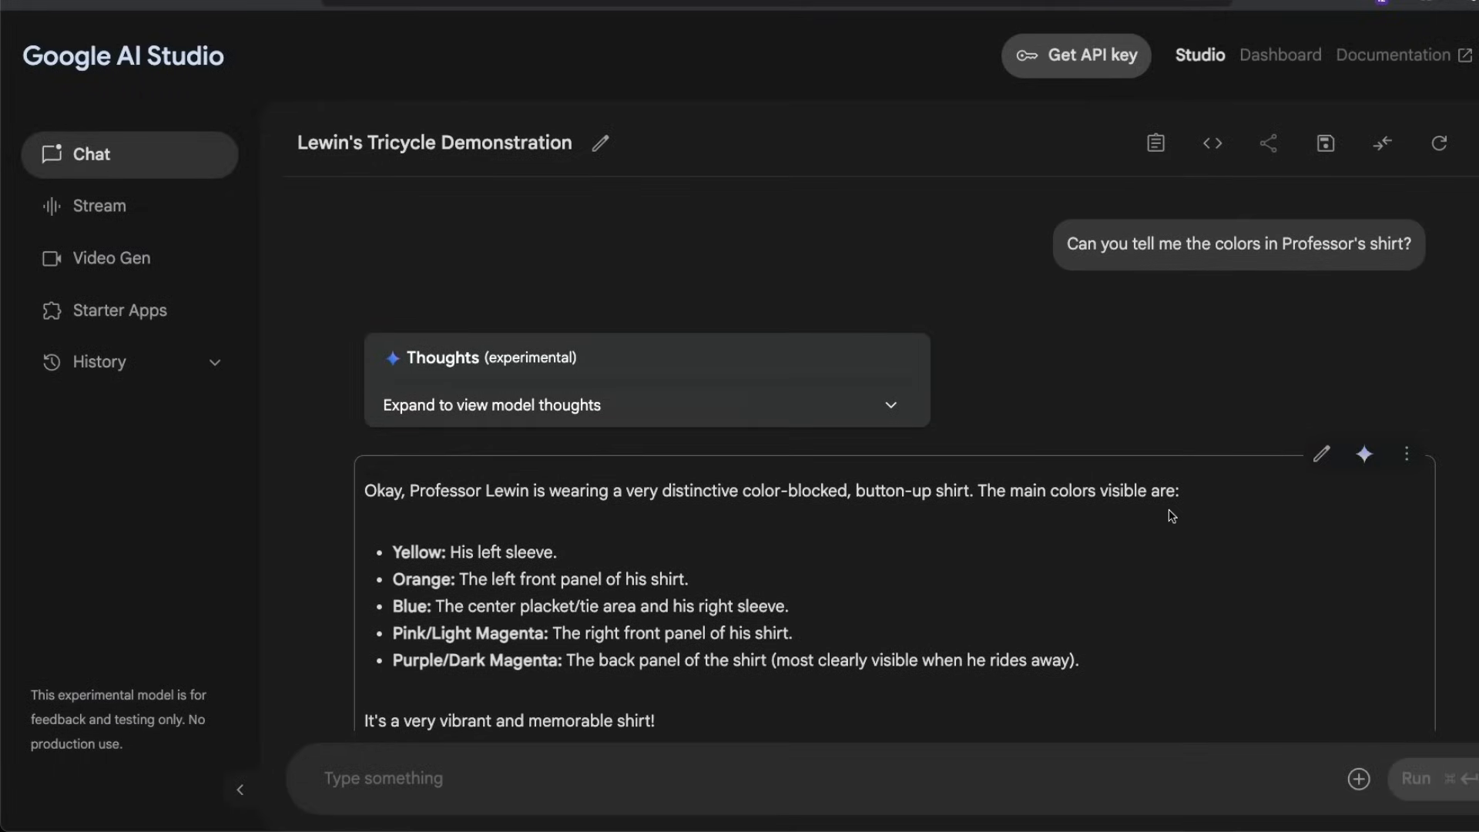
scroll(1171, 516, down, 2)
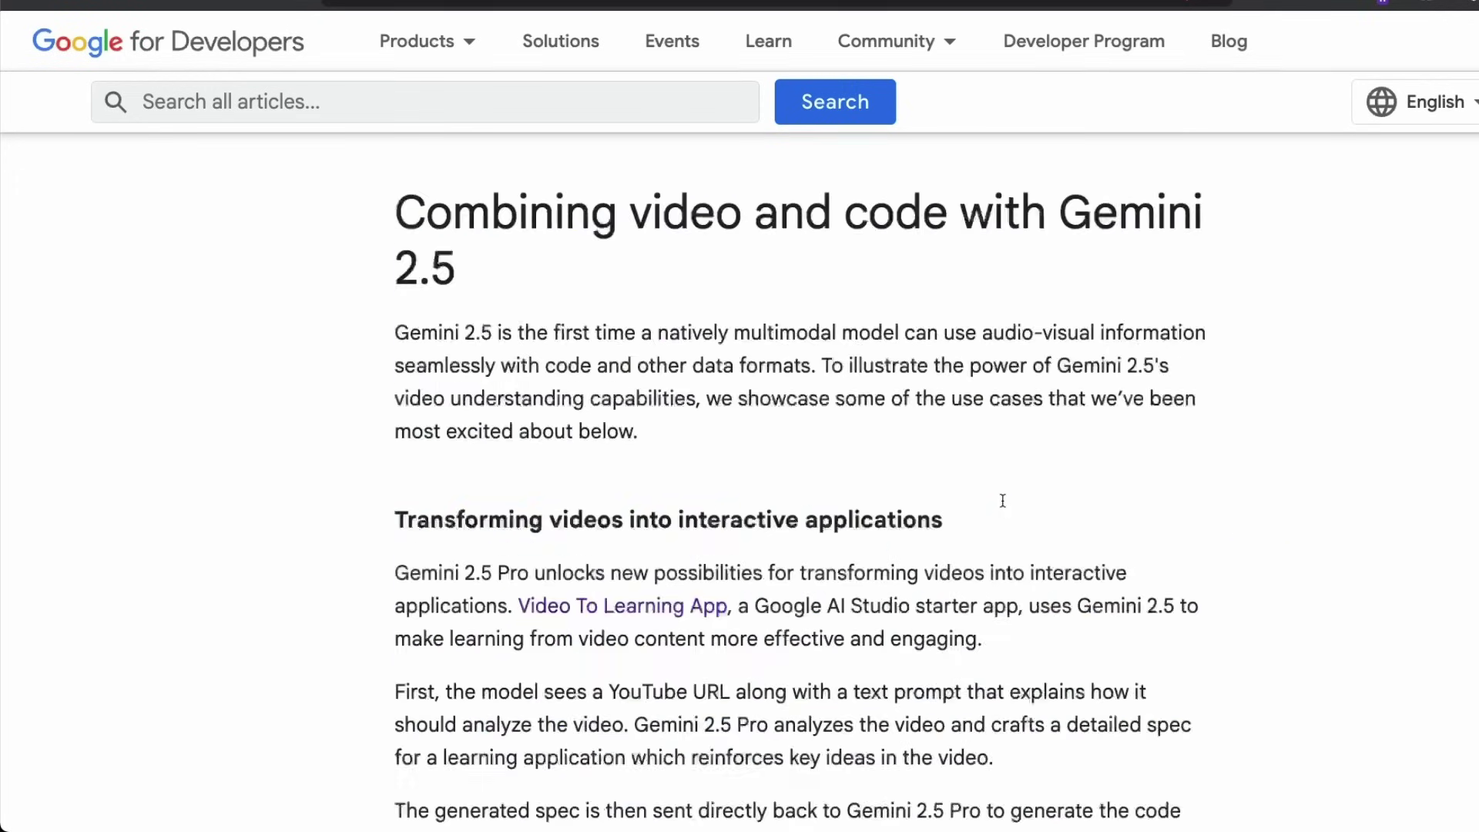
scroll(1002, 501, up, 10)
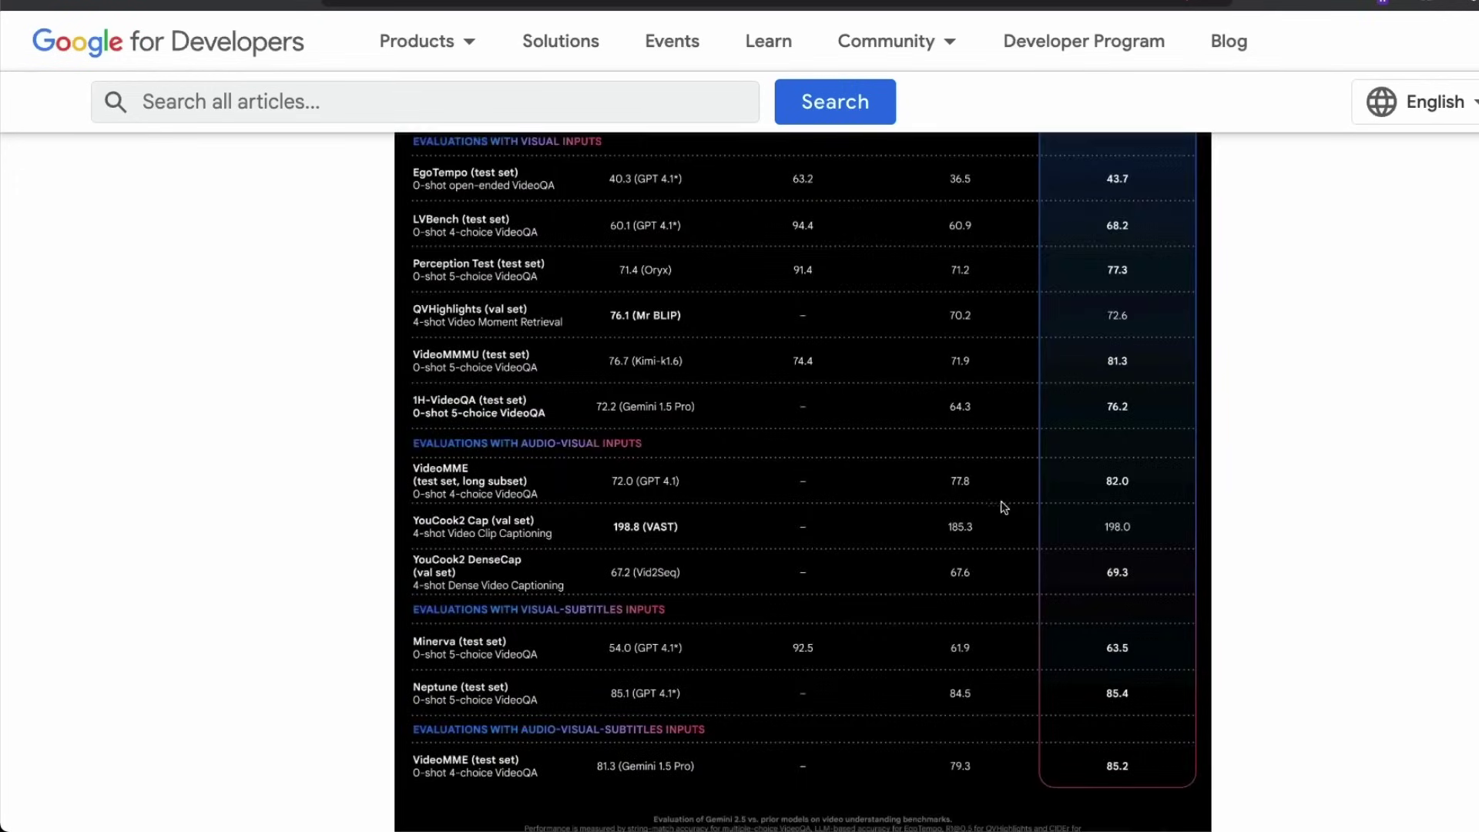
scroll(919, 504, up, 3)
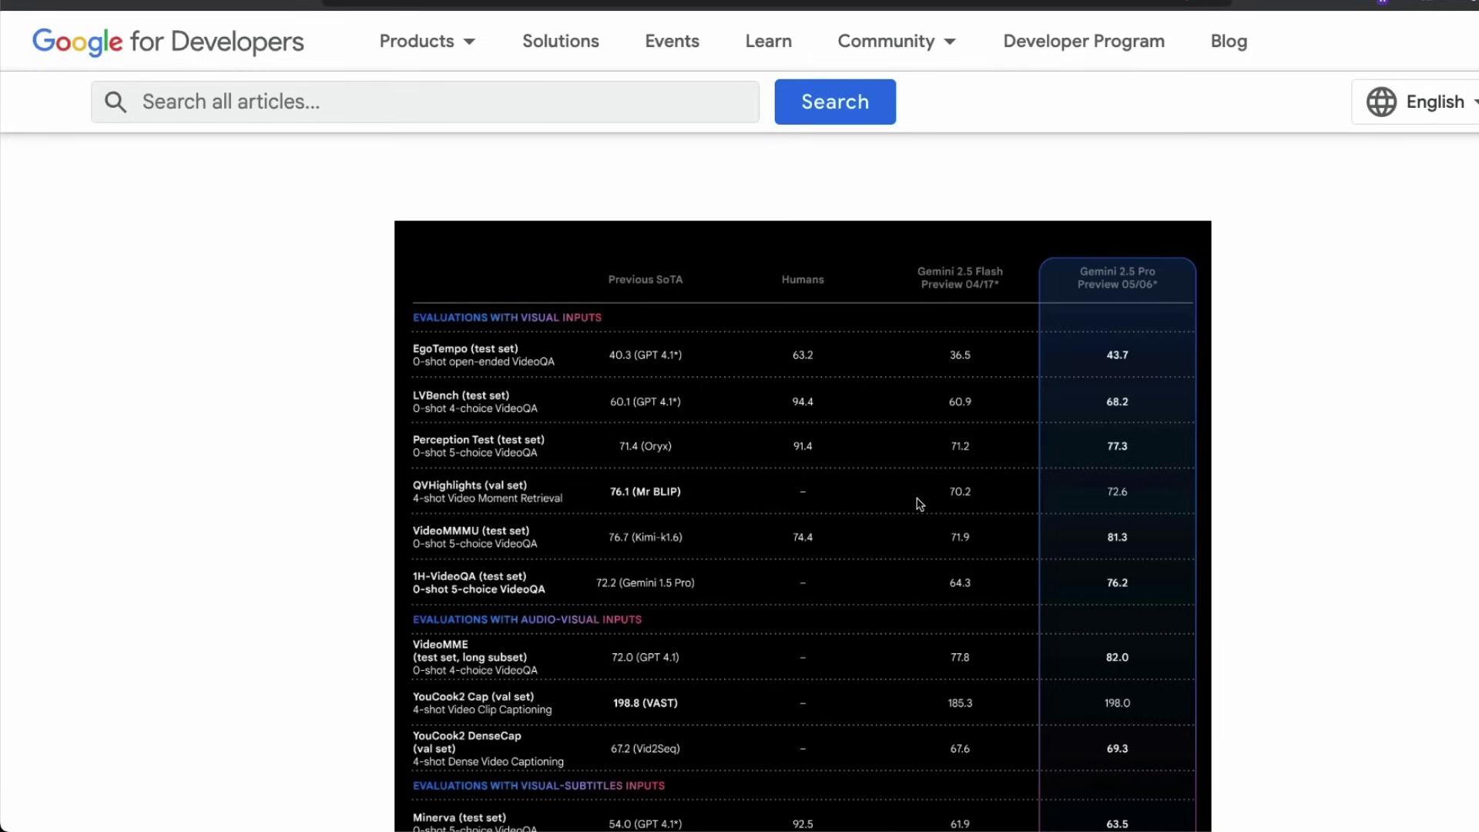
scroll(920, 504, down, 5)
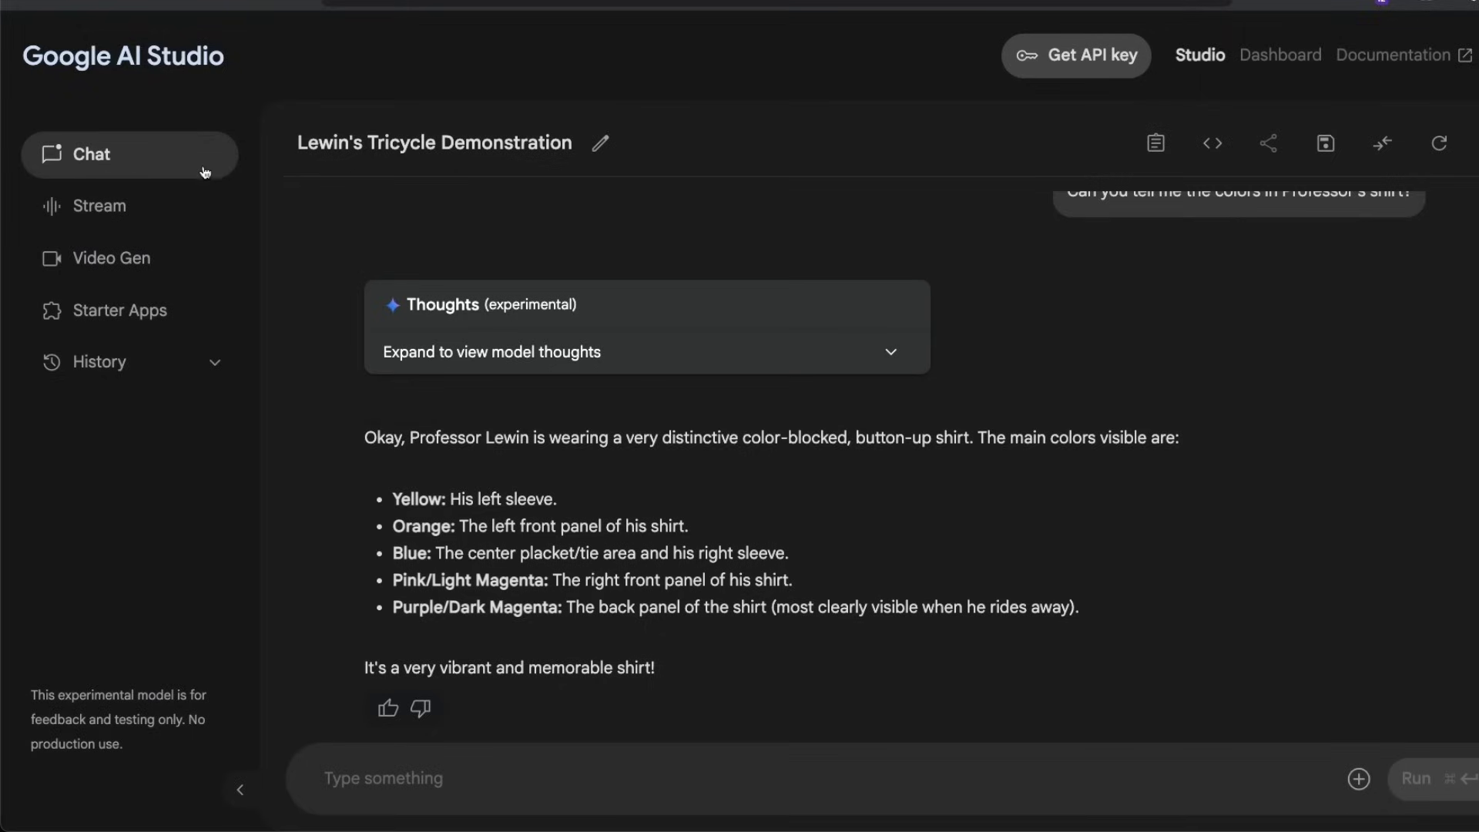
Step: Start a new AI Studio chat, then skim TED-Ed's bicycle video at 1:27, 2:26 and 1:29
click(123, 162)
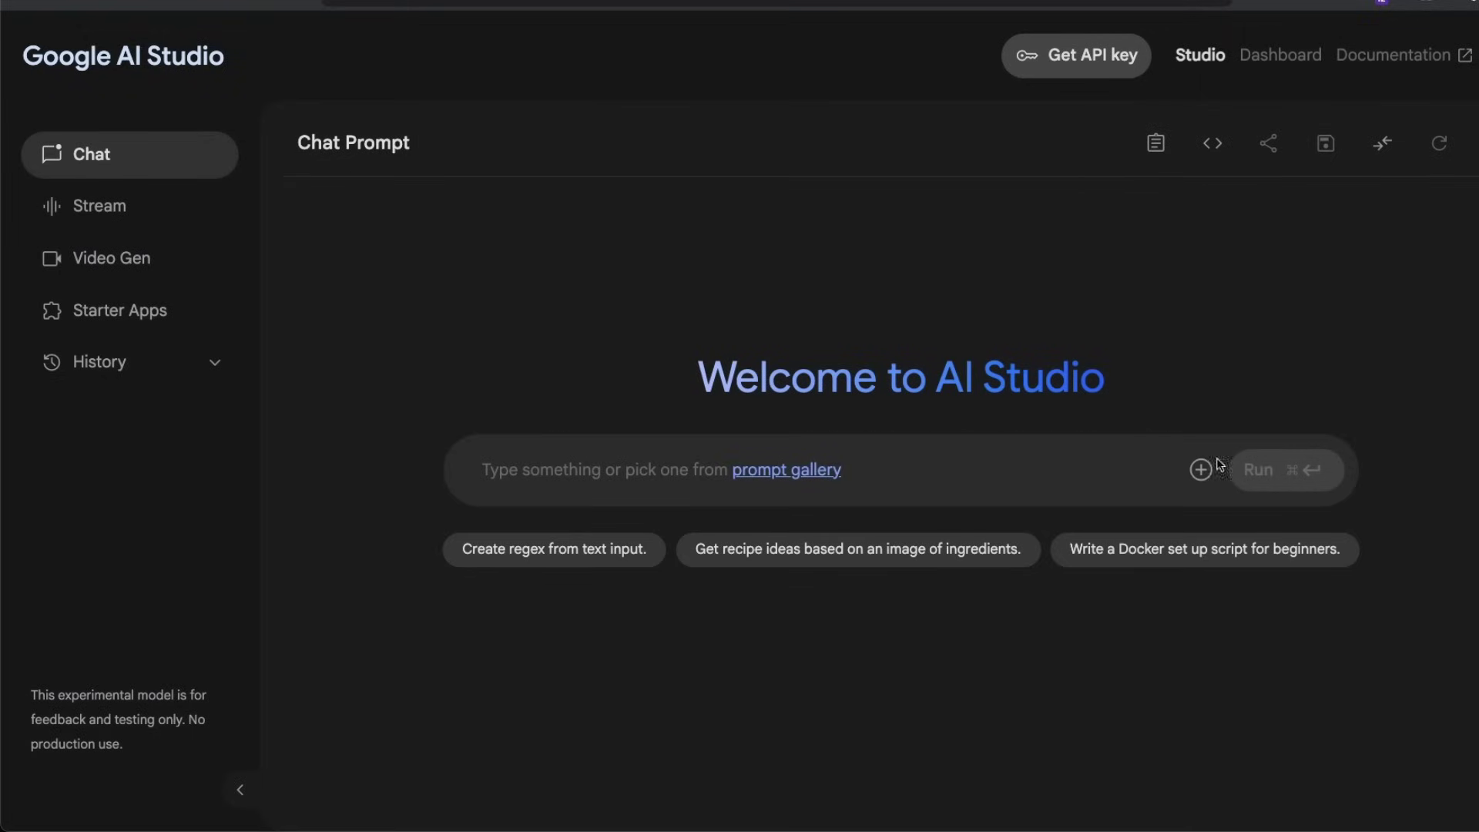
click(1197, 471)
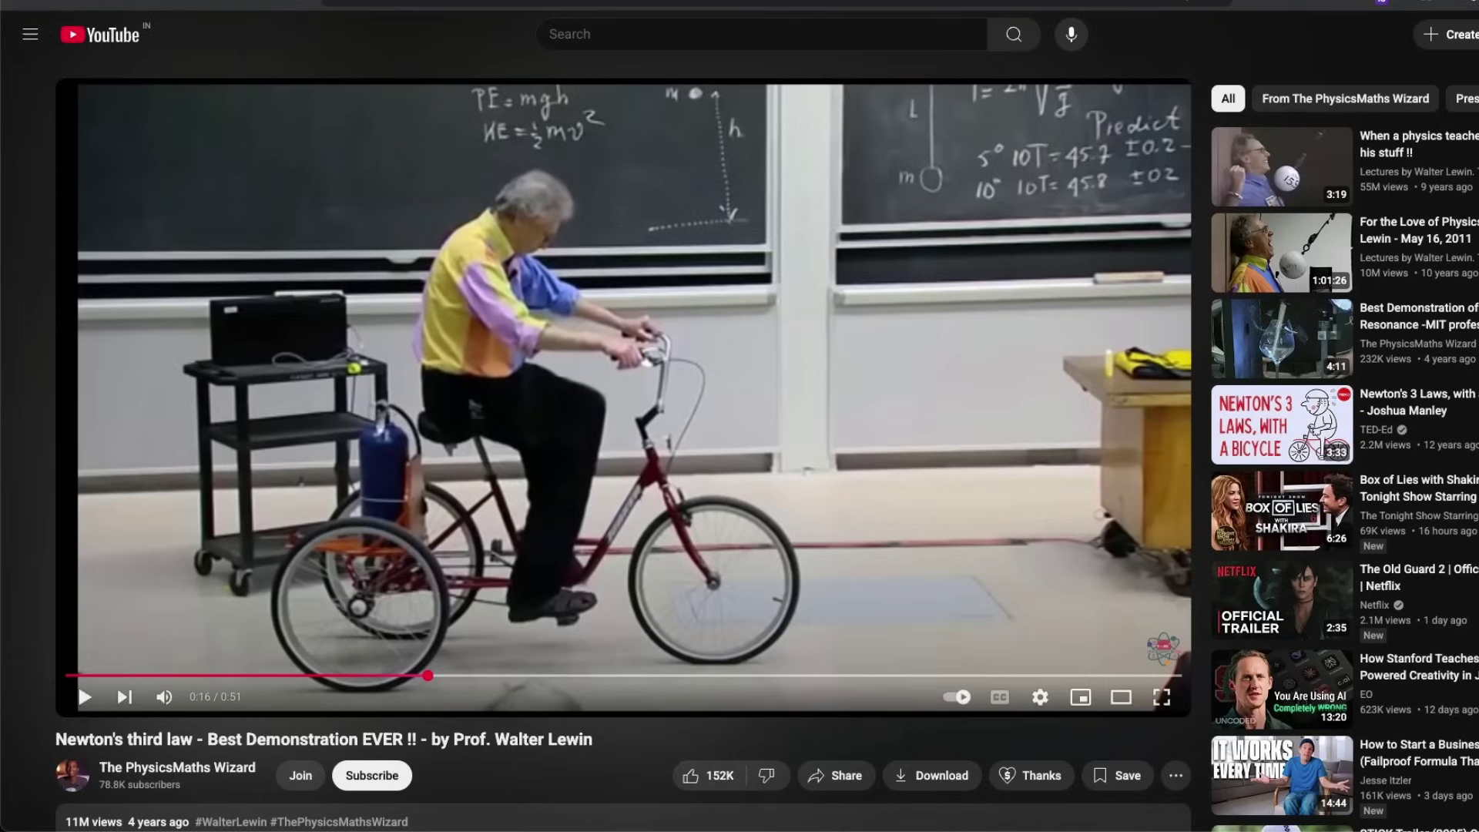
click(1294, 424)
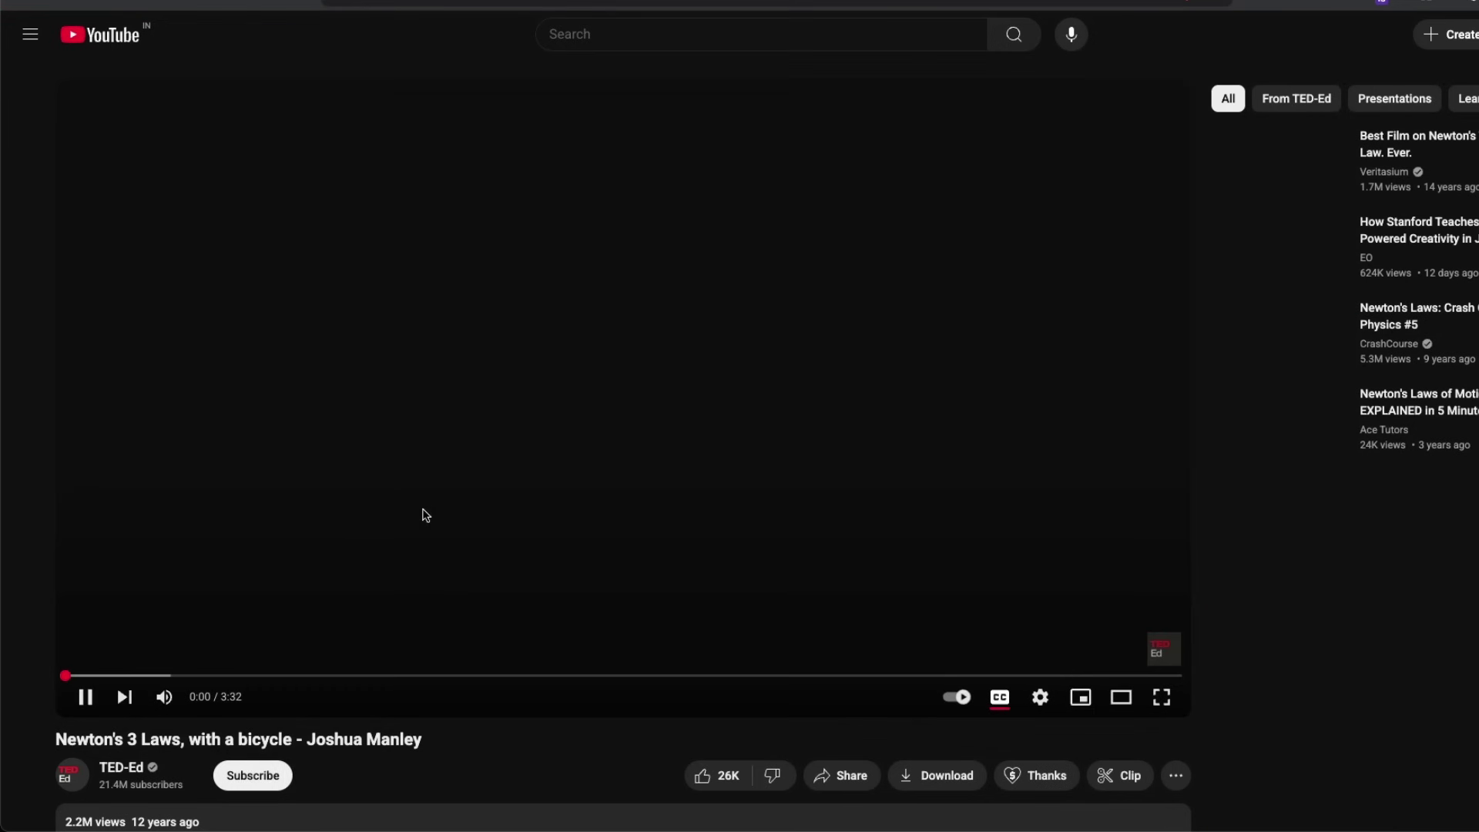
click(509, 617)
drag(521, 678, 525, 677)
drag(683, 677, 836, 678)
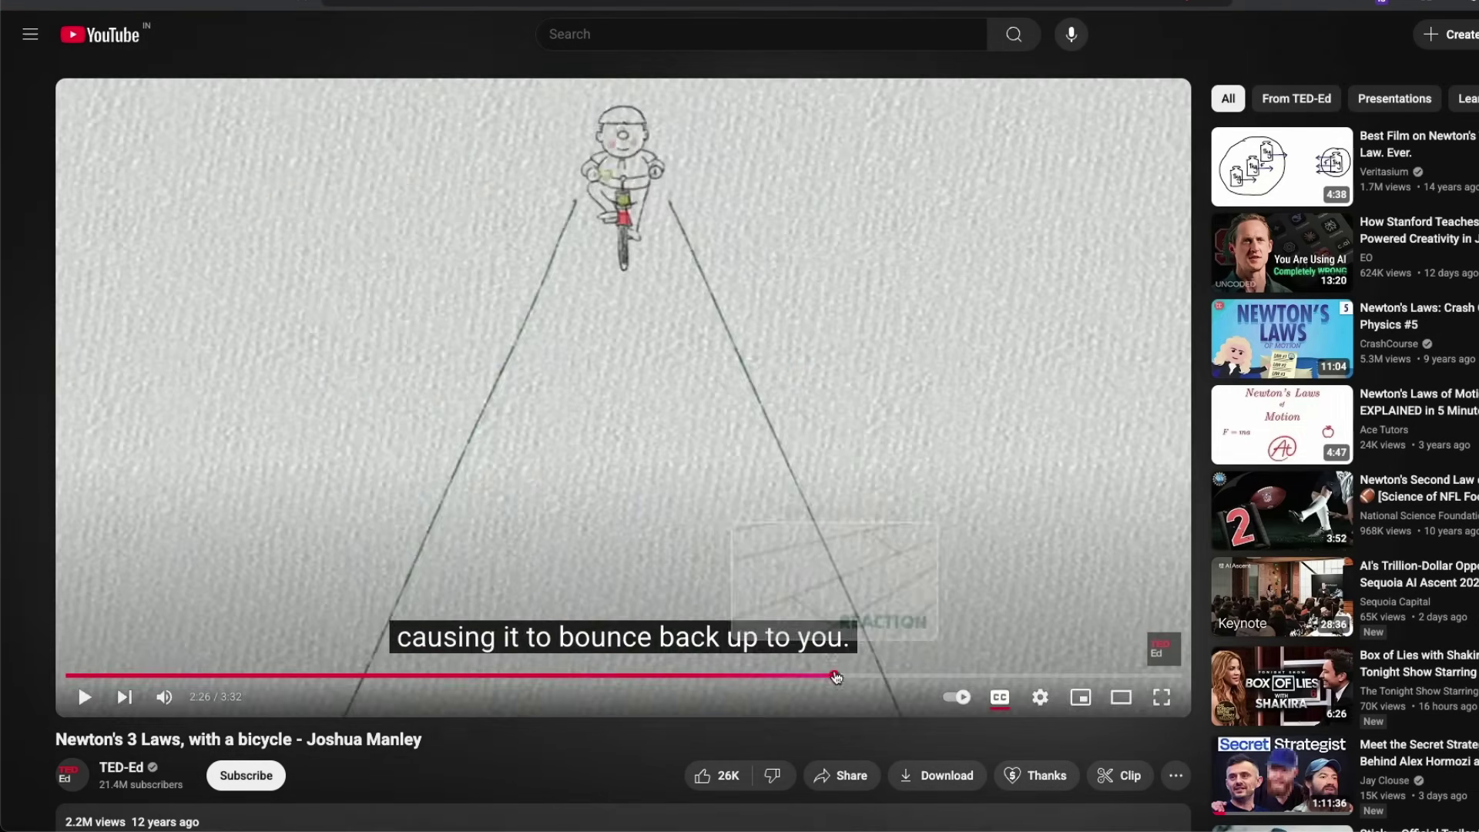
click(534, 677)
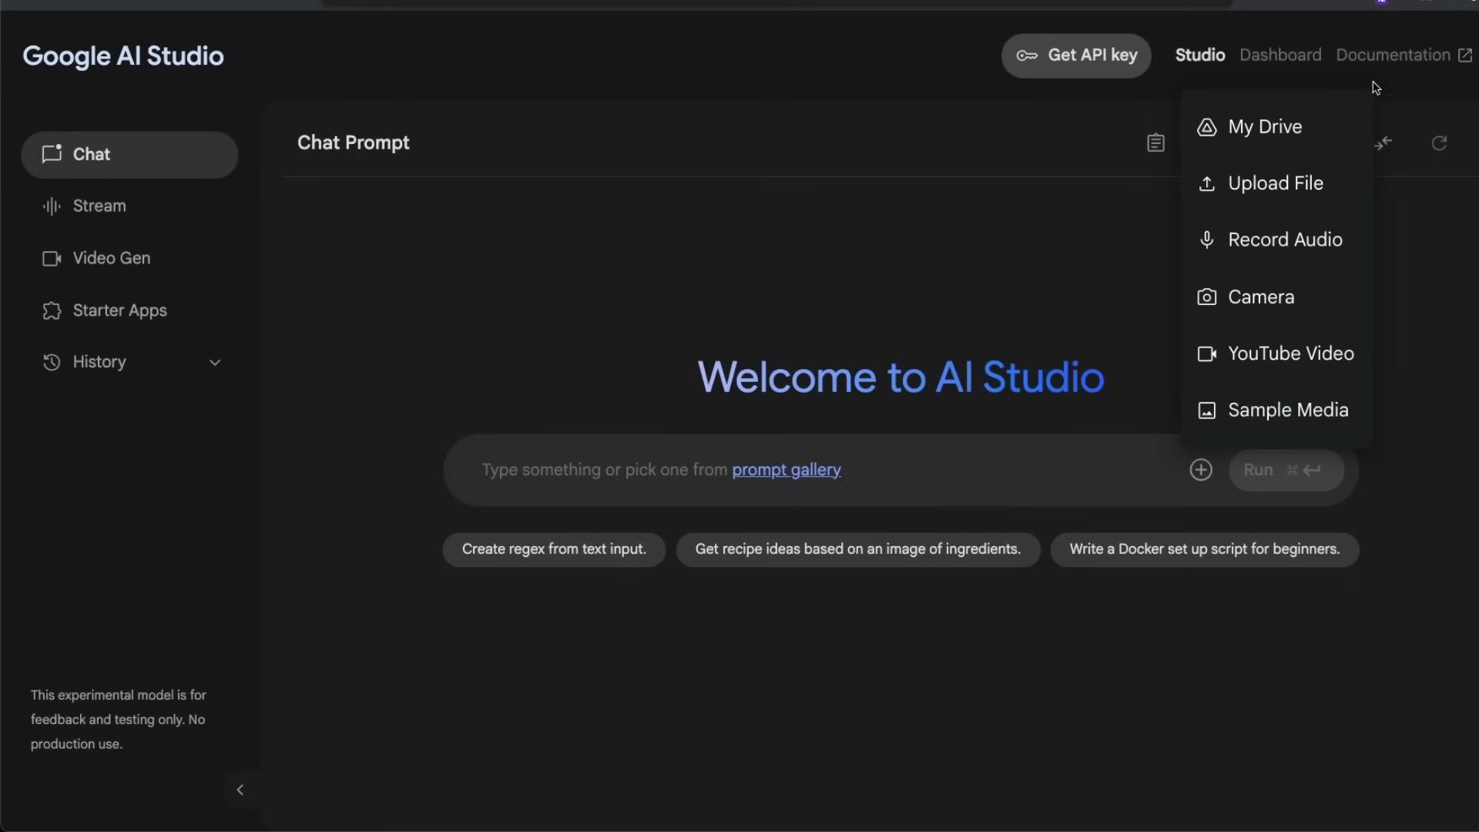
Step: Attach the copied TED-Ed YouTube video link to the prompt
click(1301, 360)
click(715, 416)
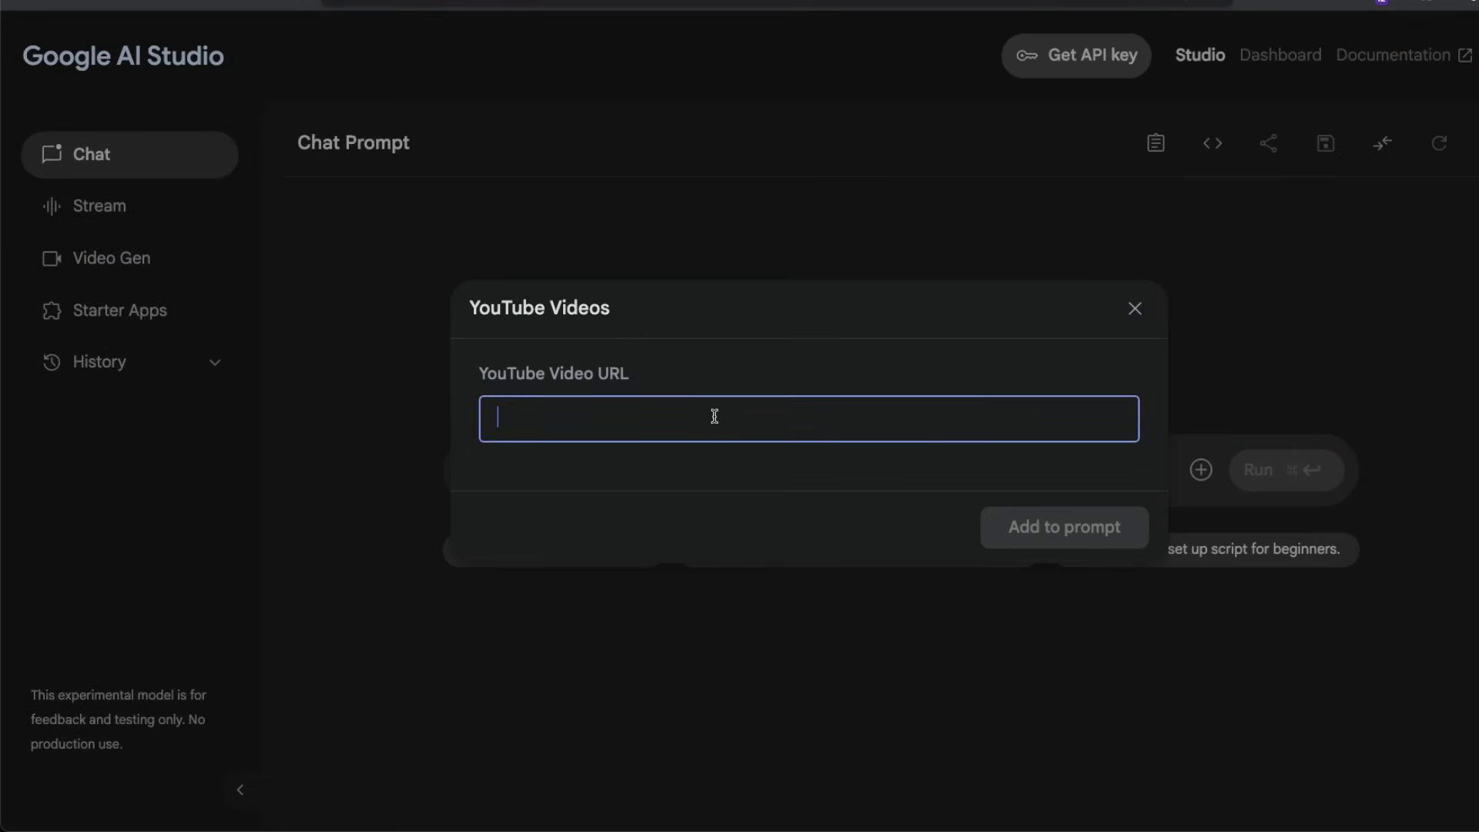
text(https://www.youtube.com/watch?v=JGO_zDWmkvk)
click(1099, 663)
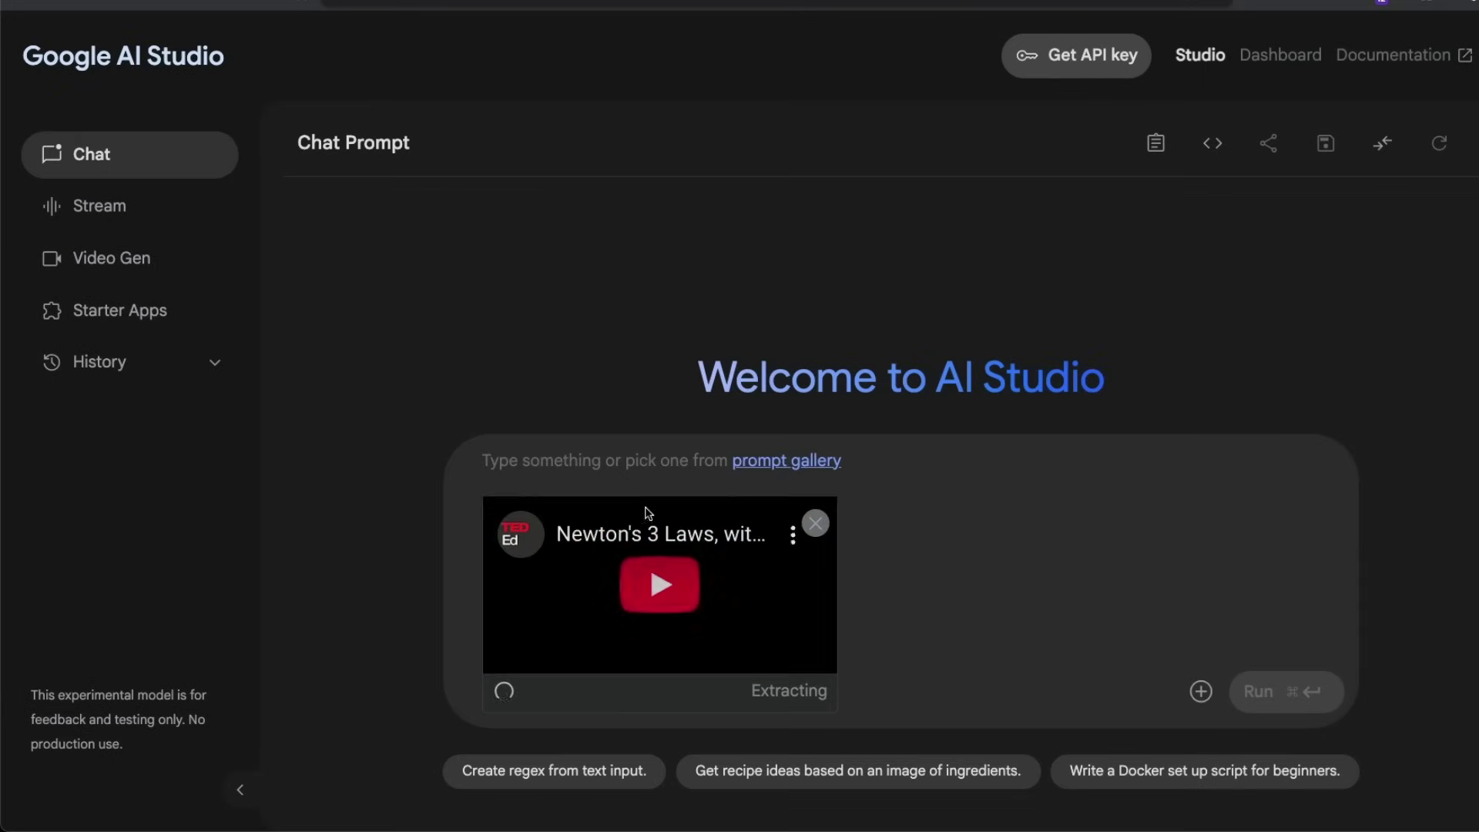
Step: Begin the prompt with 'Describe' and switch the model to Gemini 2.5 Flash Preview 04-17
click(598, 465)
text(Desc)
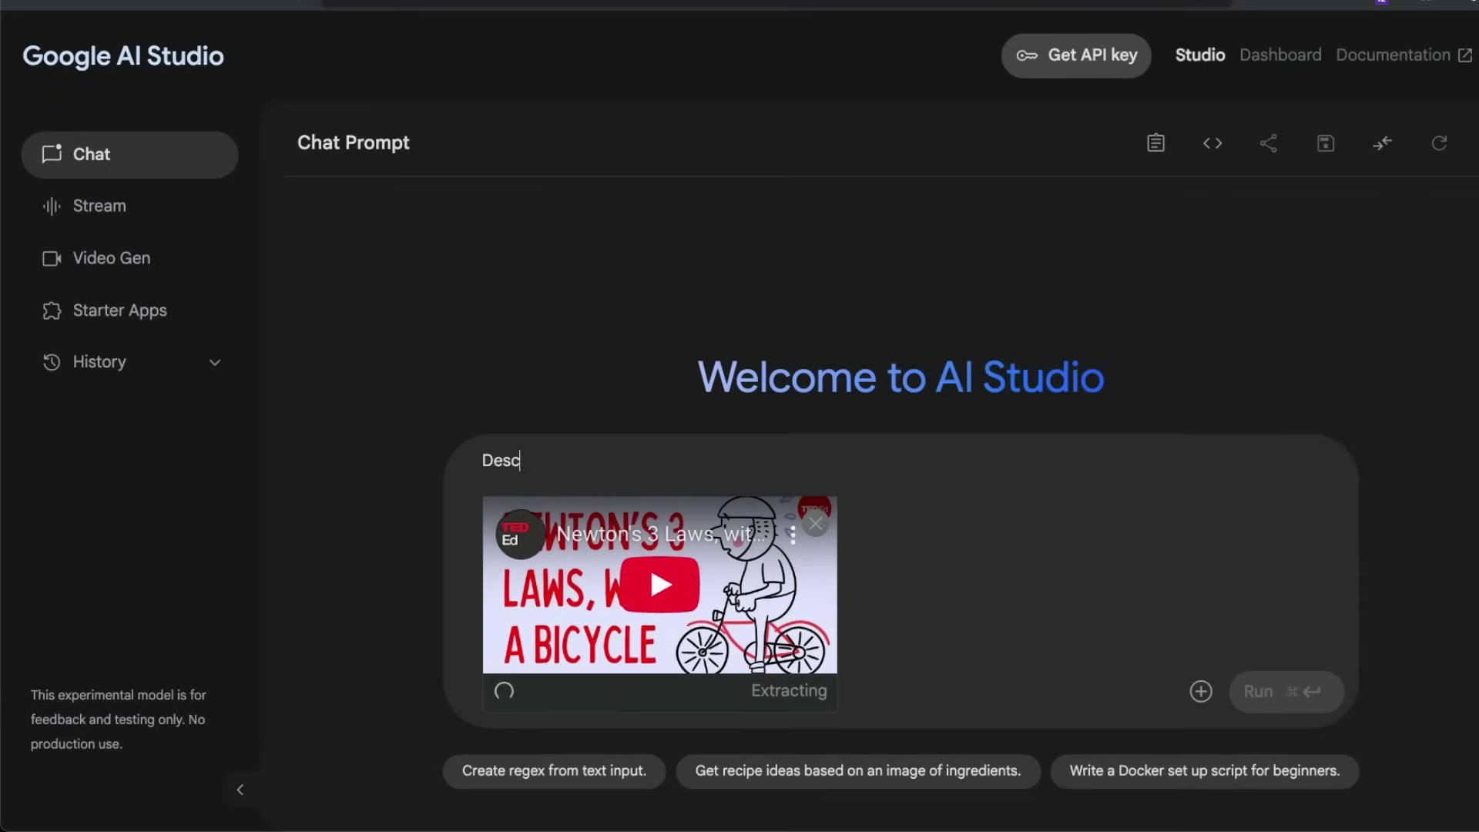
text(ribe)
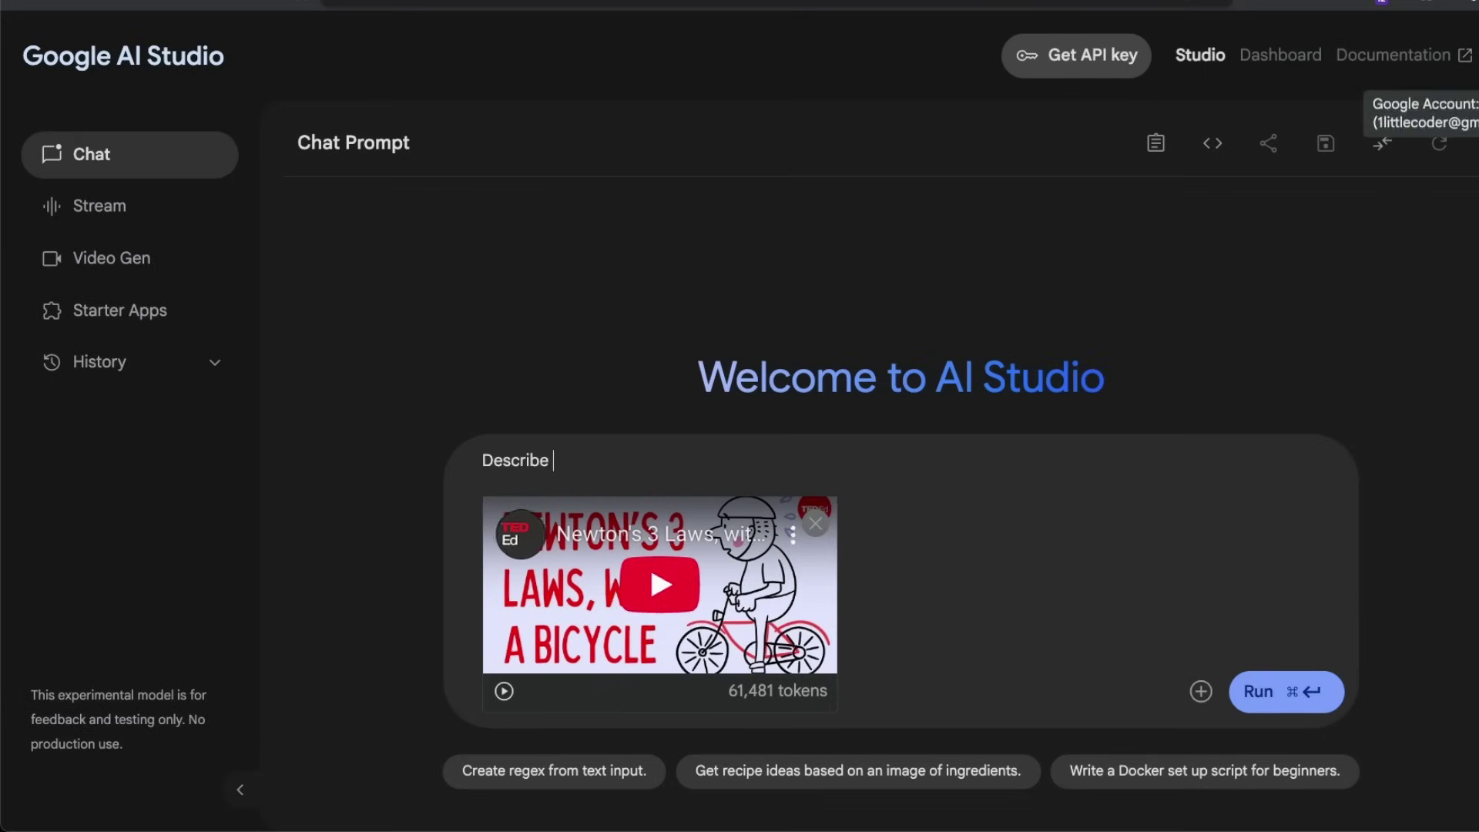
click(1462, 143)
click(1344, 200)
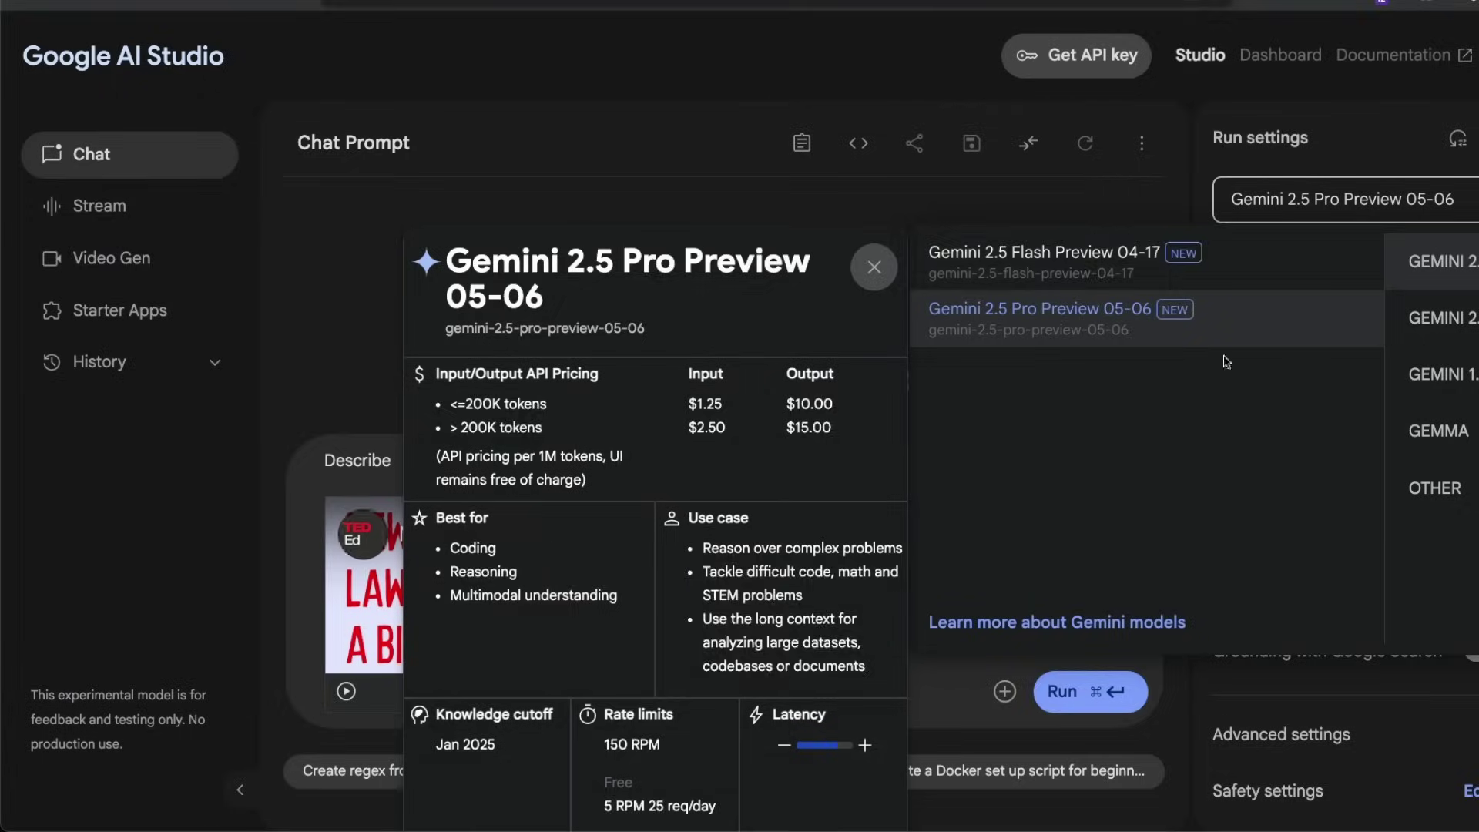
click(1061, 265)
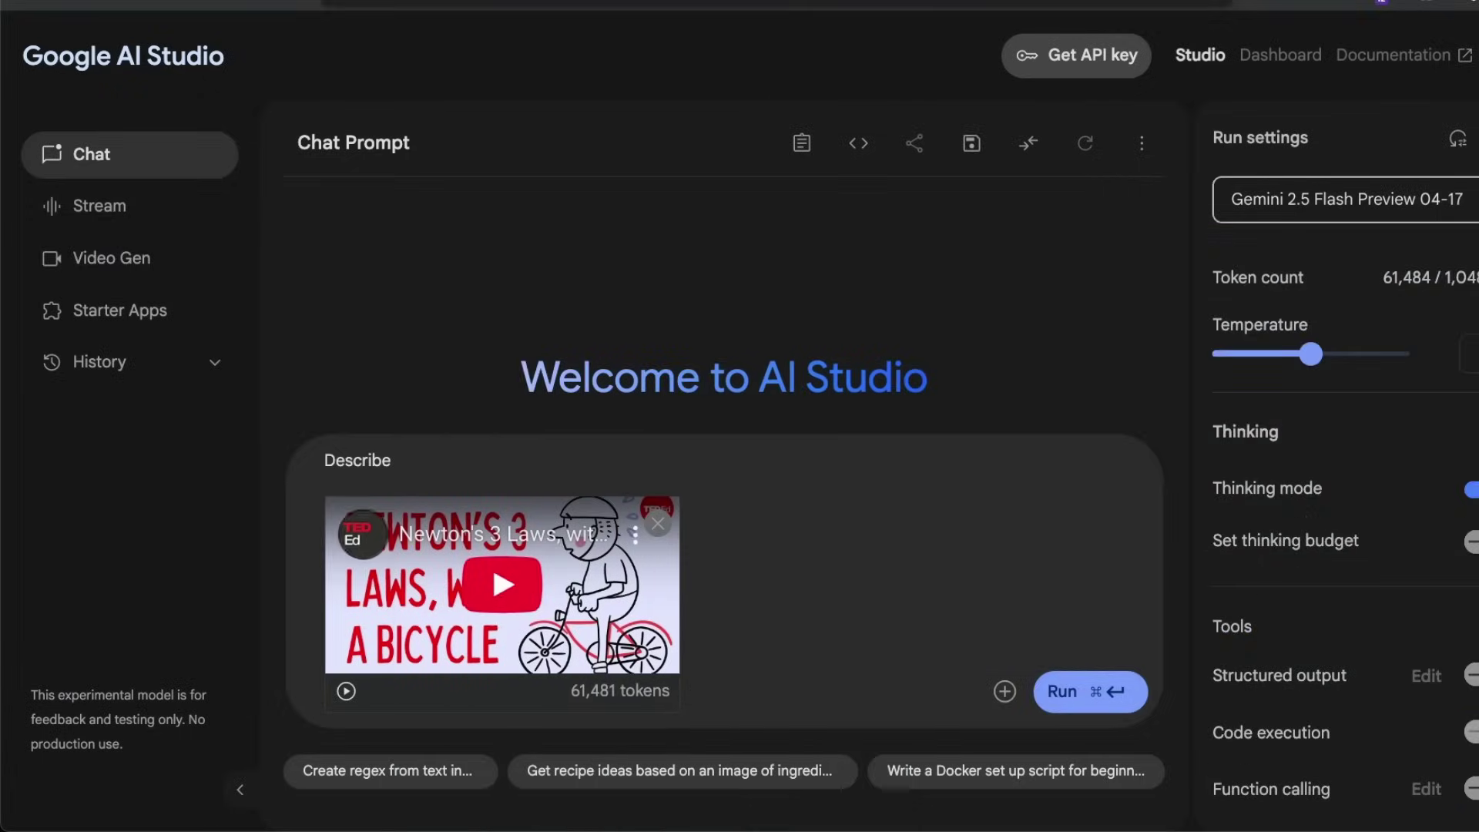
click(743, 420)
Step: Complete the prompt as 'Describe this video' and run it
click(628, 457)
text(this )
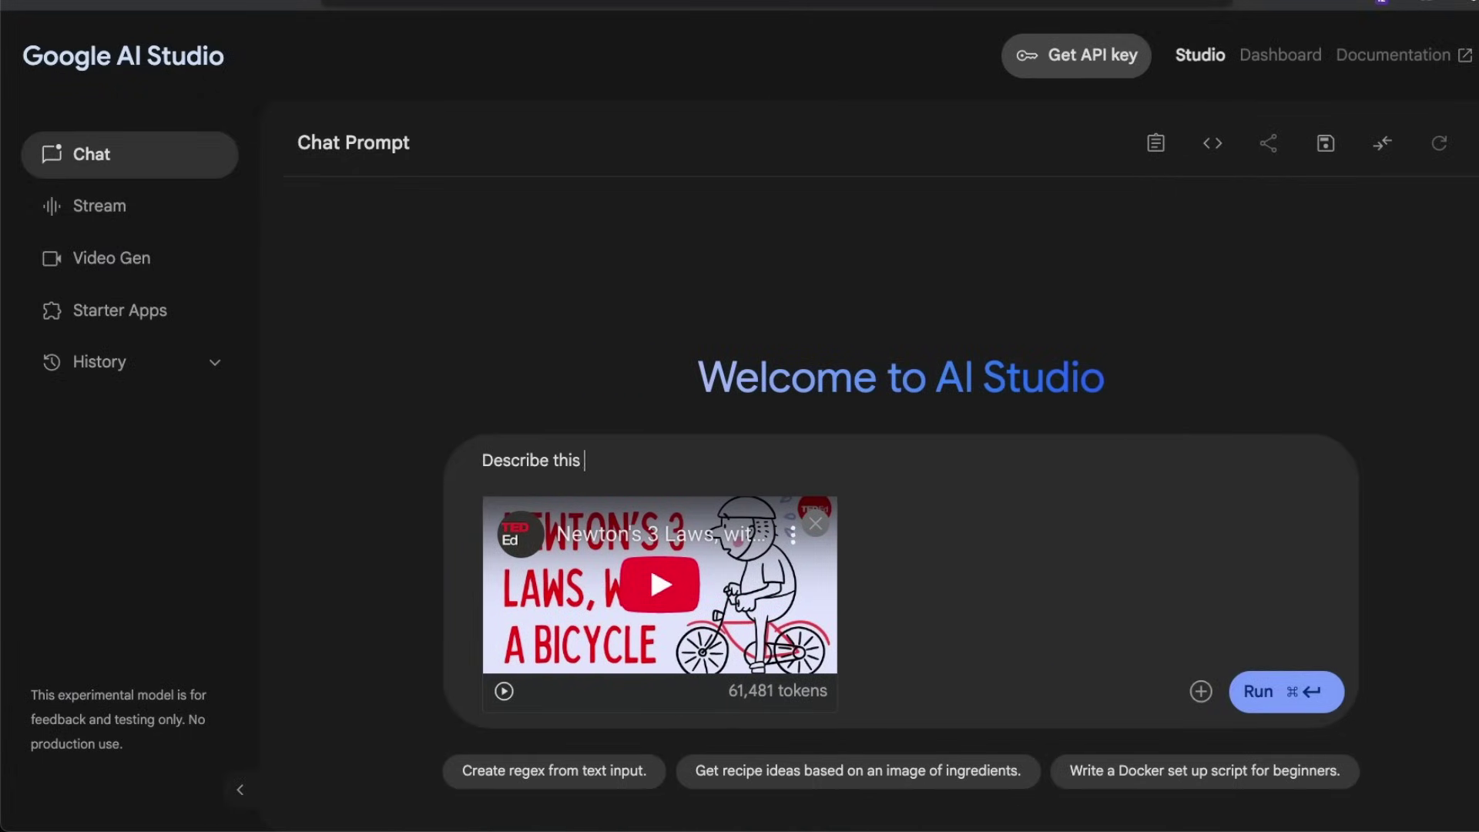
text(video)
click(1302, 692)
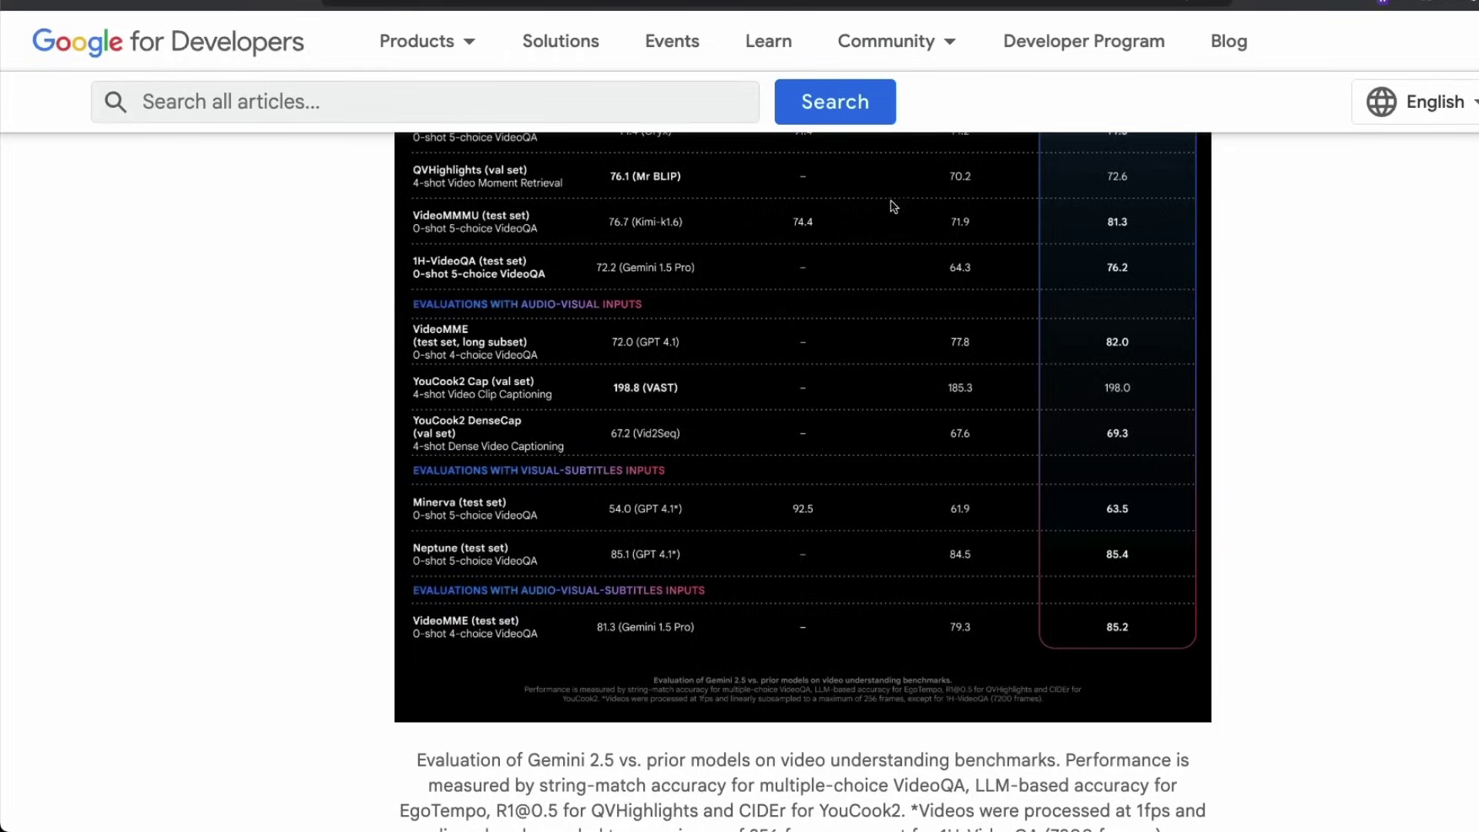
scroll(1045, 498, down, 20)
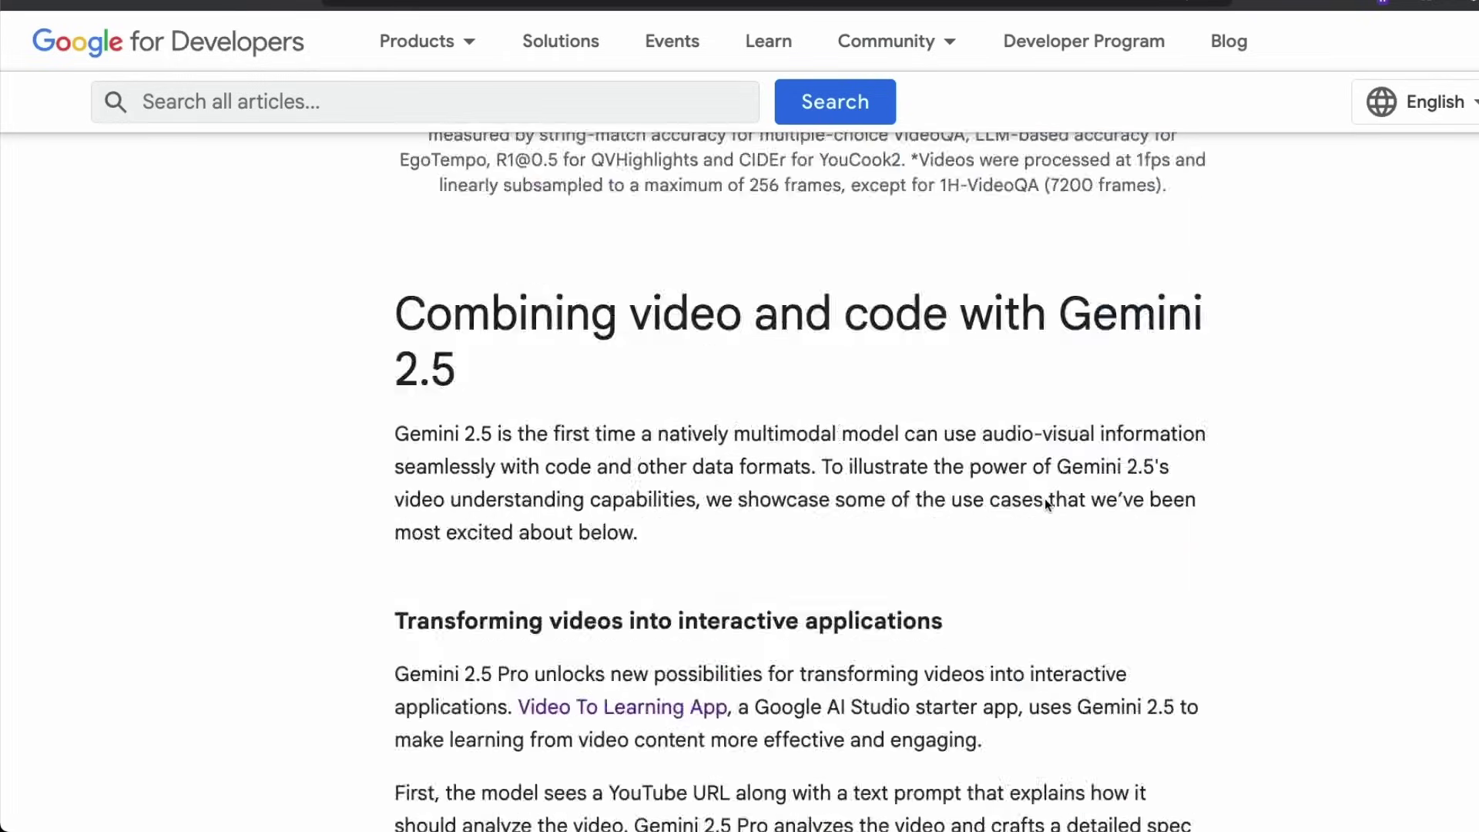
scroll(1045, 501, down, 15)
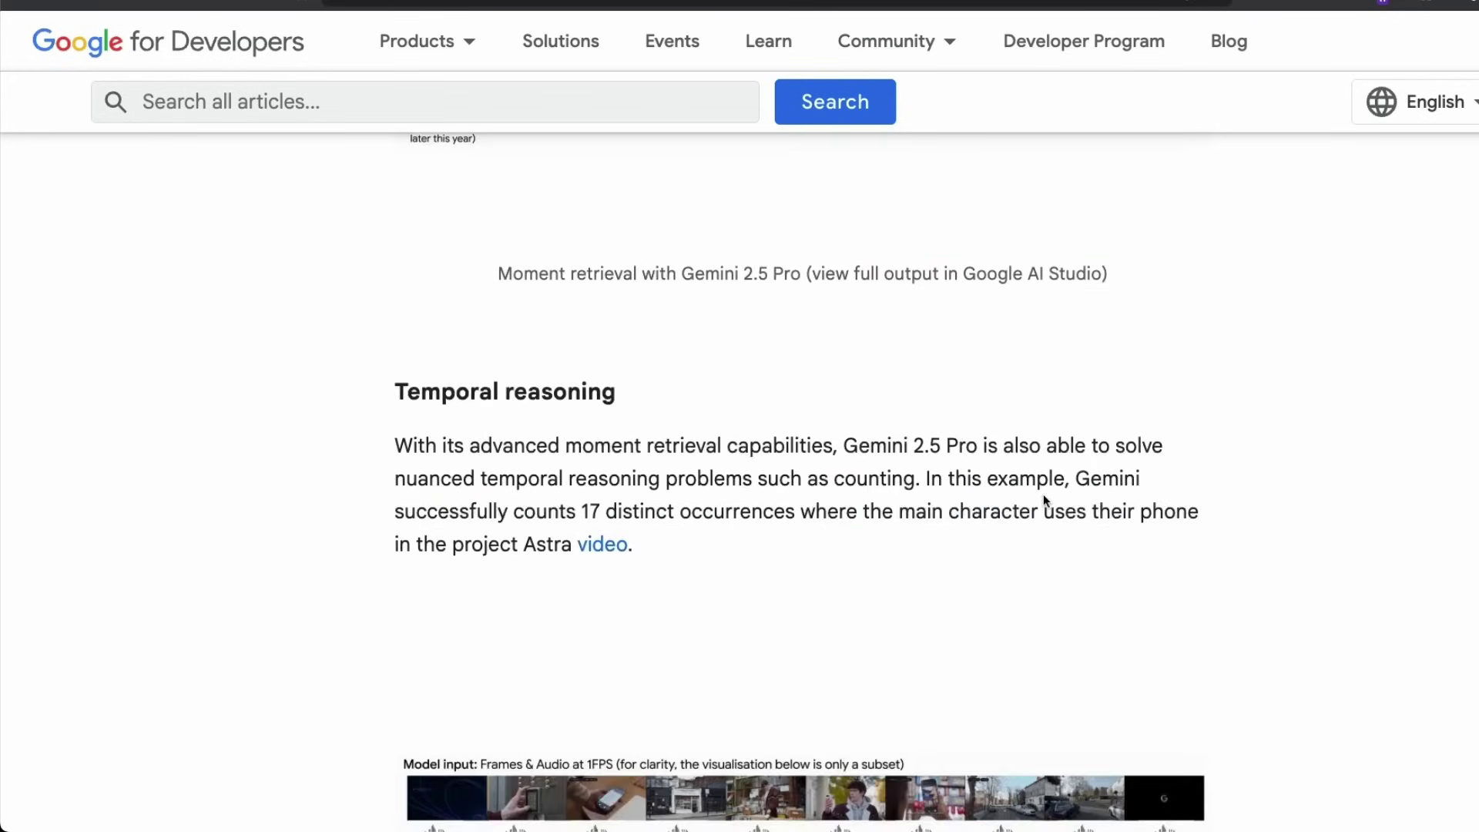
scroll(1044, 501, up, 8)
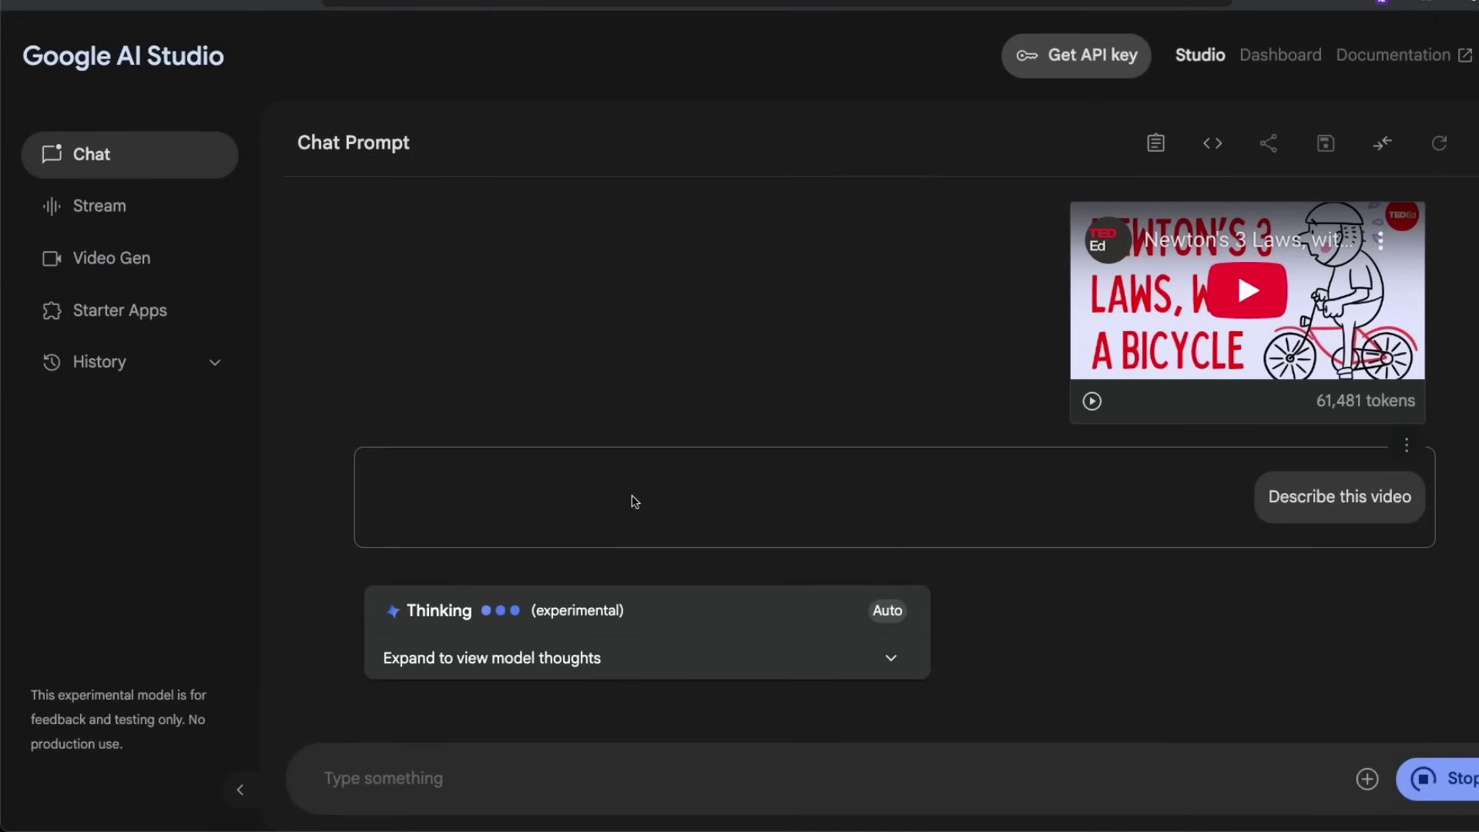
Step: Read through Gemini's finished timestamped description in the 'Newton's Laws Explained Visually' chat
scroll(549, 493, up, 20)
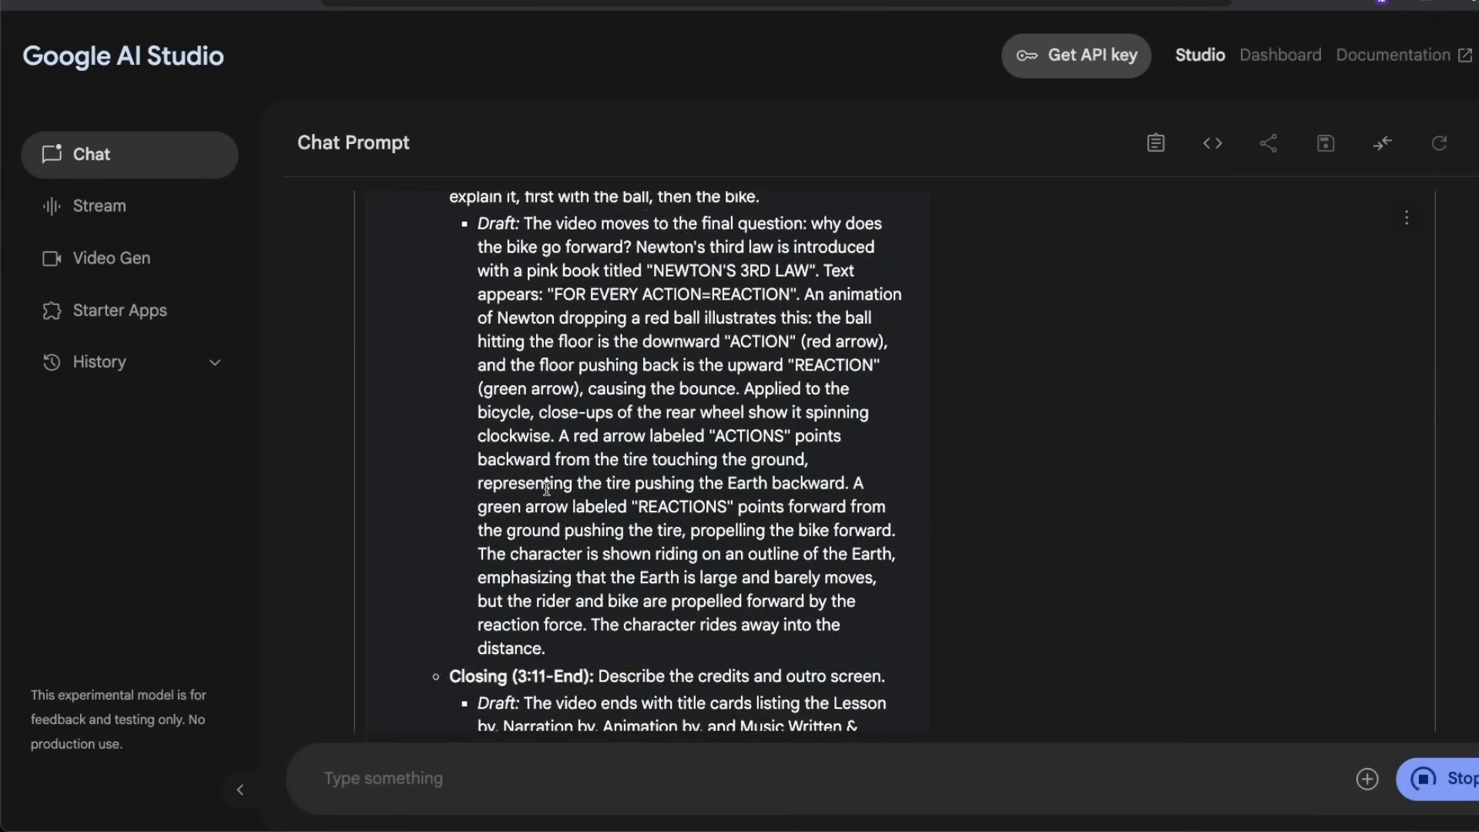
scroll(549, 493, down, 20)
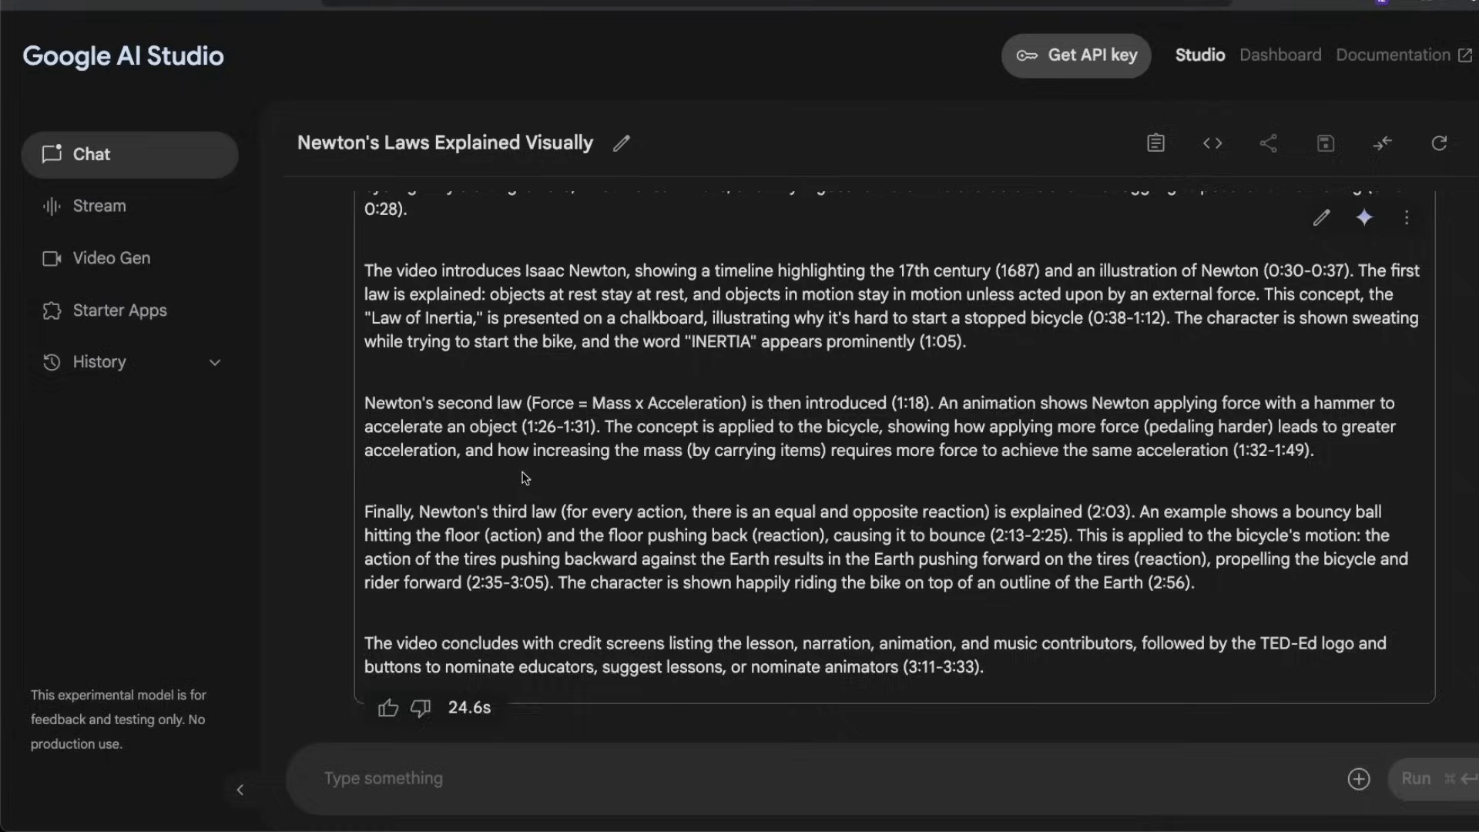
scroll(539, 493, up, 5)
scroll(524, 478, up, 2)
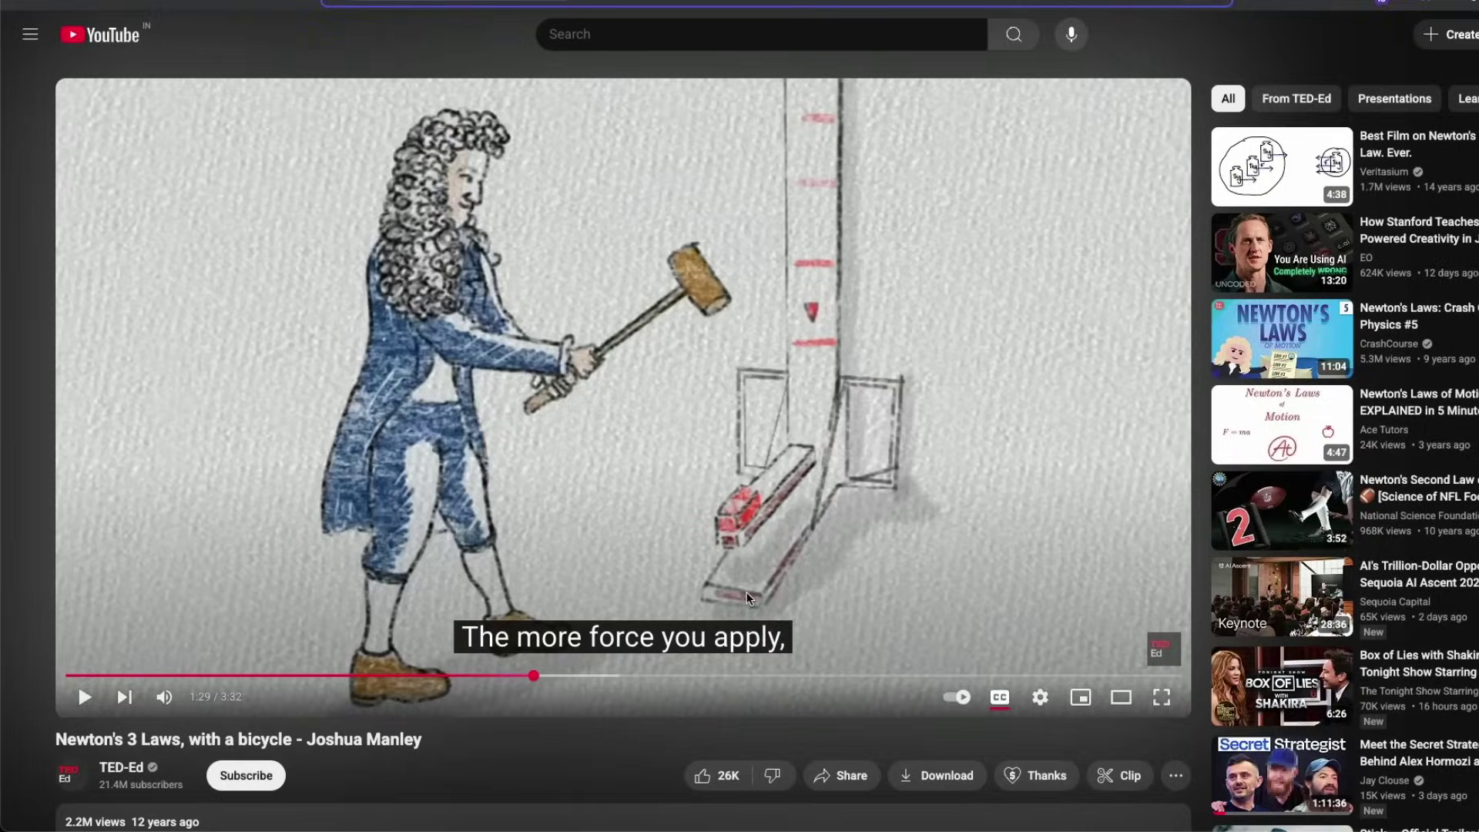
Step: Move the video to about 2:07 and skip ahead to the red bouncing-ball action frame
drag(813, 676, 735, 676)
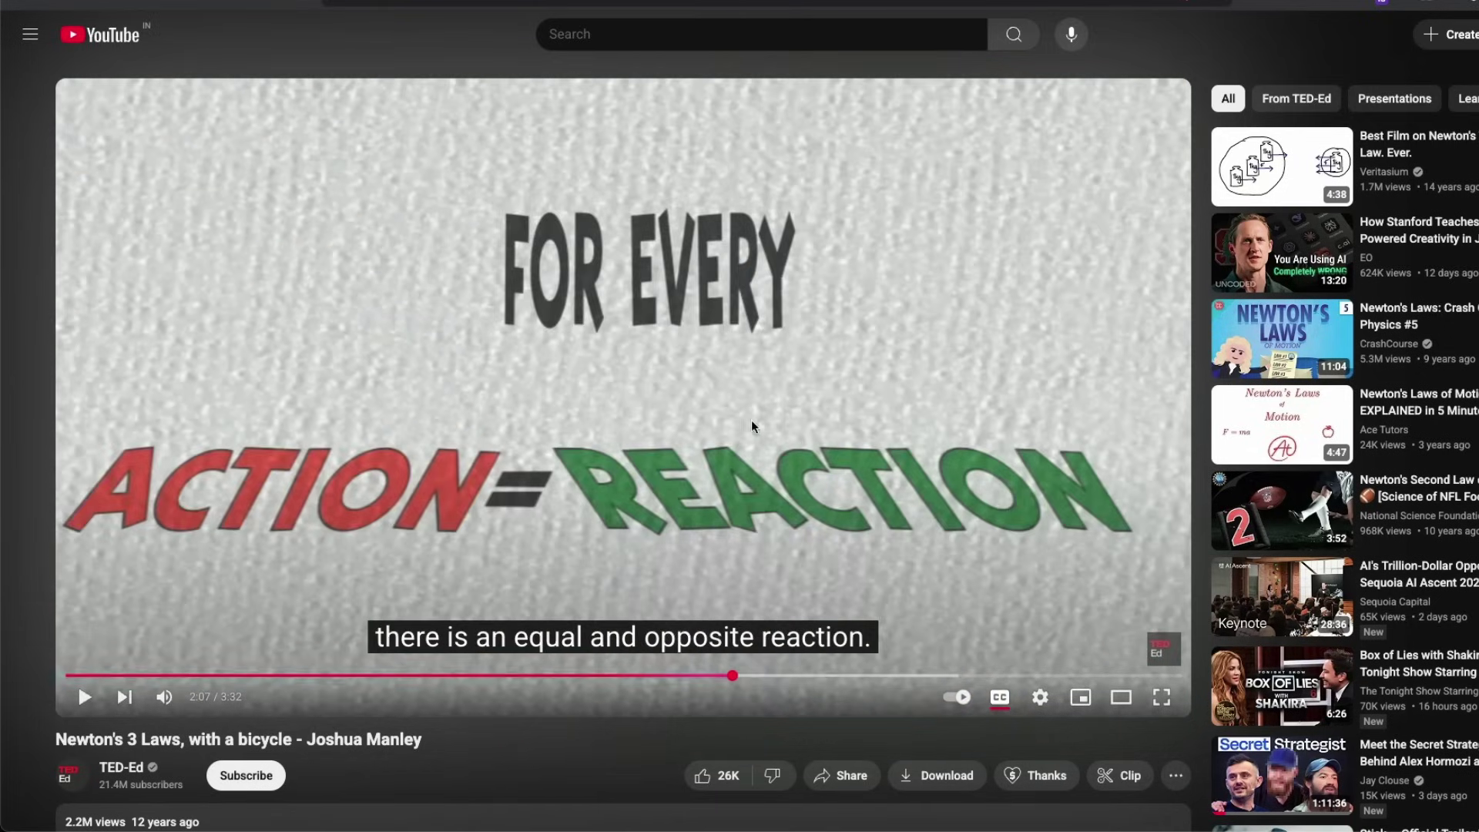
key(Right)
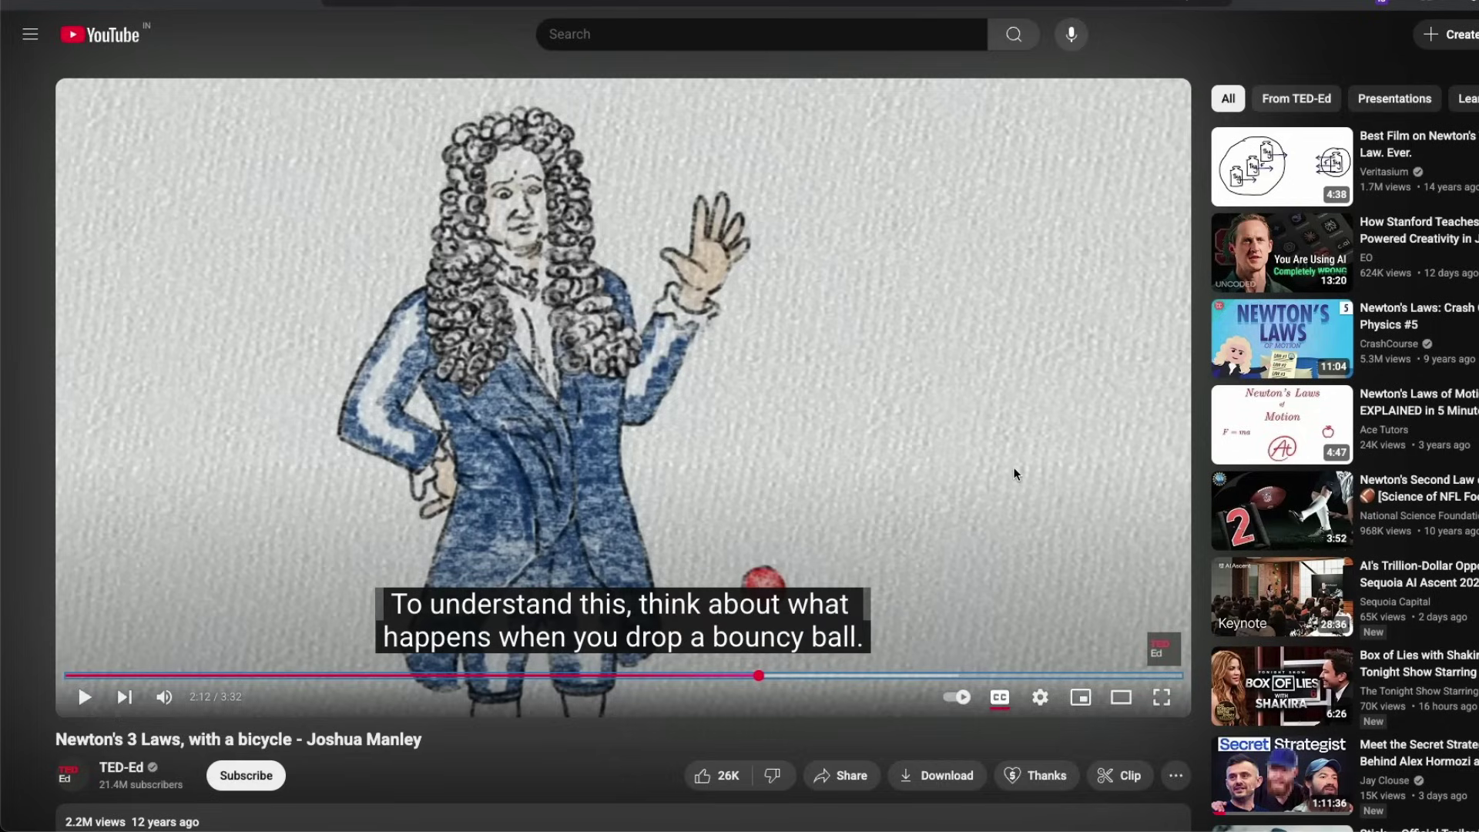
key(Right)
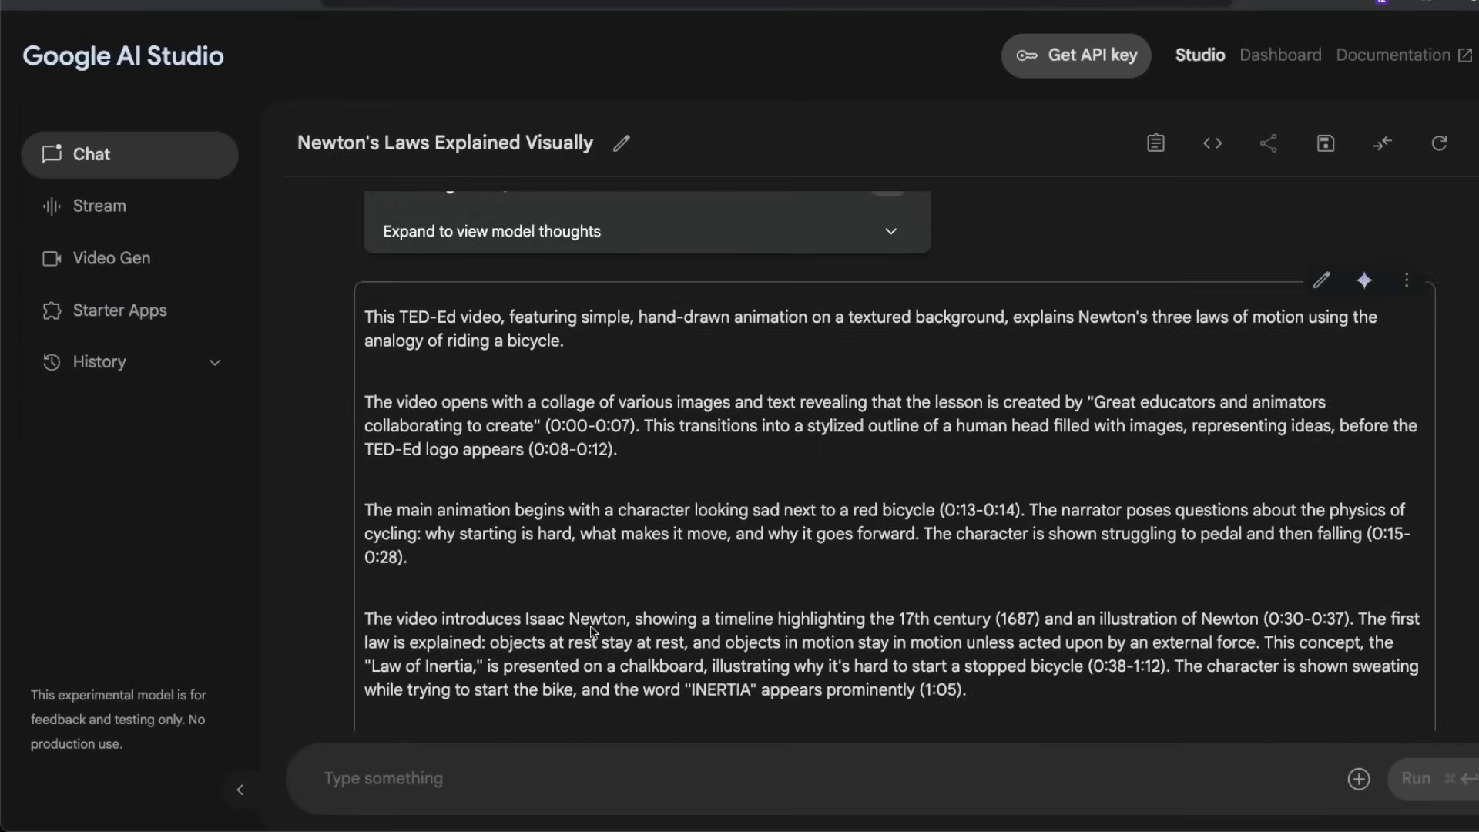
scroll(565, 728, down, 4)
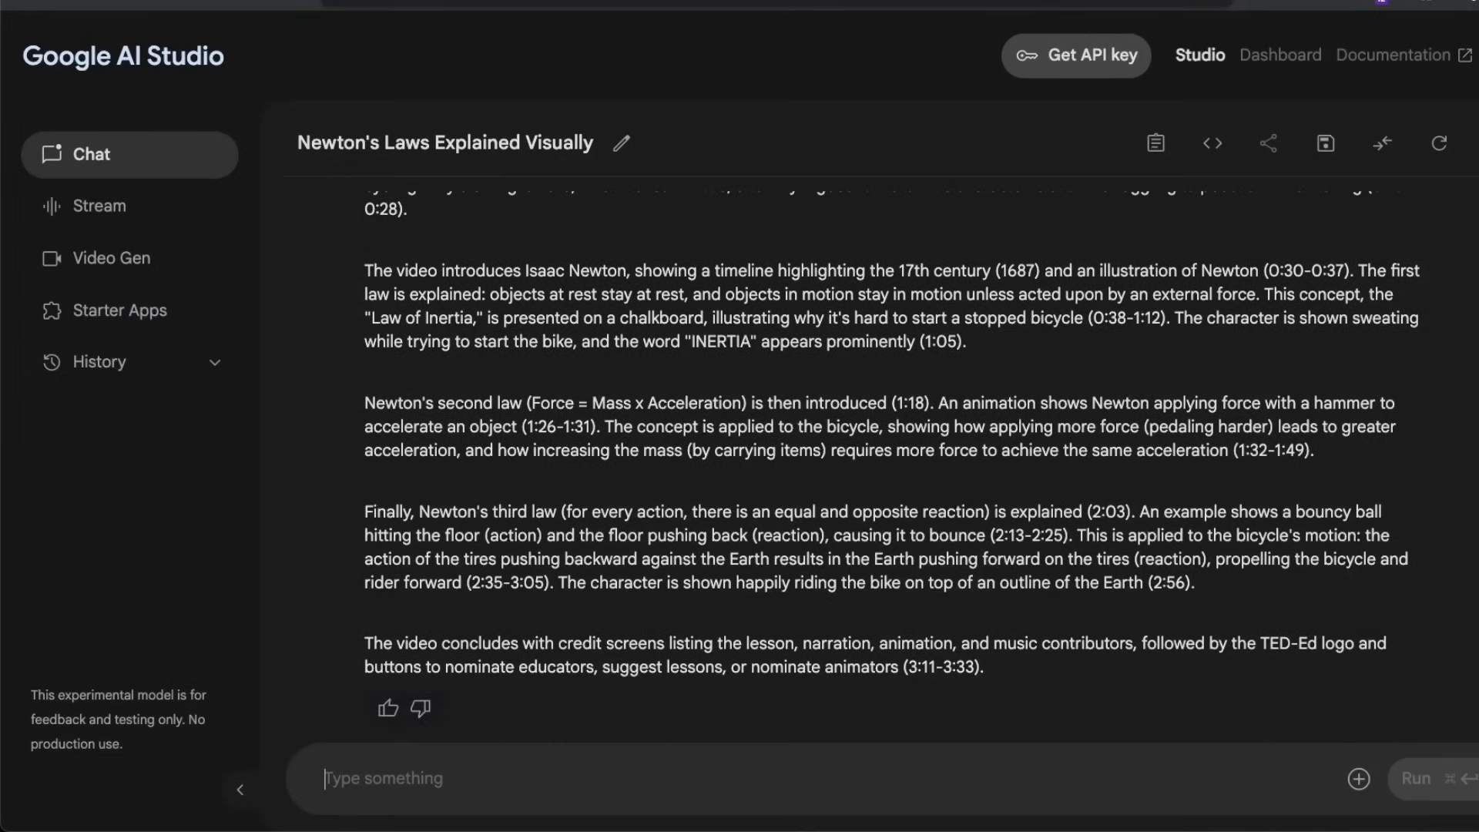
Step: Ask Gemini the bouncing ball's colour and a Newton-with-ball timestamp, then rewind YouTube to 2:12
text(What is the)
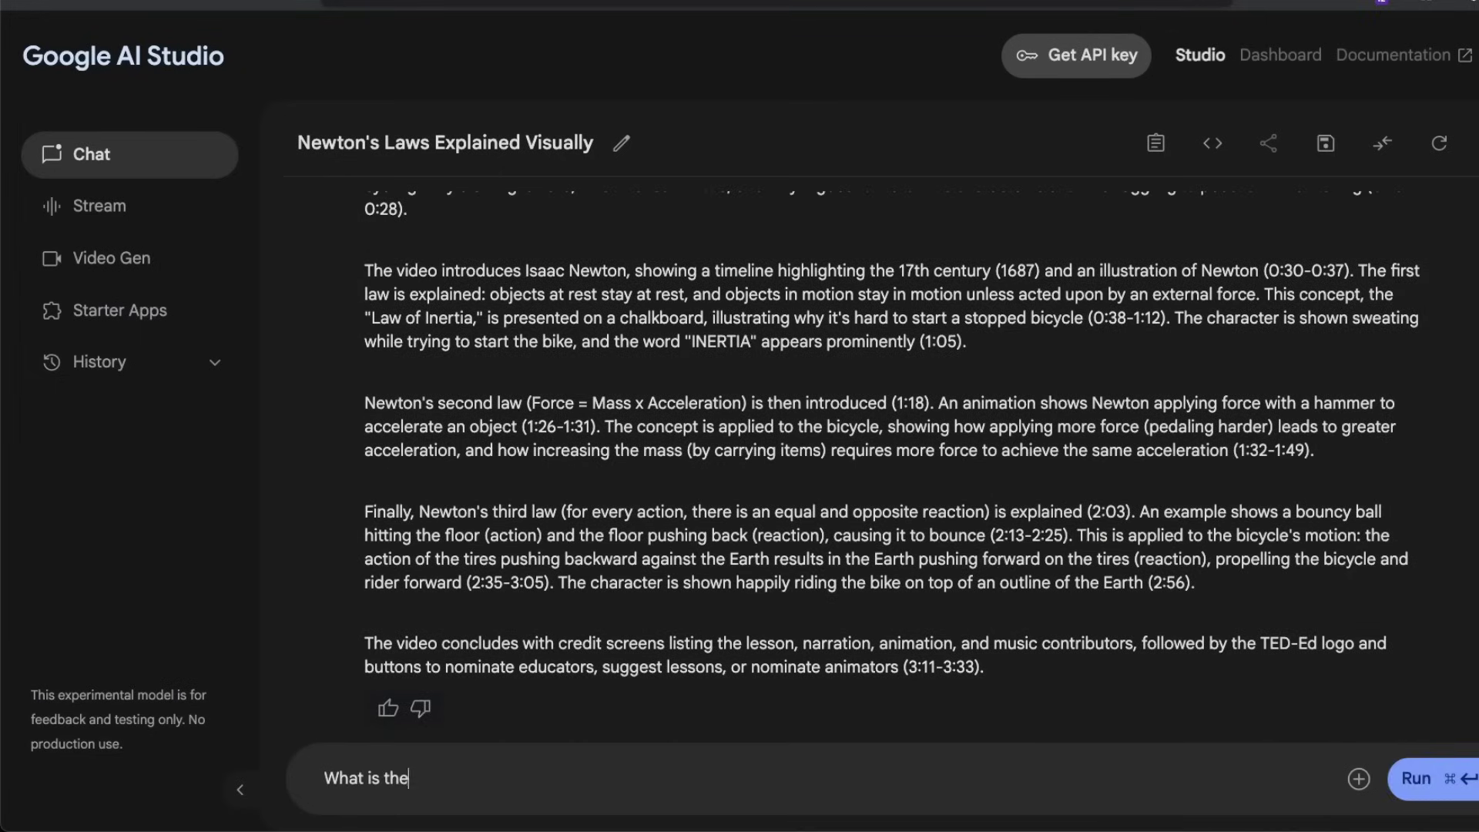
text( color of the bou)
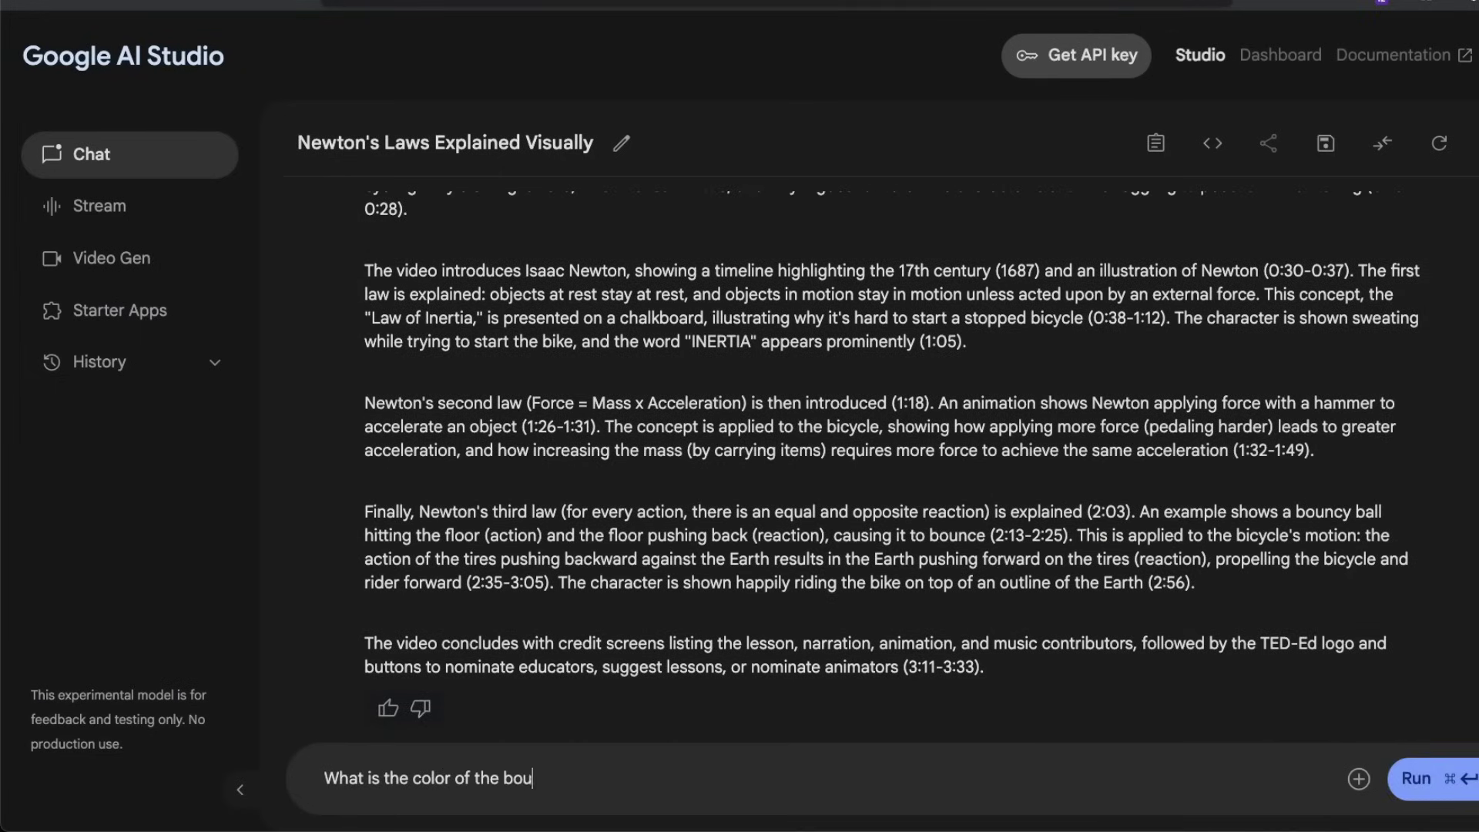
text(ncing ball and also if possi)
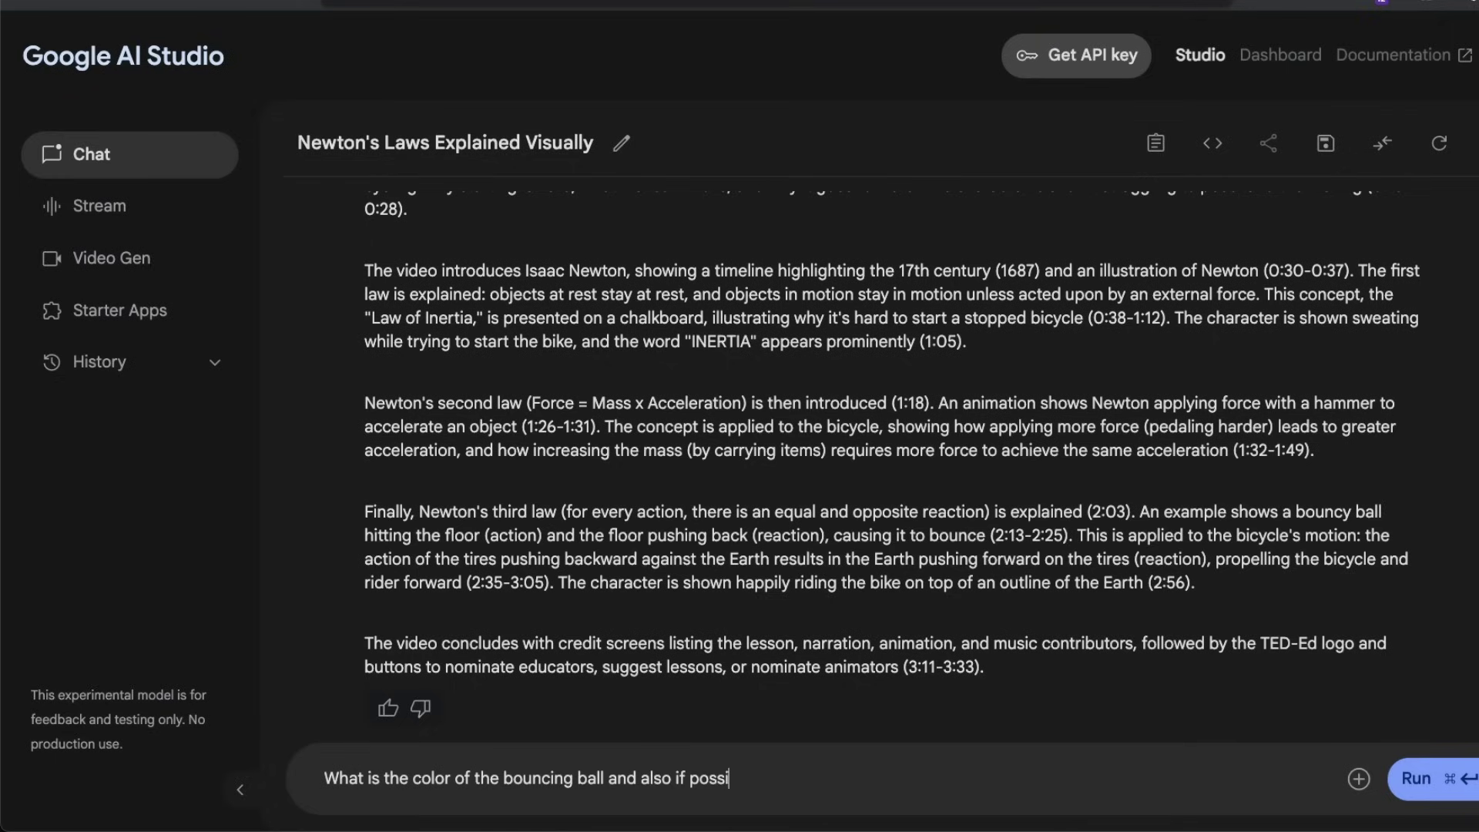
text(ble, give me a ti)
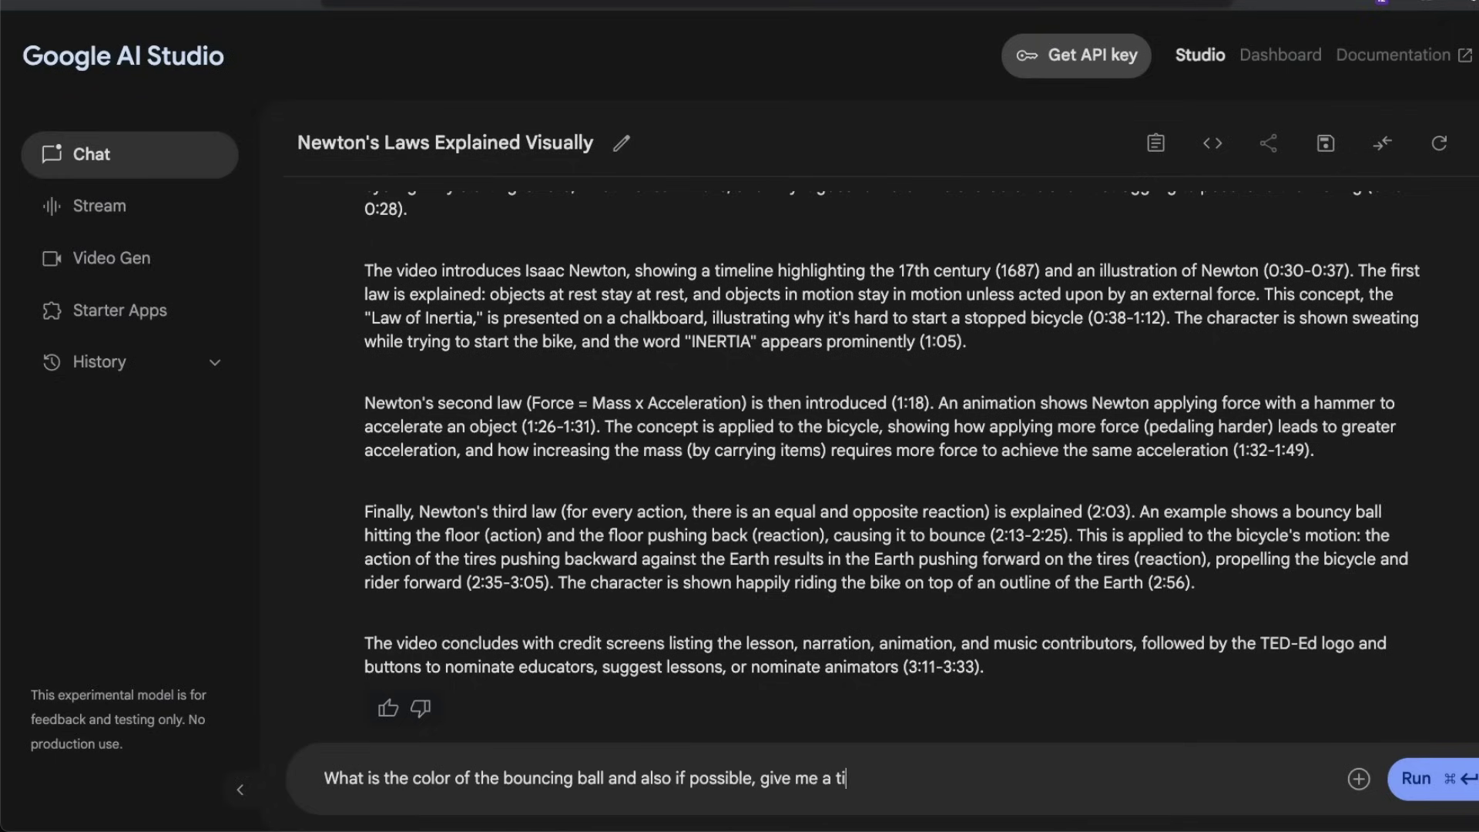
text(mestamp where)
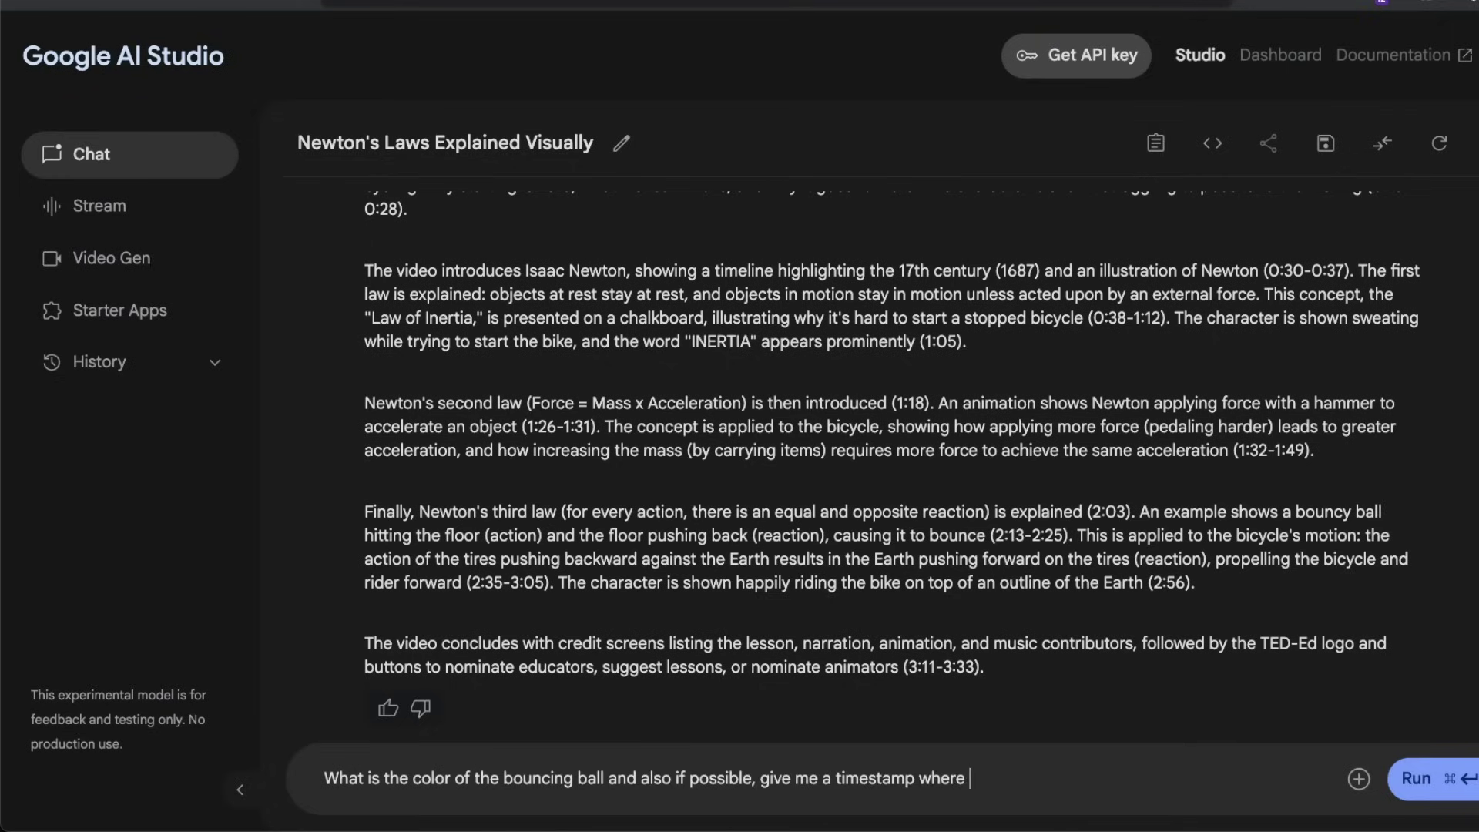
text( newton + bouncing ball w)
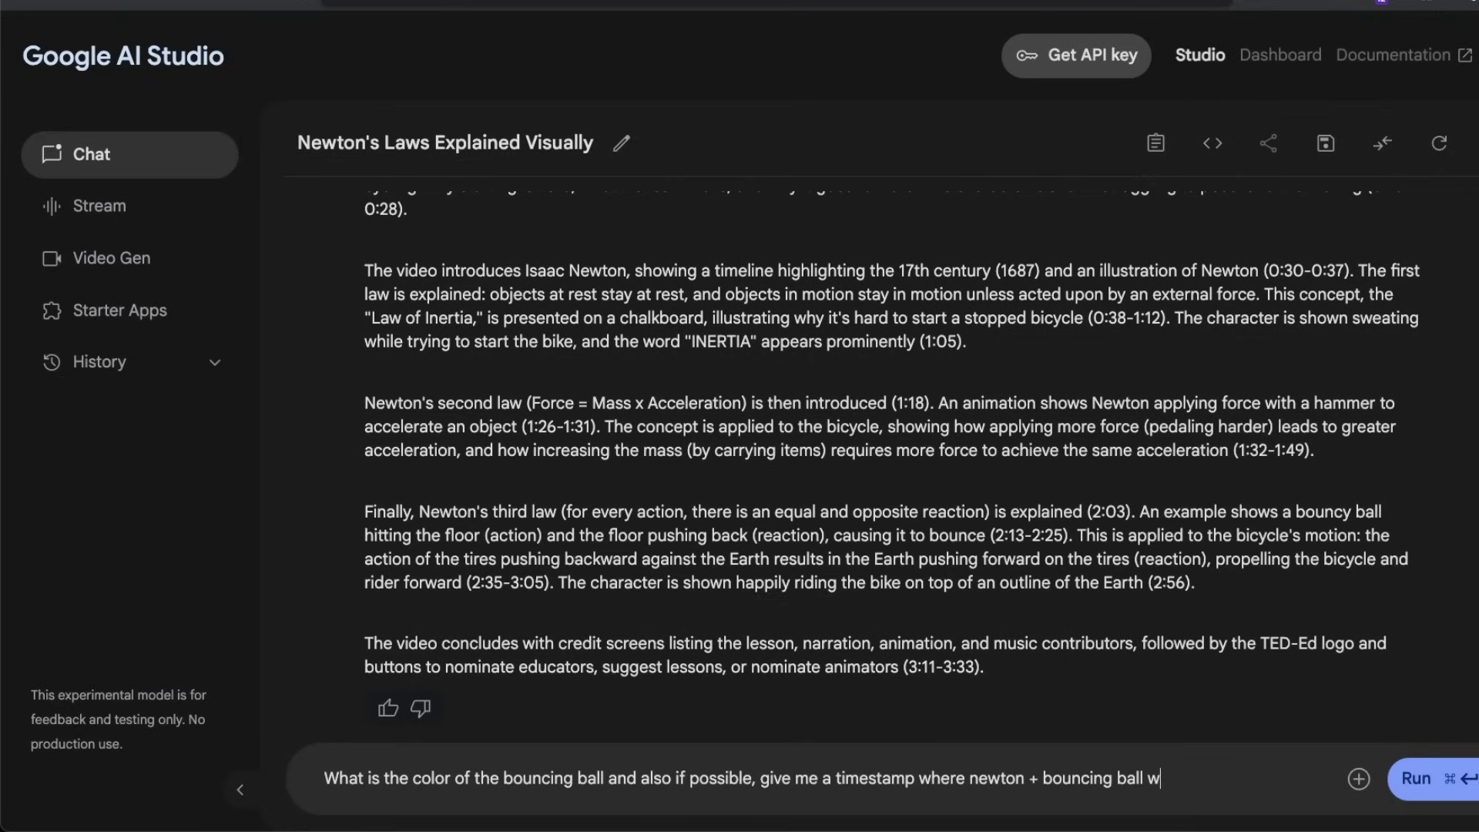
text(as there?)
key(super+Return)
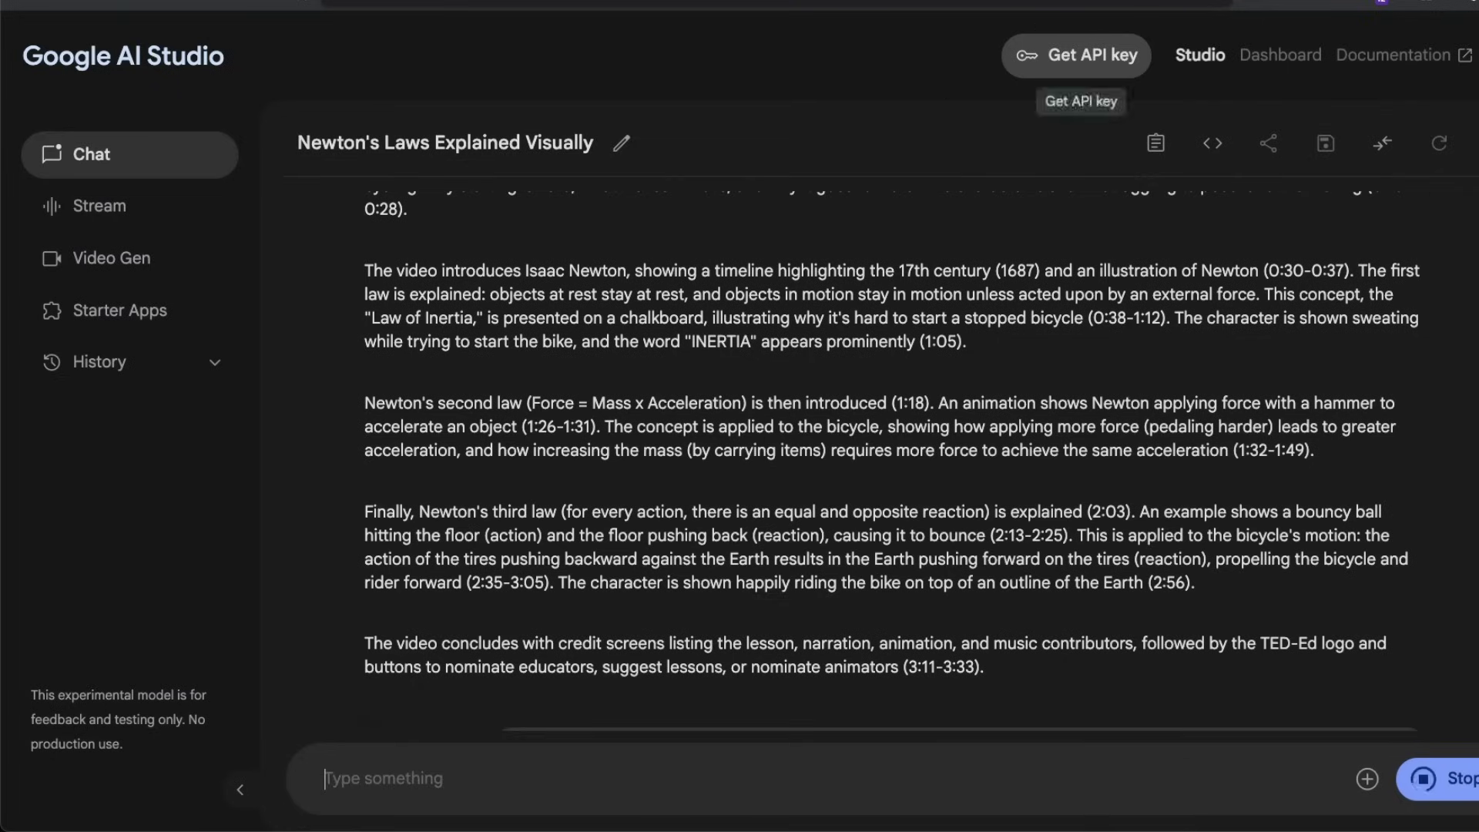
key(ctrl+Tab)
key(Left)
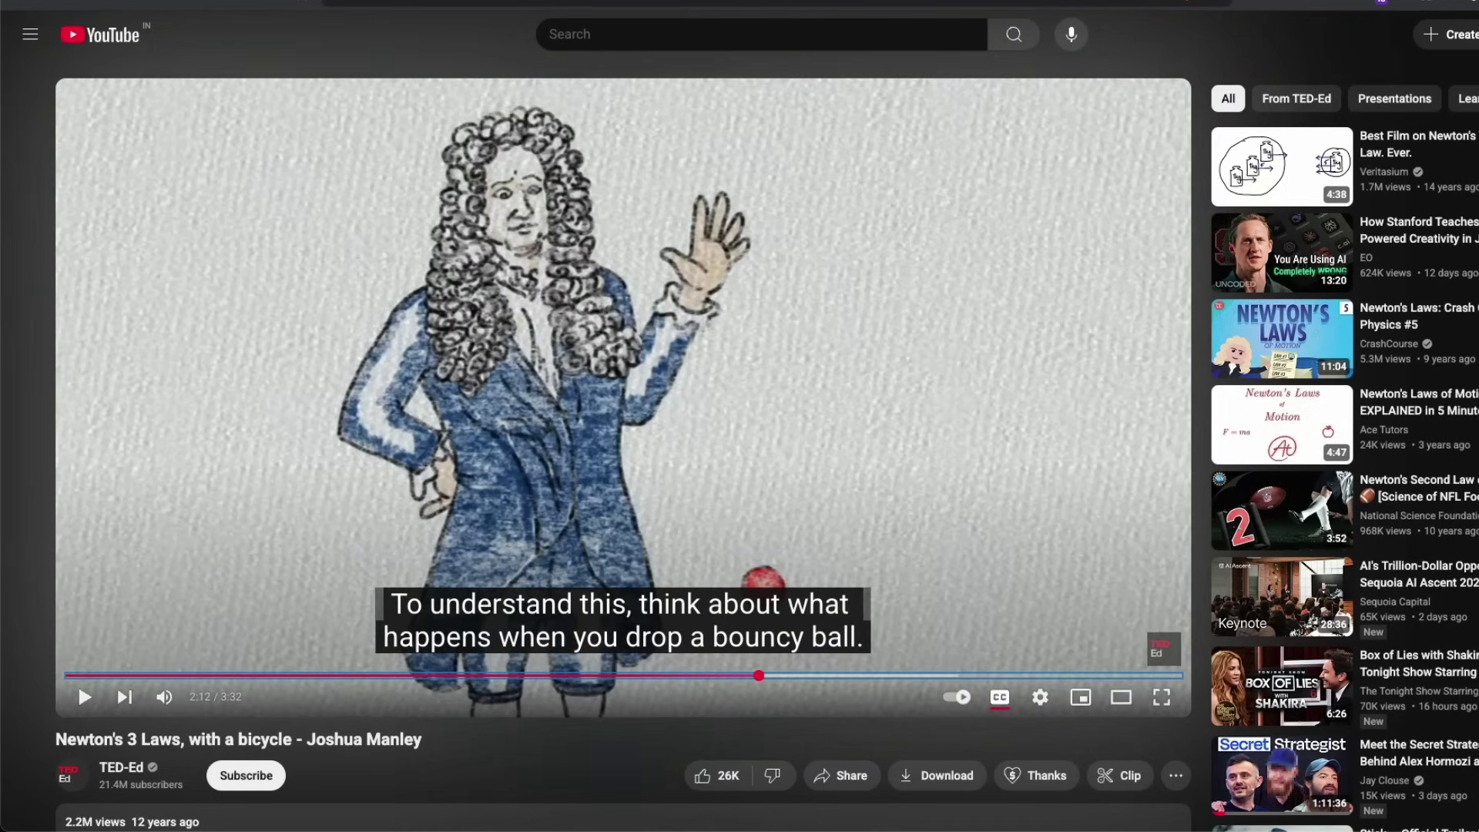
Step: Read Gemini's answer that the ball is red around 02:07–02:11, highlighting its first line
key(ctrl+shift+Tab)
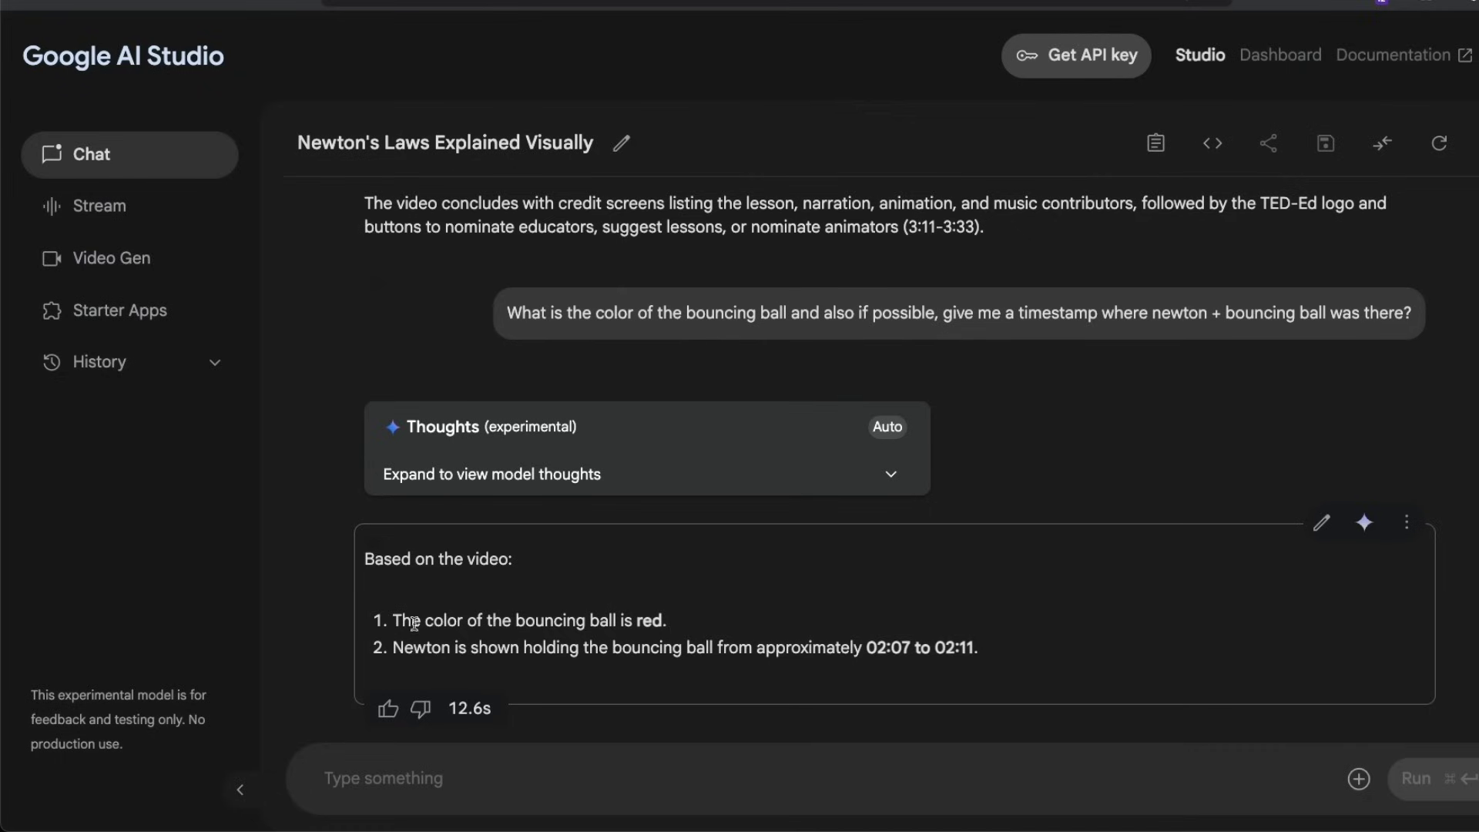
drag(402, 621, 663, 620)
click(663, 620)
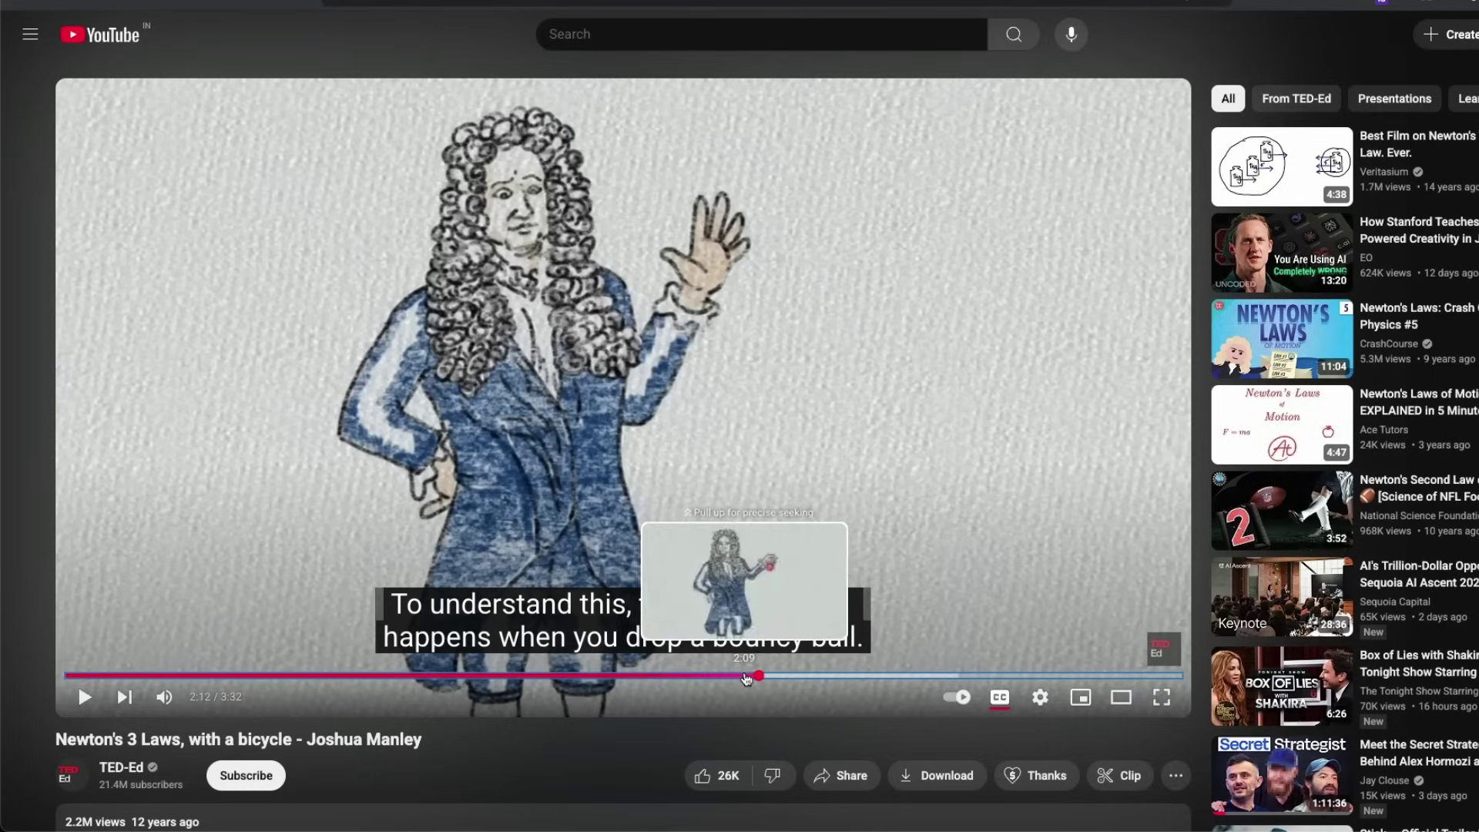
Step: Seek the video to 2:07 and then 2:09 to confirm Newton holds the red ball
click(738, 675)
key(Right)
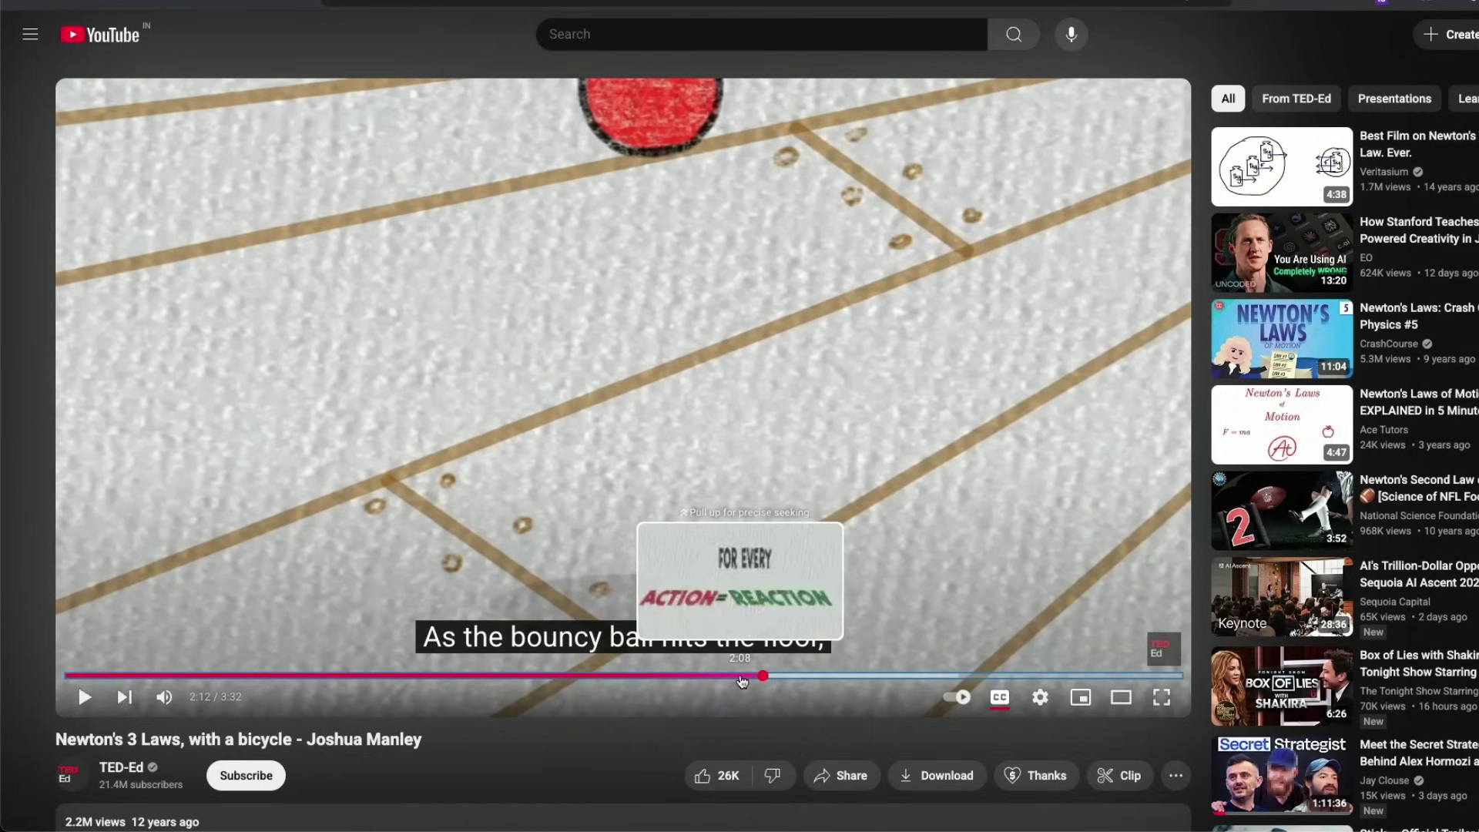
click(744, 677)
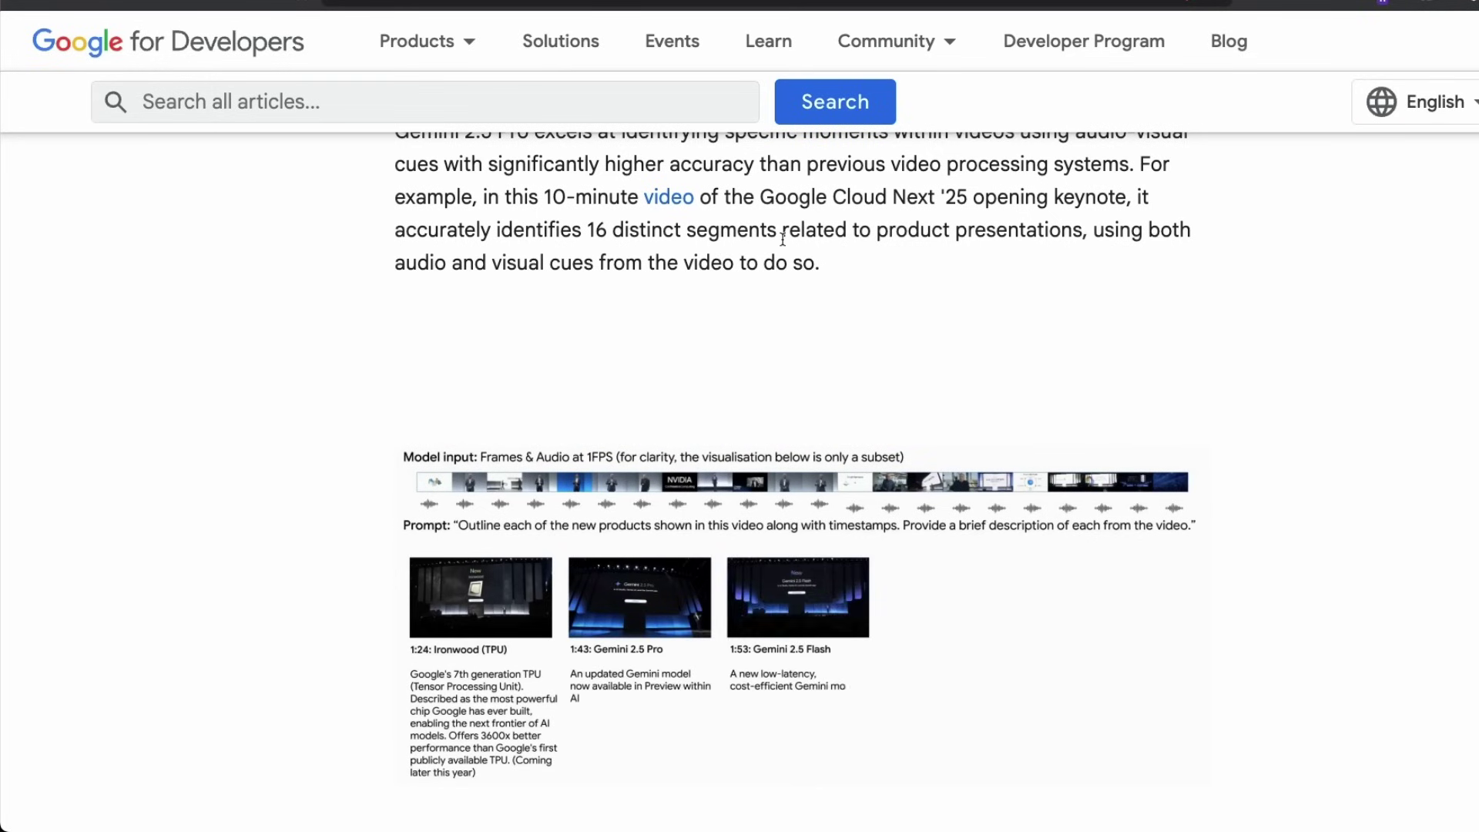
Step: Scroll the article to the 'Building with Gemini 2.5 video understanding' section
scroll(1007, 277, down, 9)
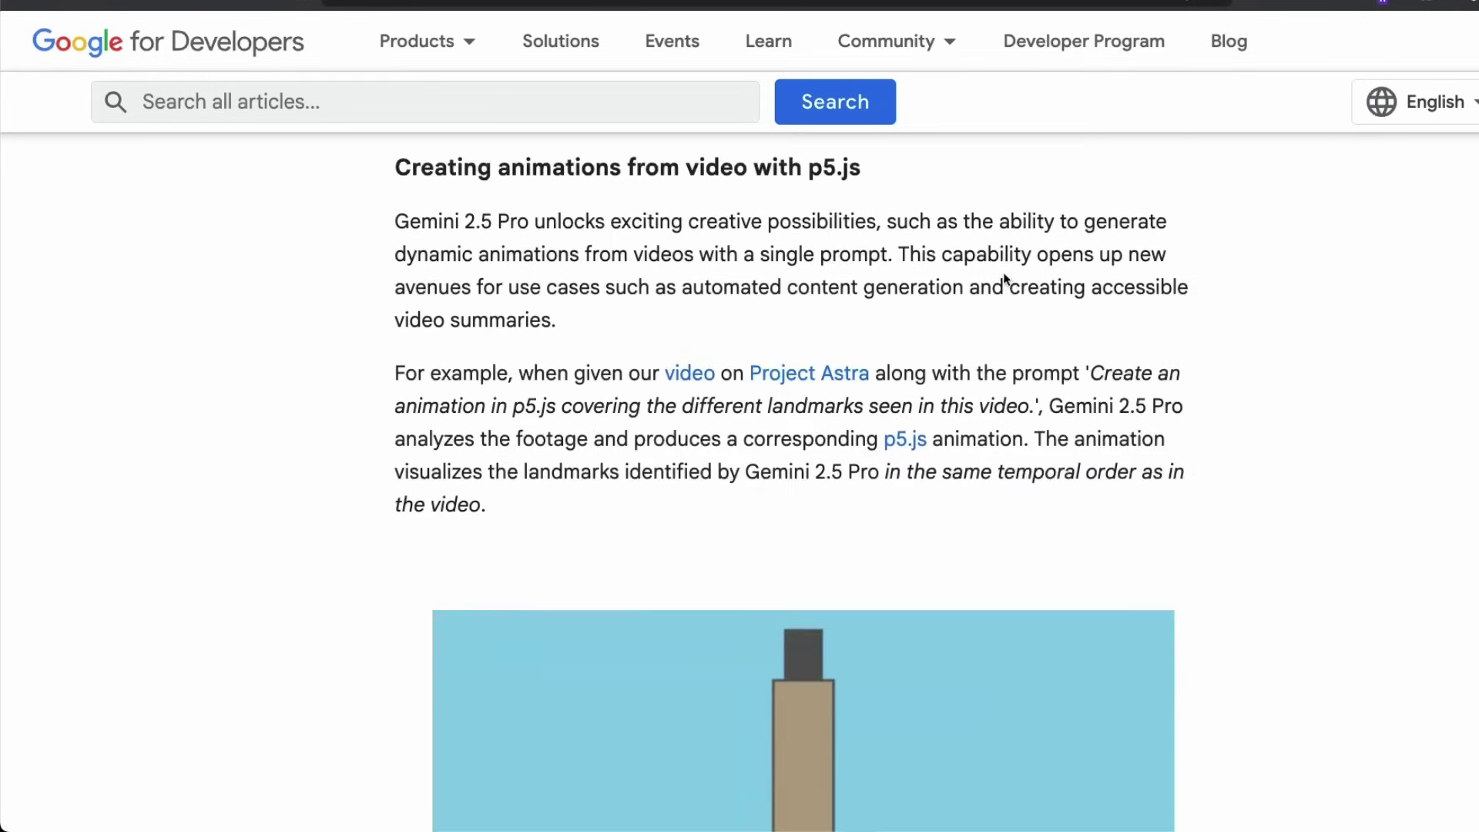
scroll(1003, 274, down, 15)
scroll(1004, 274, up, 10)
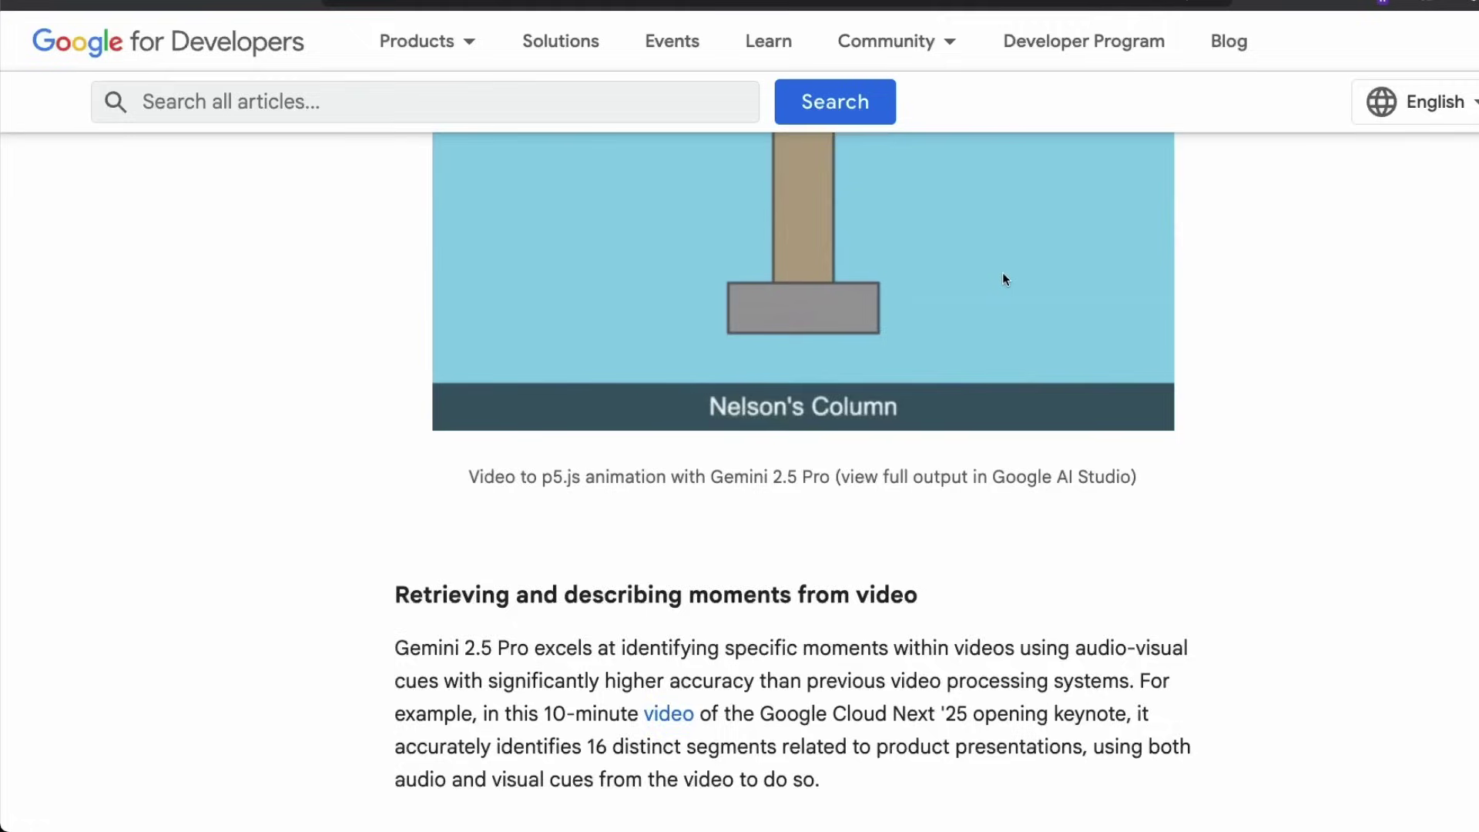
scroll(1005, 279, down, 4)
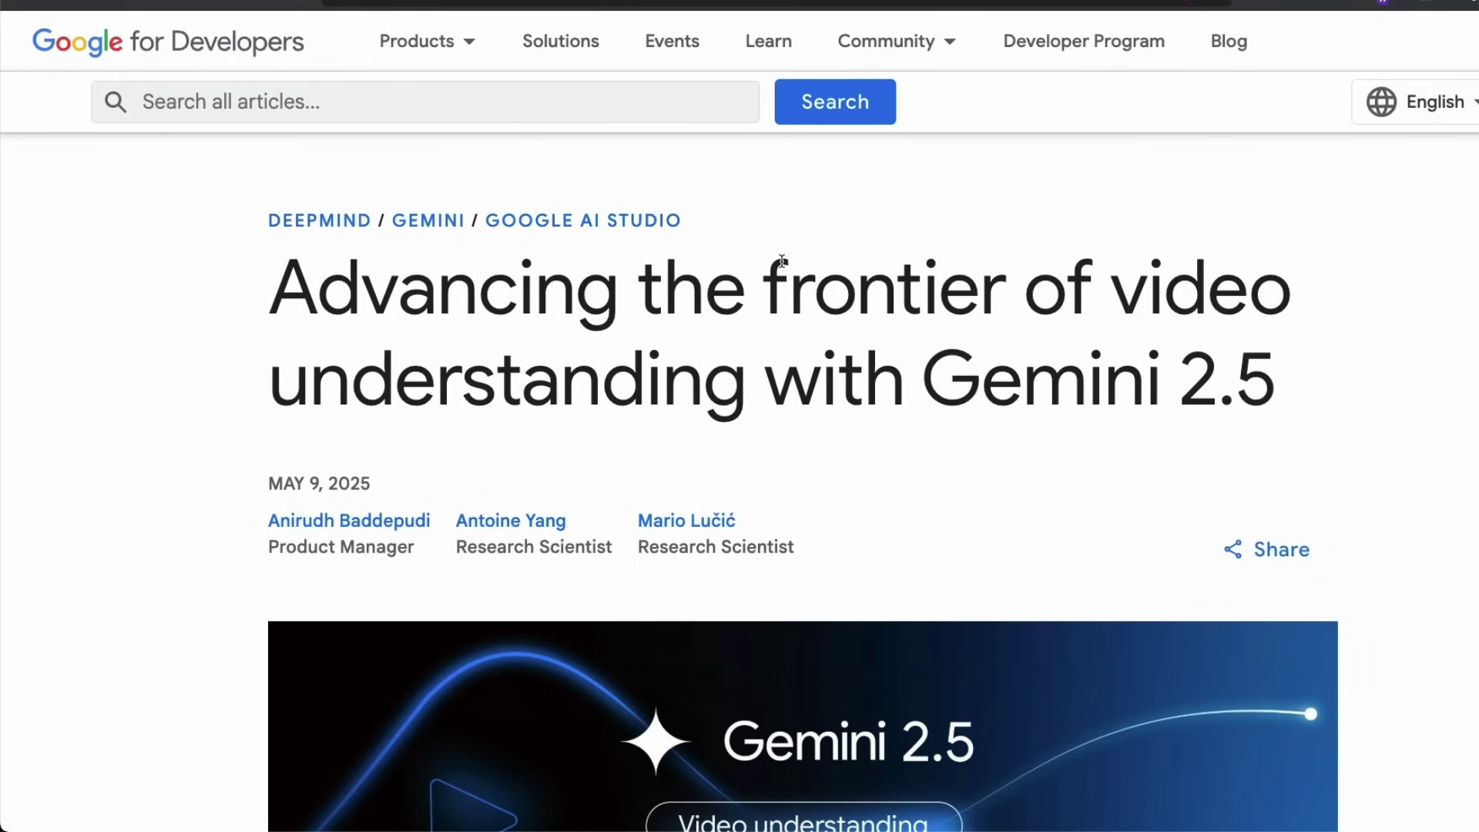
scroll(839, 301, down, 10)
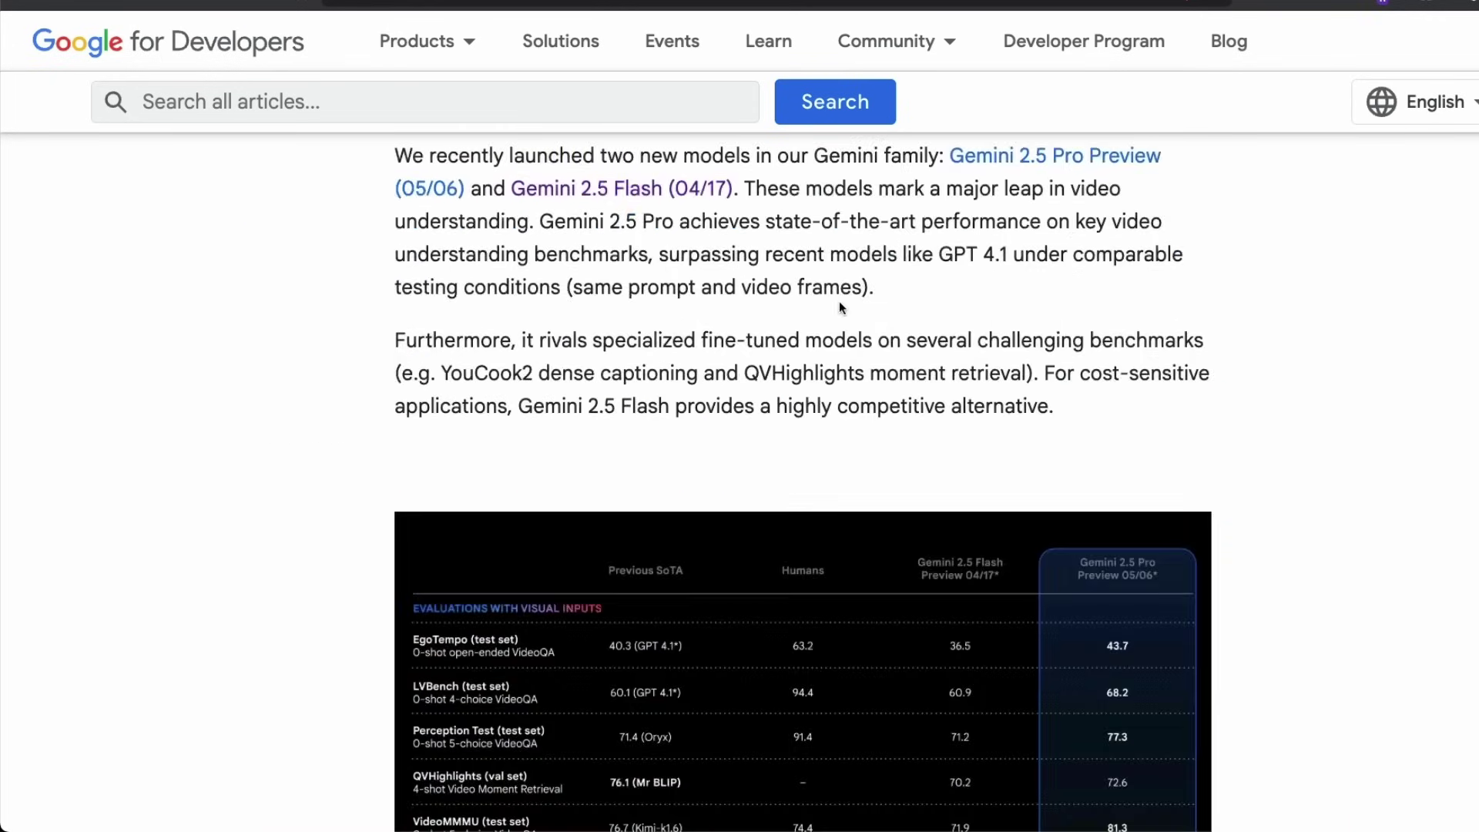
scroll(839, 301, down, 20)
scroll(839, 301, up, 7)
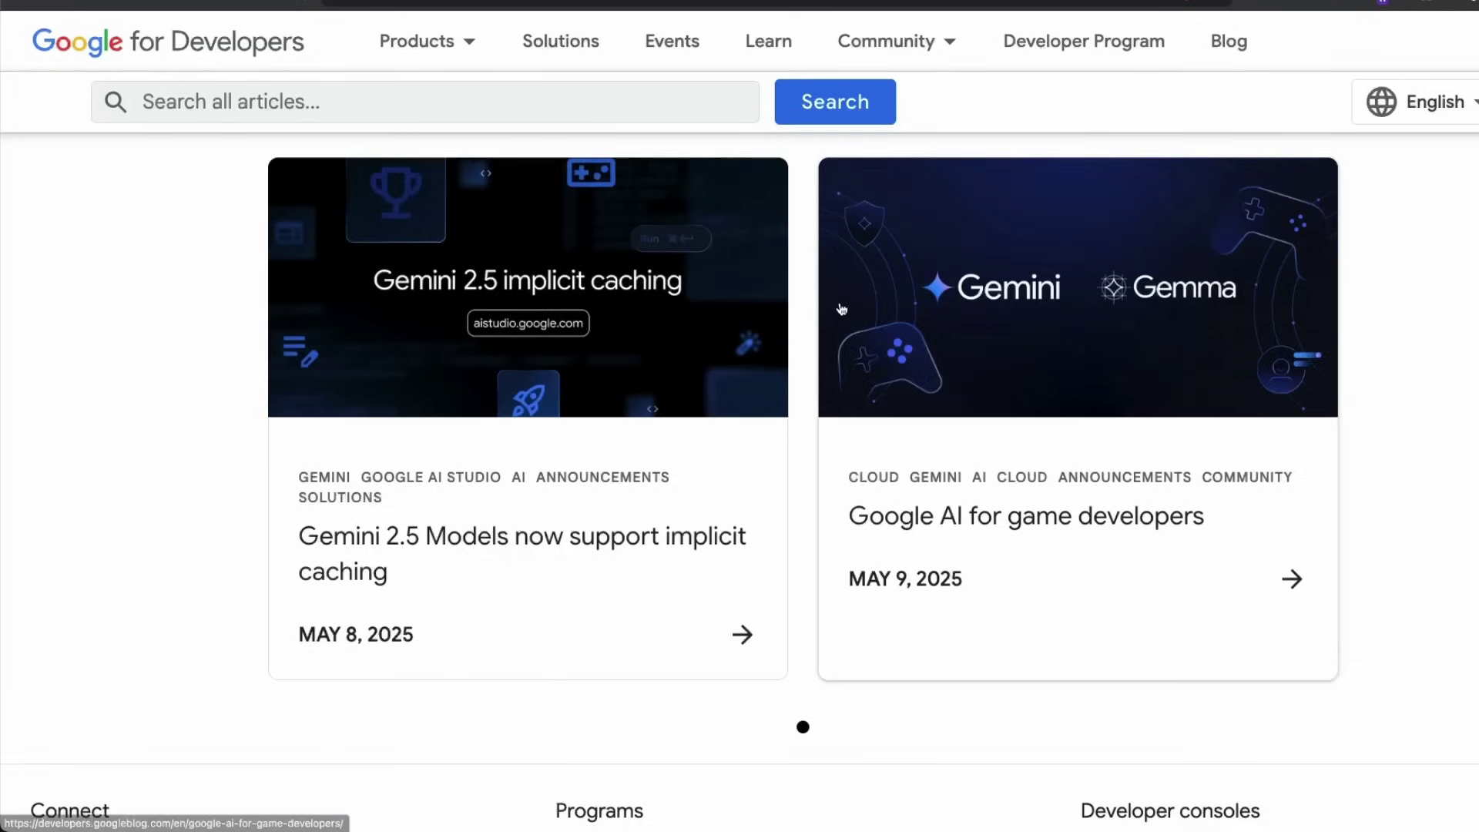
scroll(842, 308, up, 8)
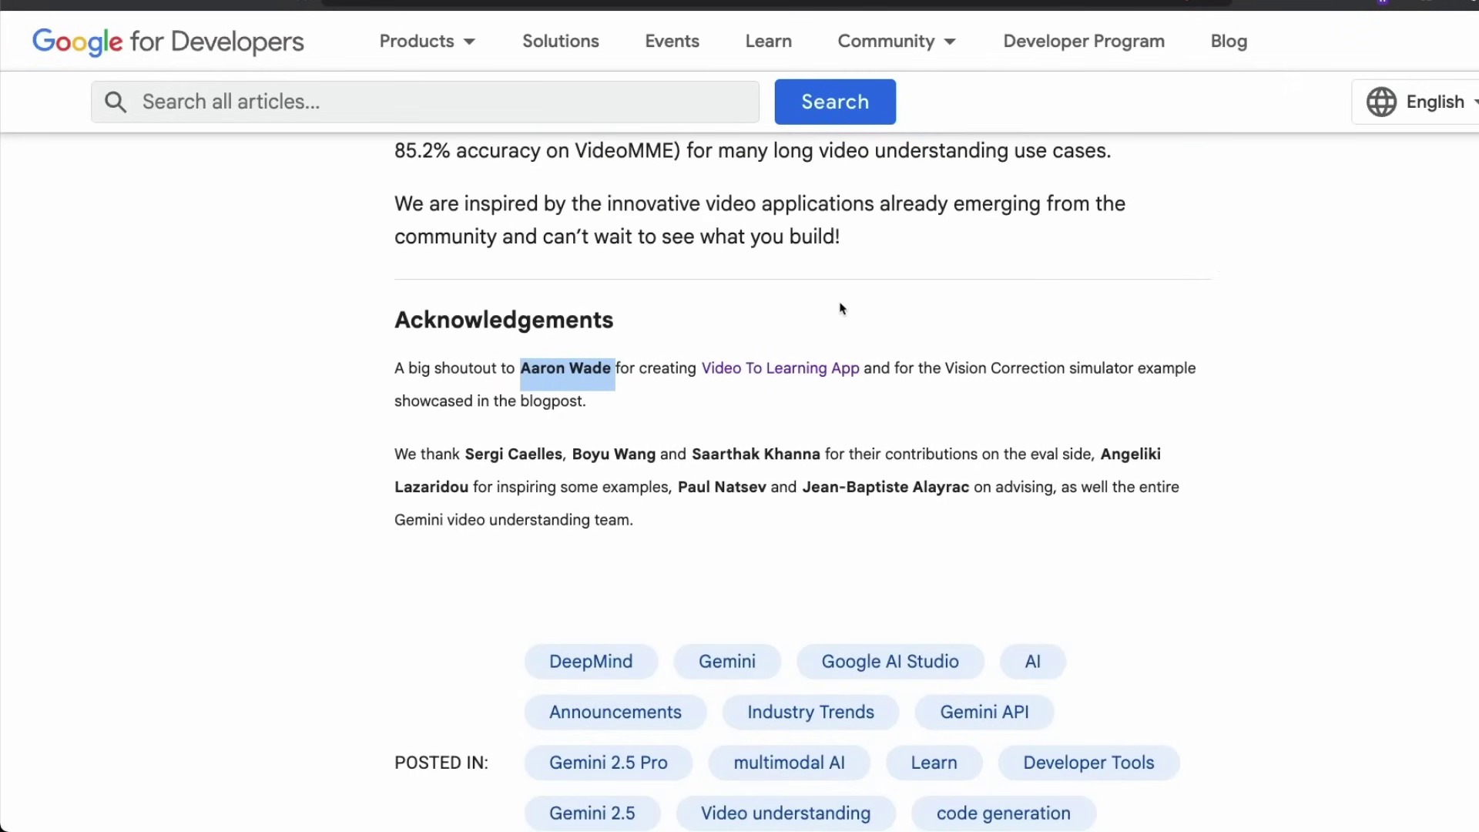
scroll(841, 308, up, 6)
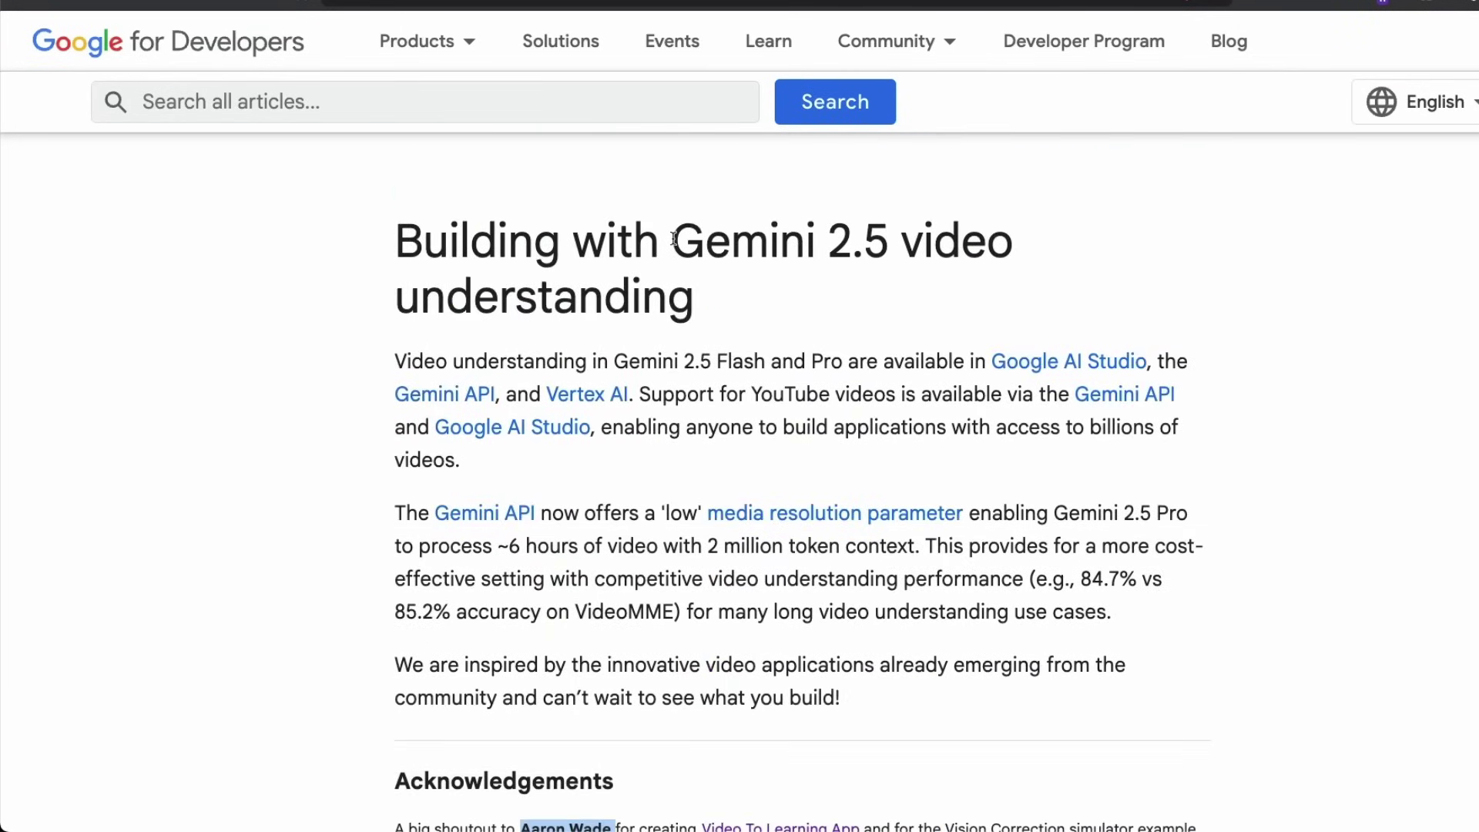
Step: Highlight the section's key phrases: Gemini 2.5 Pro, ~6 hours of video, 84.7% vs 85.2% VideoMME
drag(673, 239, 1101, 242)
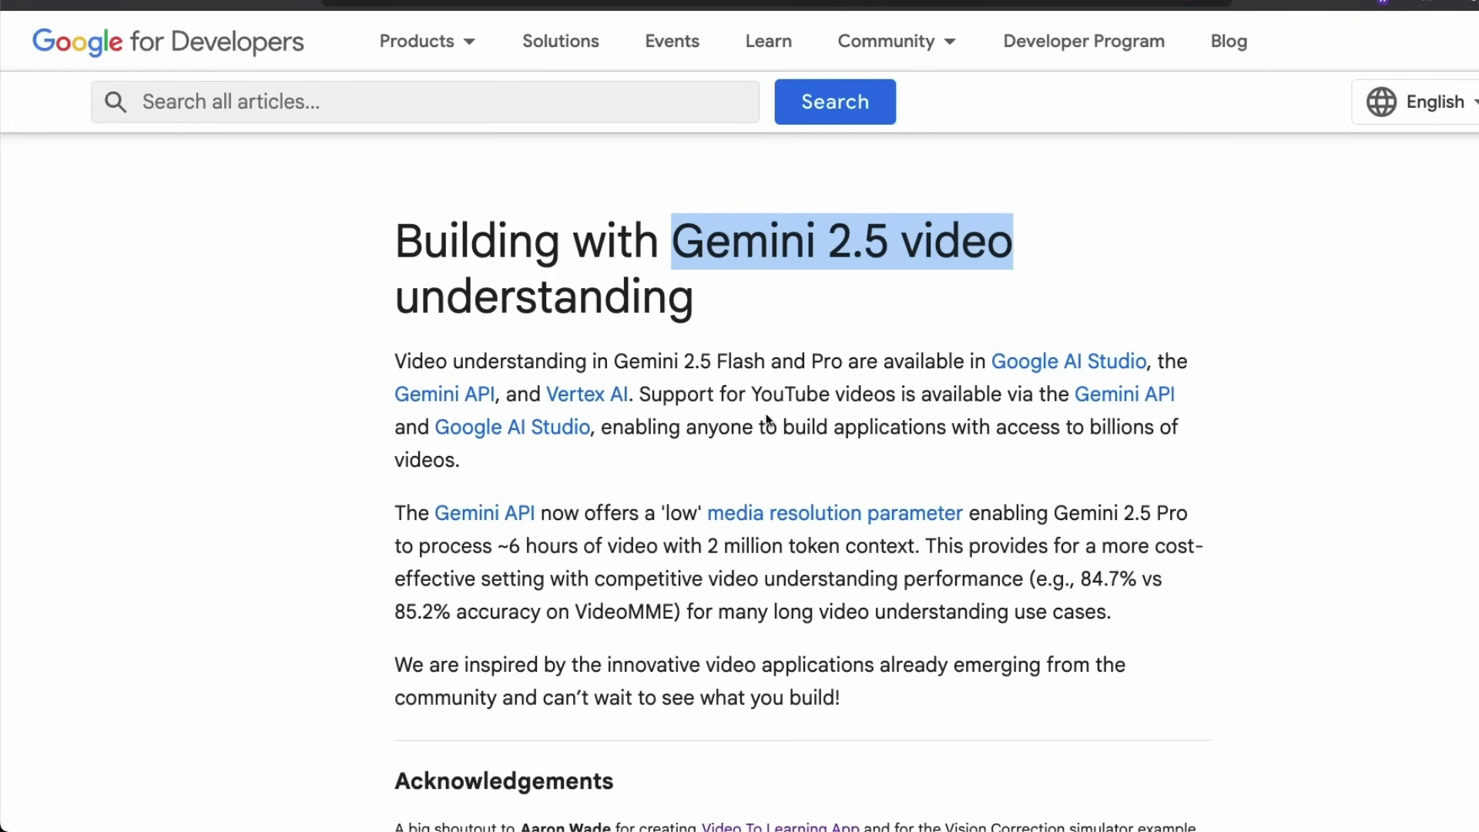
scroll(686, 446, down, 1)
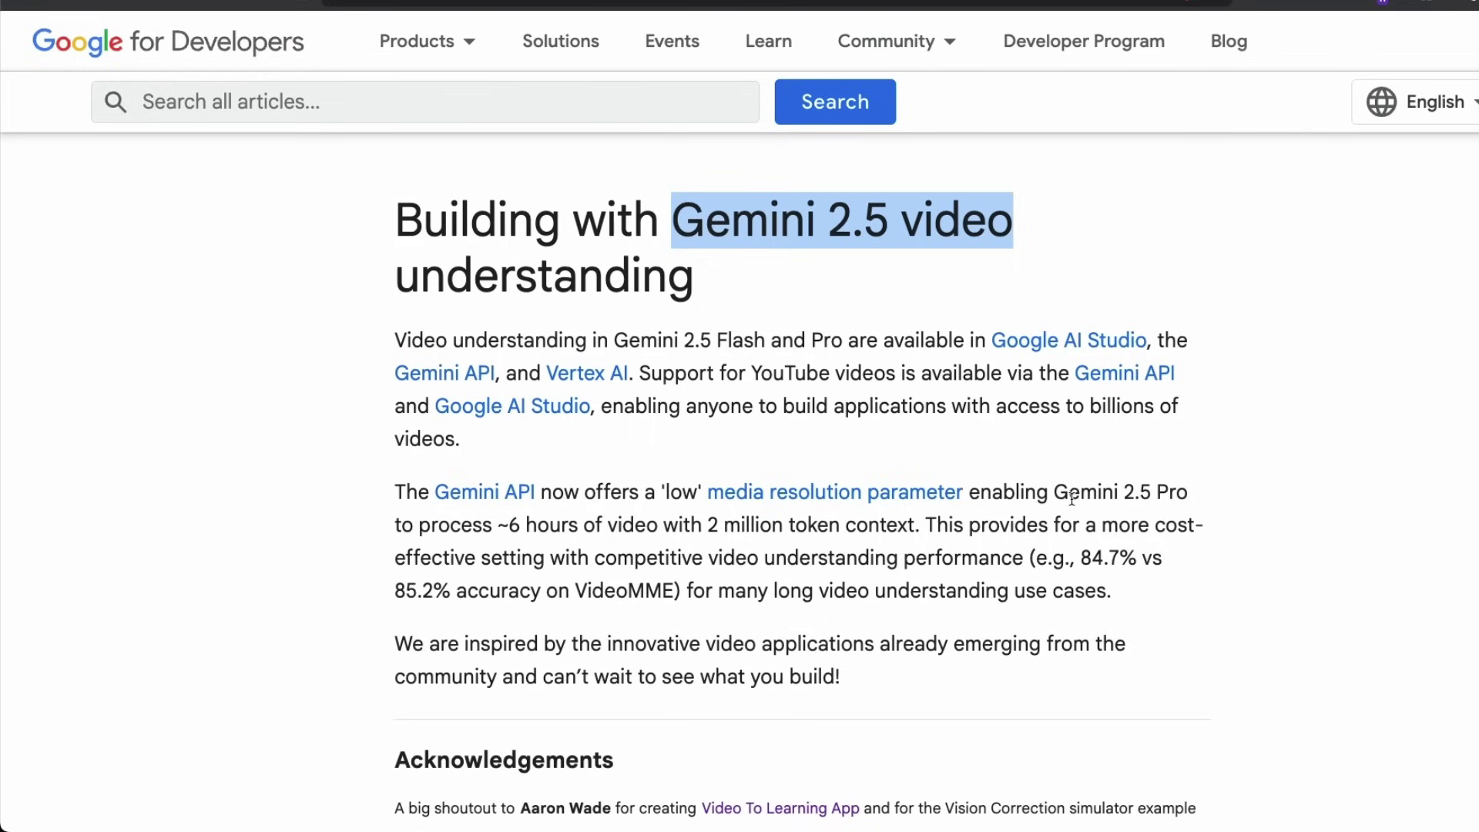
drag(1034, 494, 1229, 497)
click(612, 522)
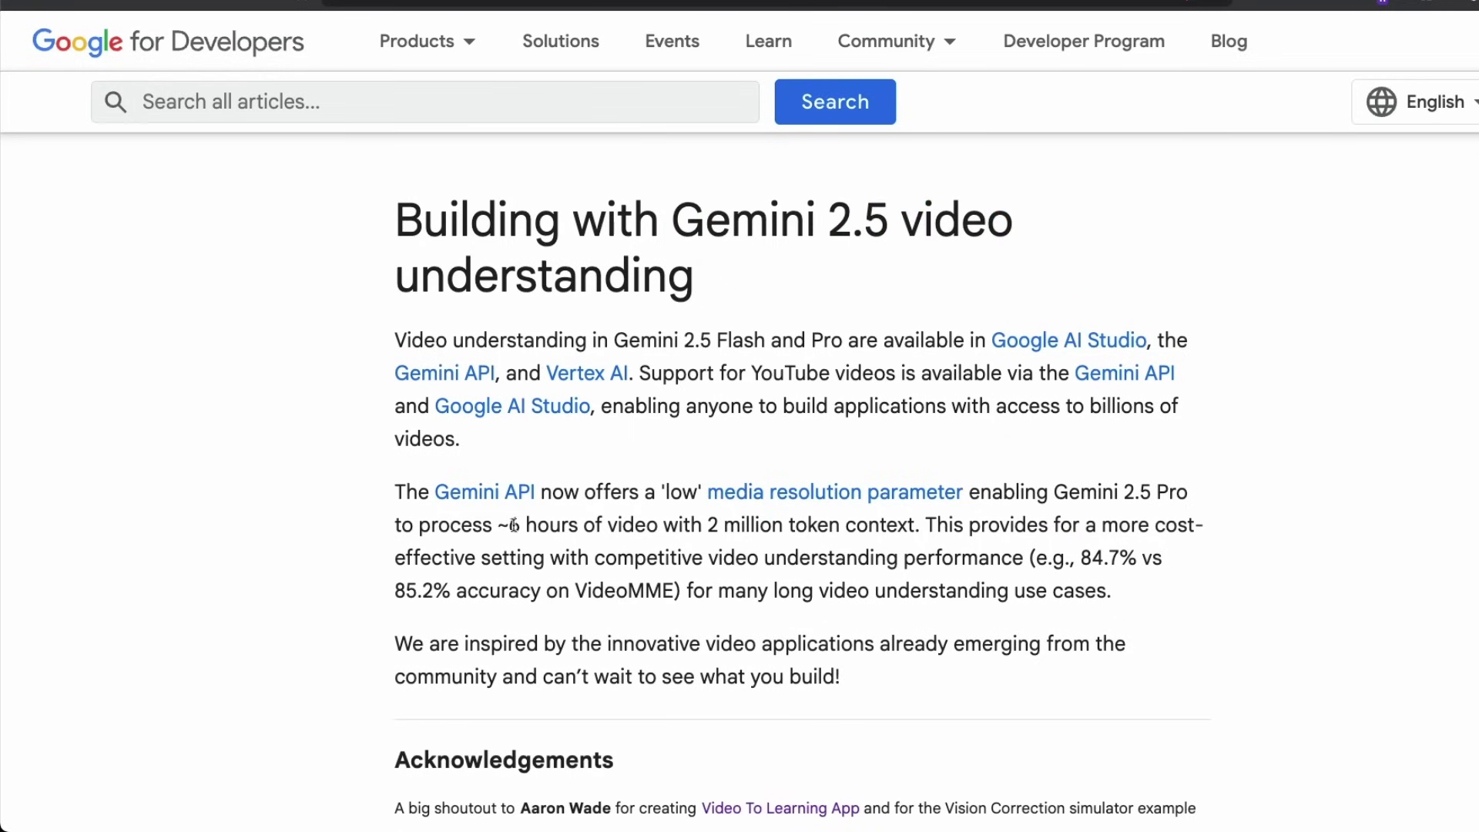
drag(486, 527, 918, 528)
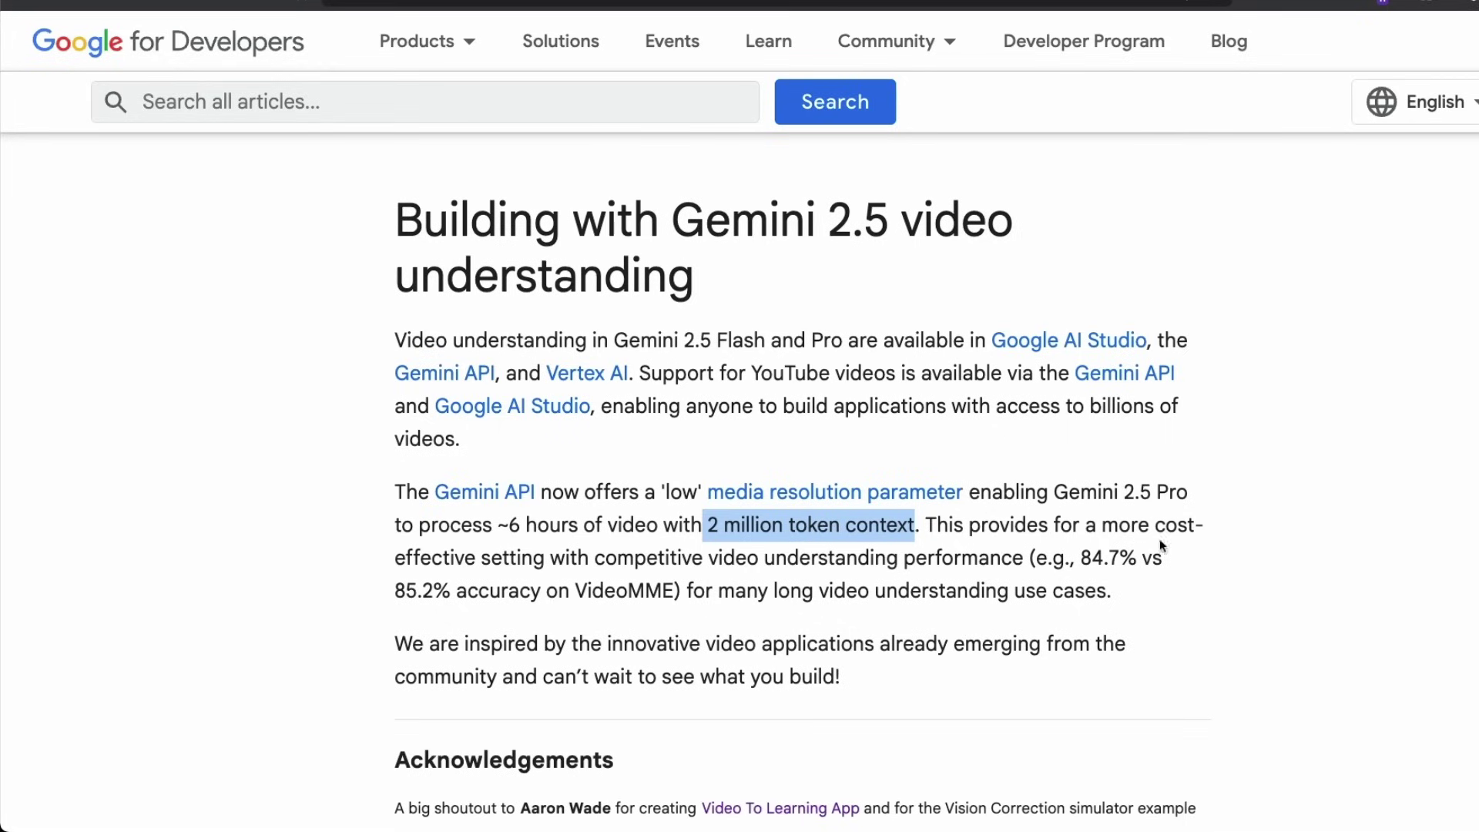
drag(1037, 557, 679, 583)
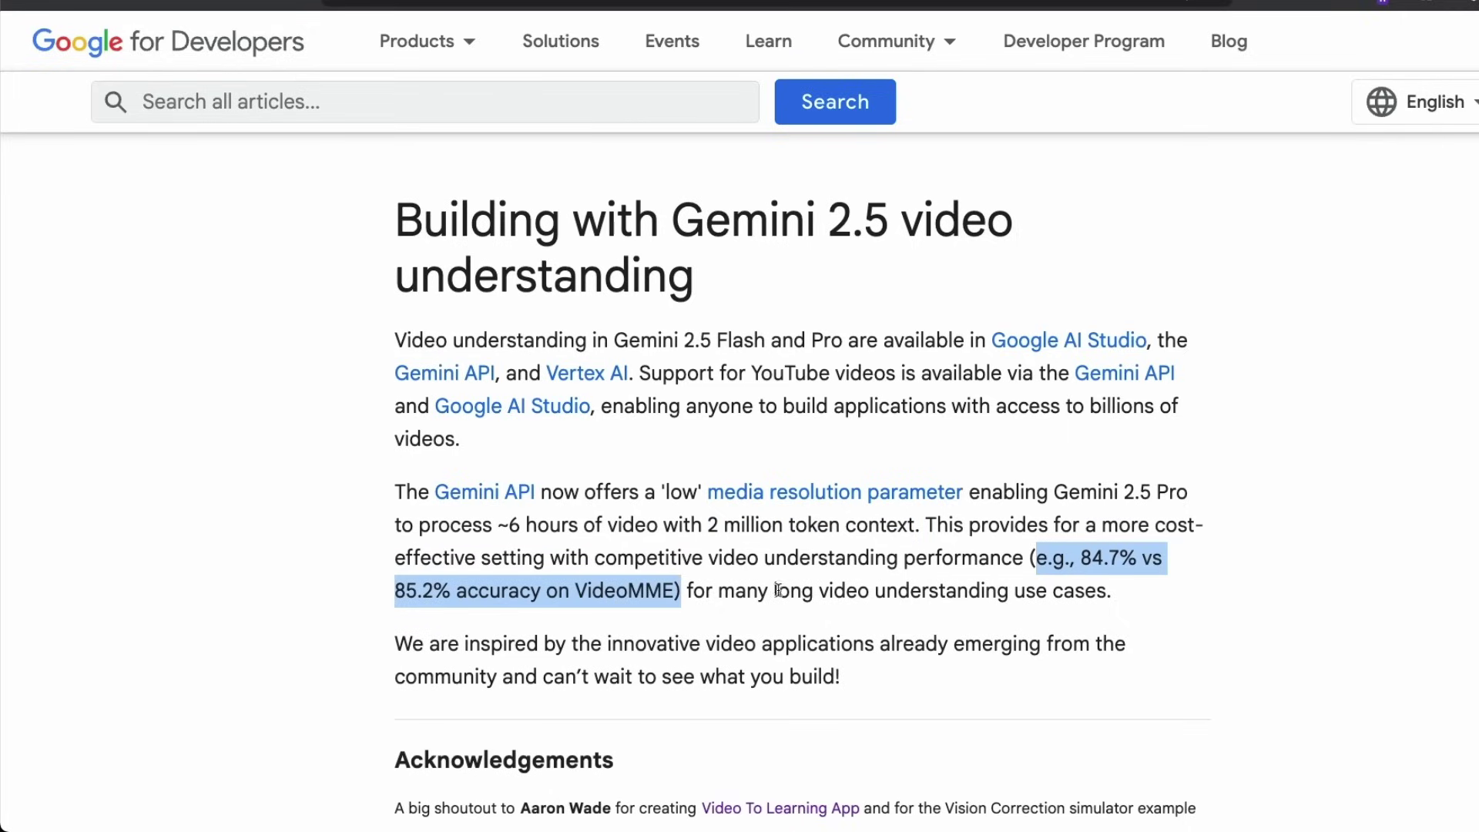
drag(778, 591, 1269, 593)
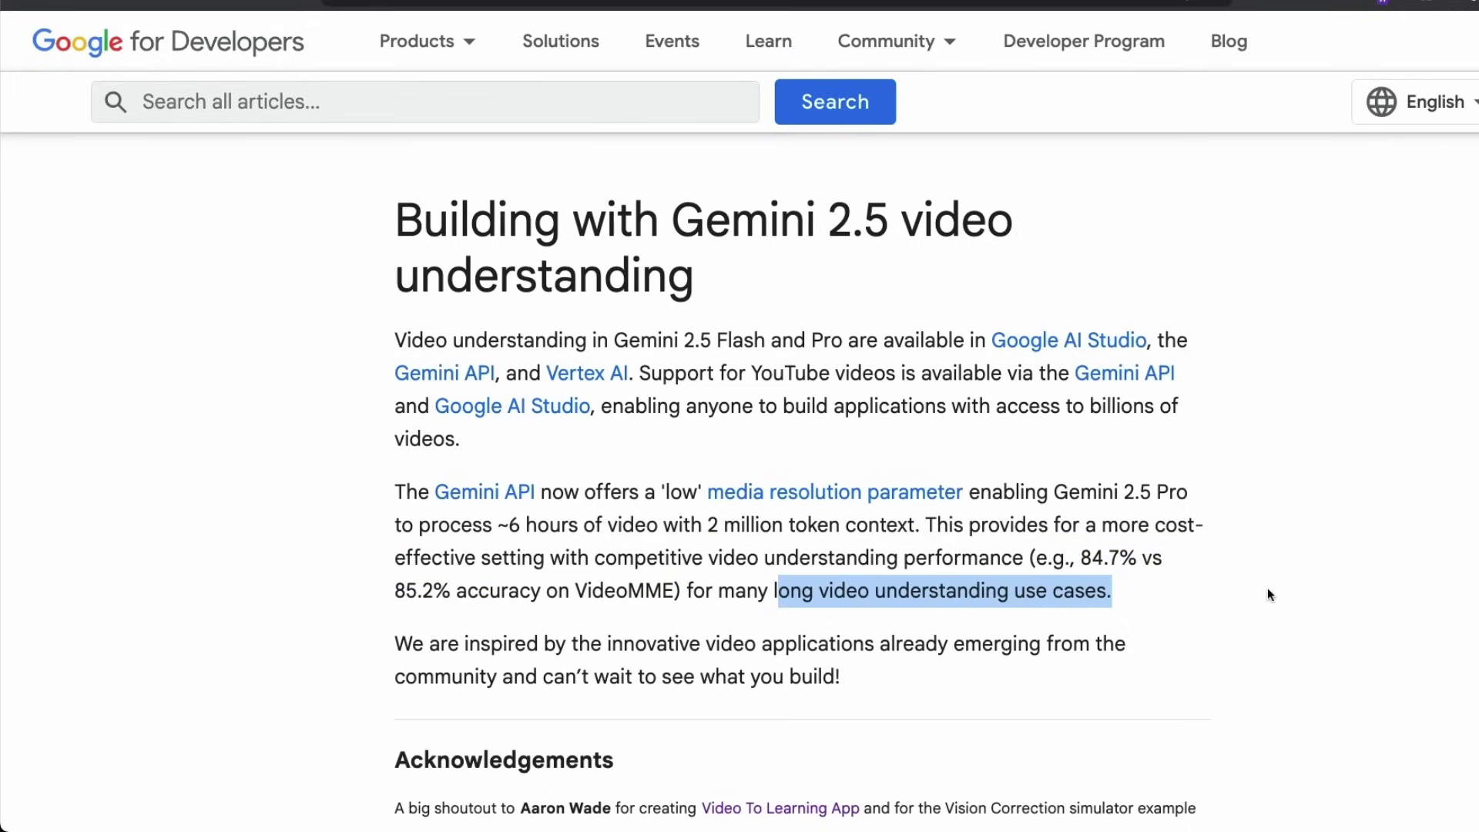